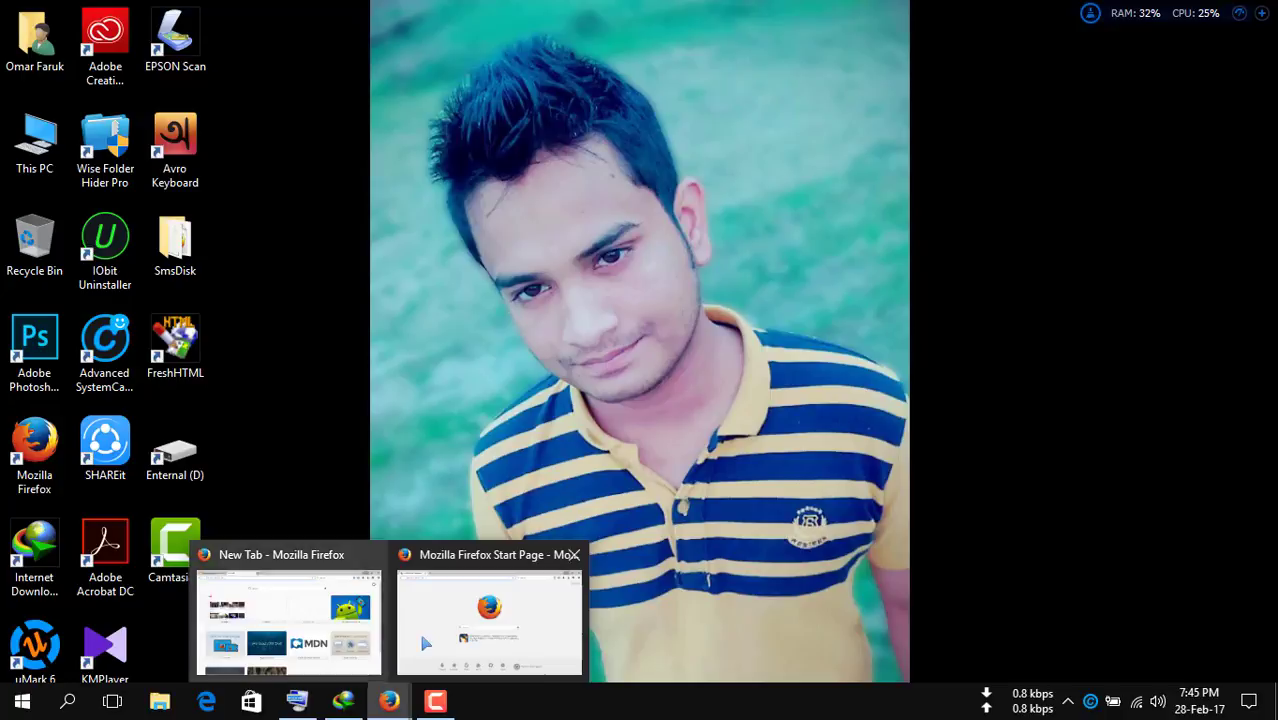
# - Open blogger.com in the browser and switch to the SmsDisk.TK blog
pyautogui.click(420, 620)
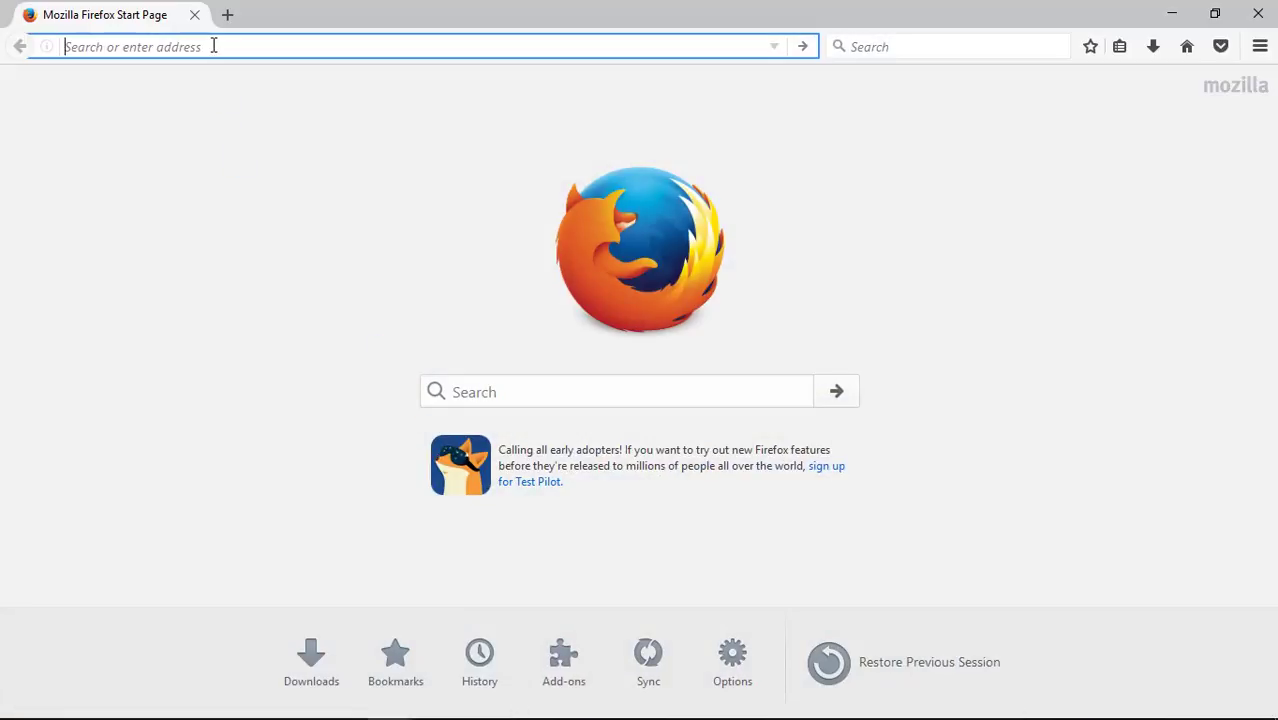
pyautogui.write('blogger.com/')
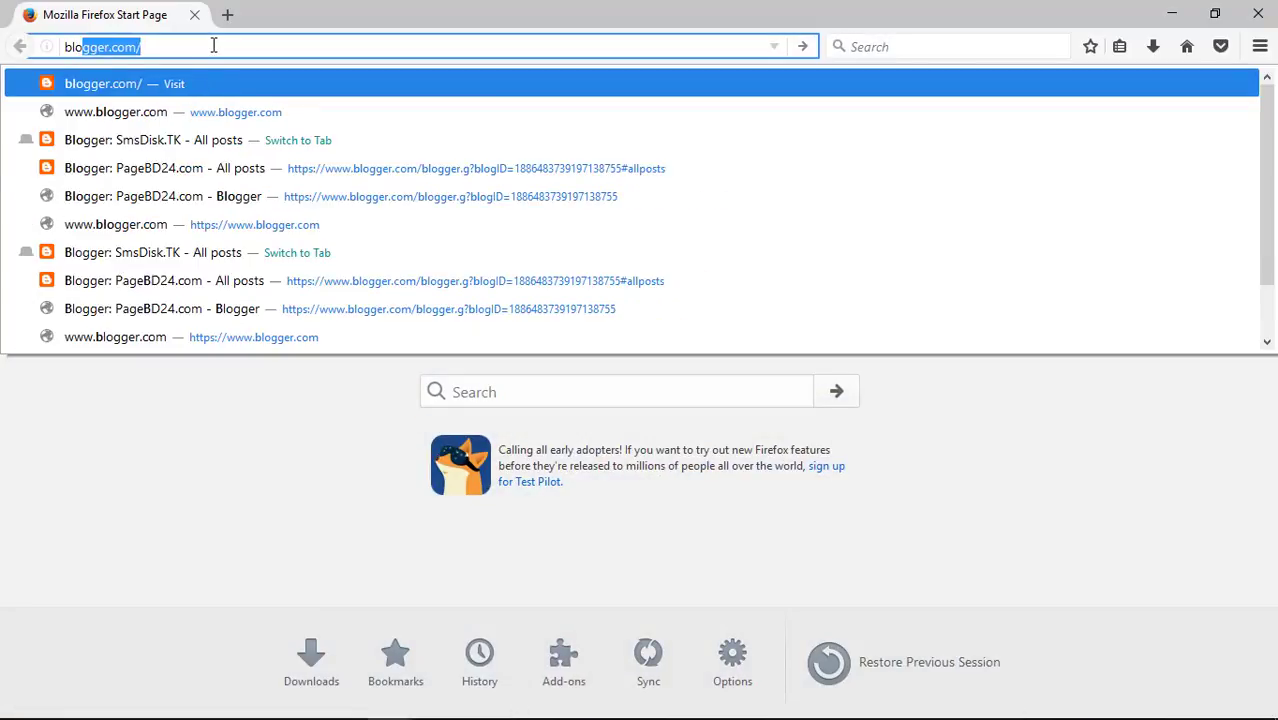
pyautogui.press('Return')
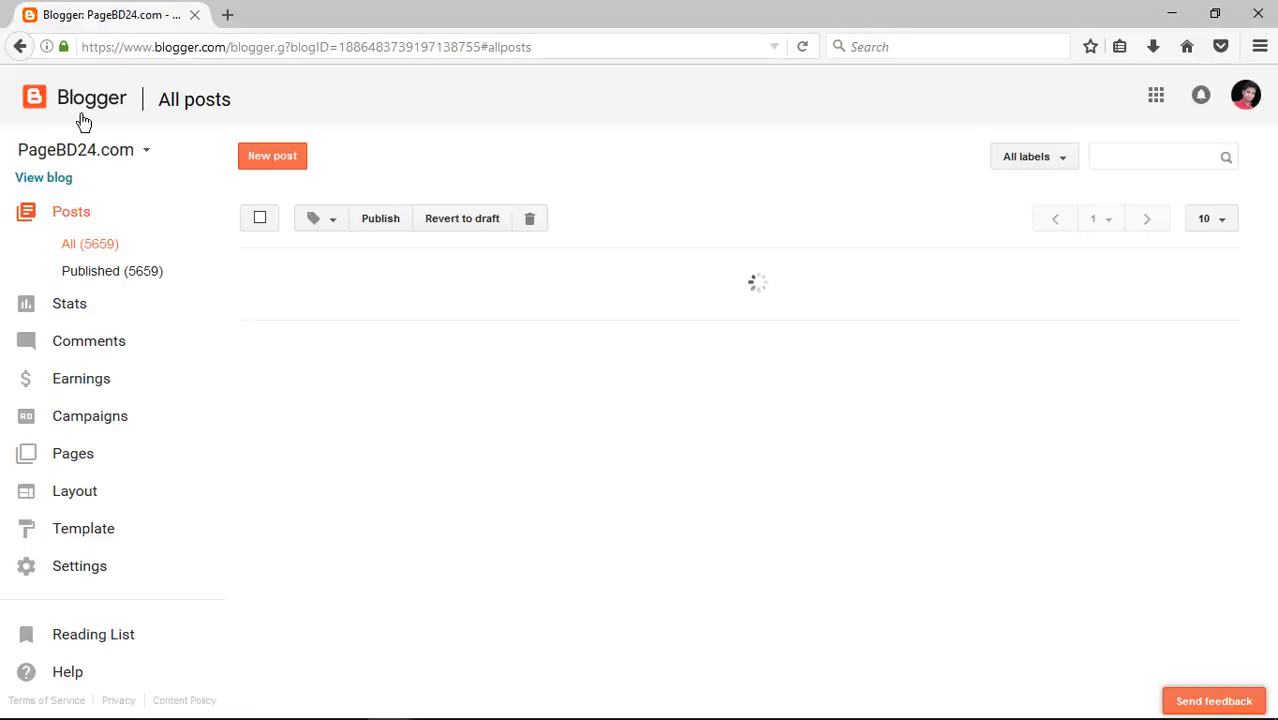
pyautogui.click(143, 155)
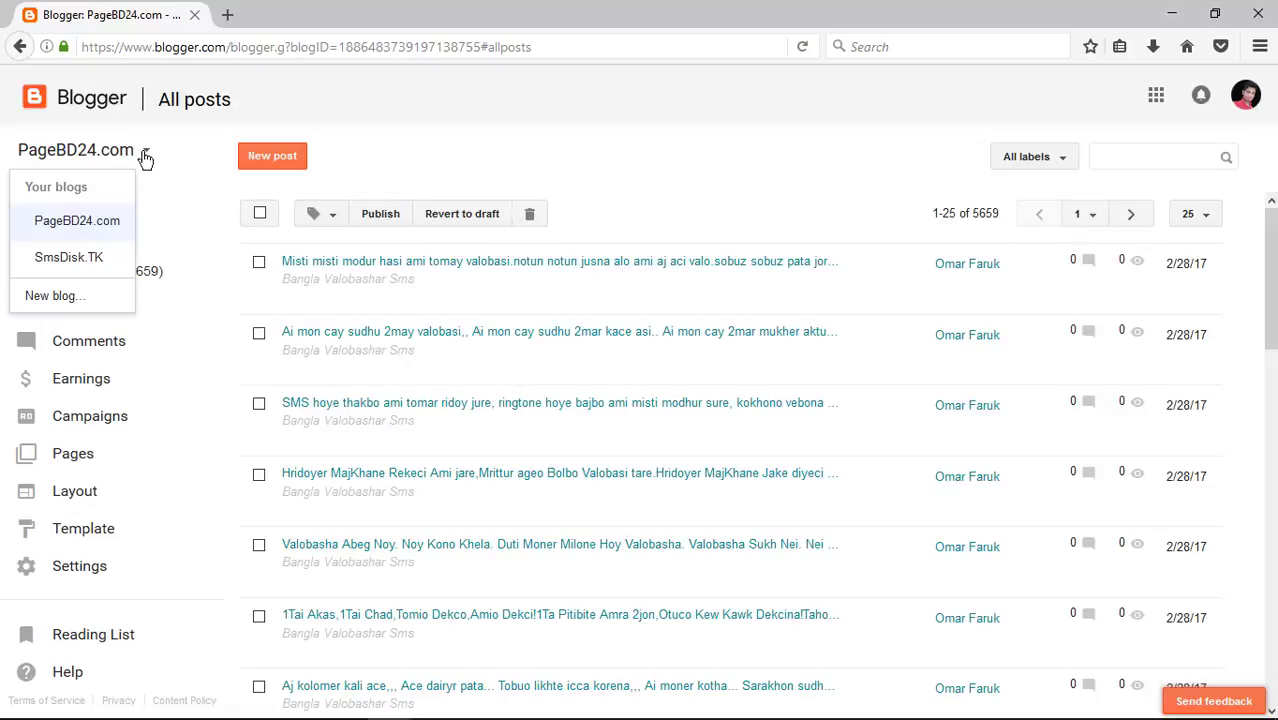
pyautogui.click(99, 258)
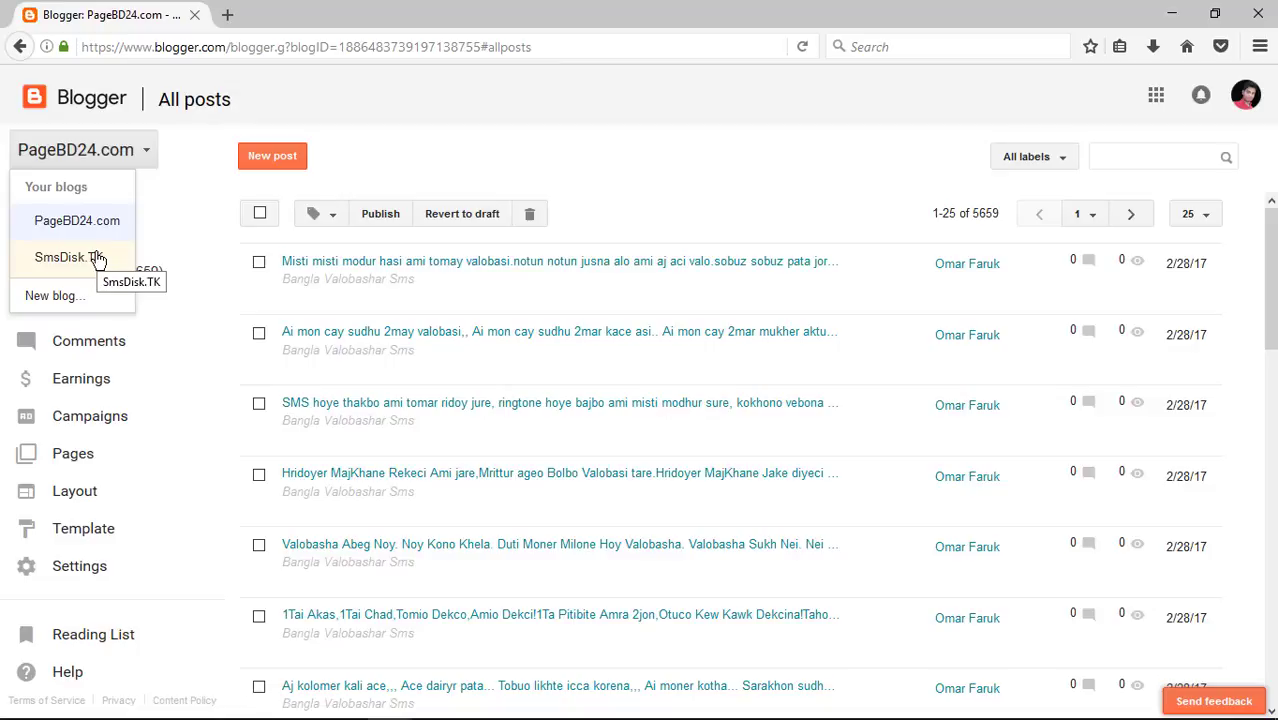
pyautogui.click(99, 258)
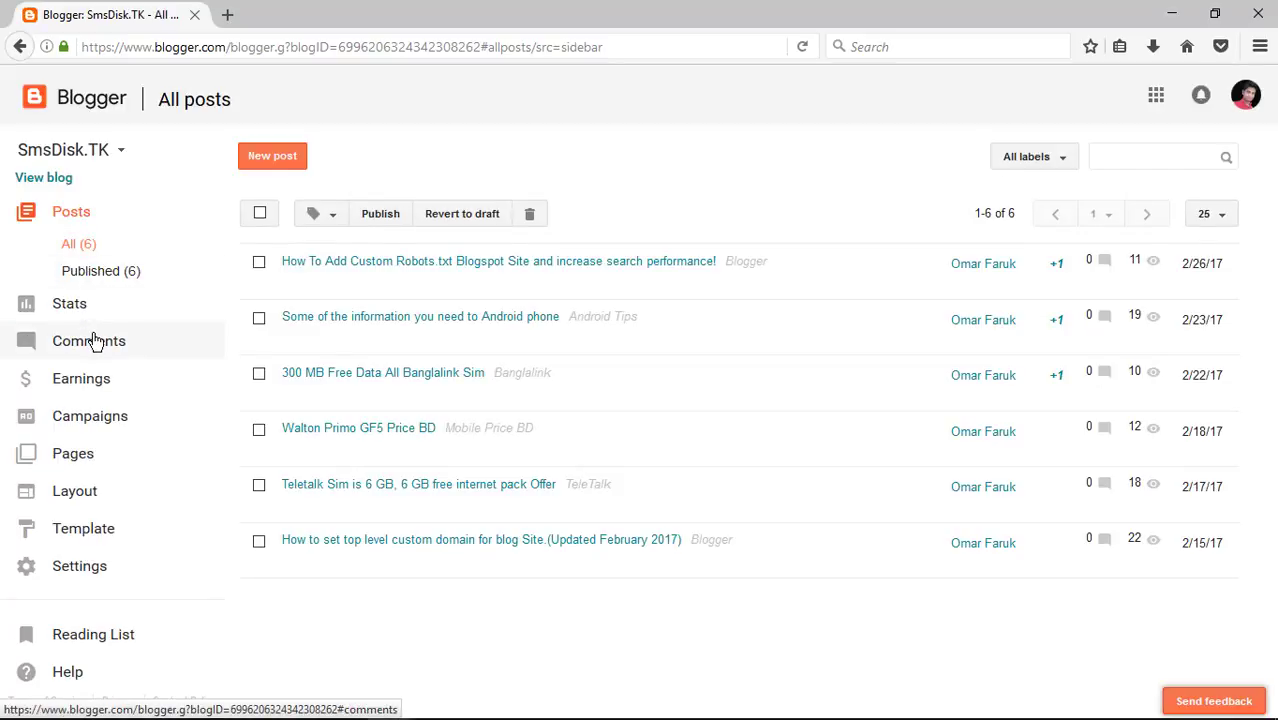
pyautogui.click(93, 580)
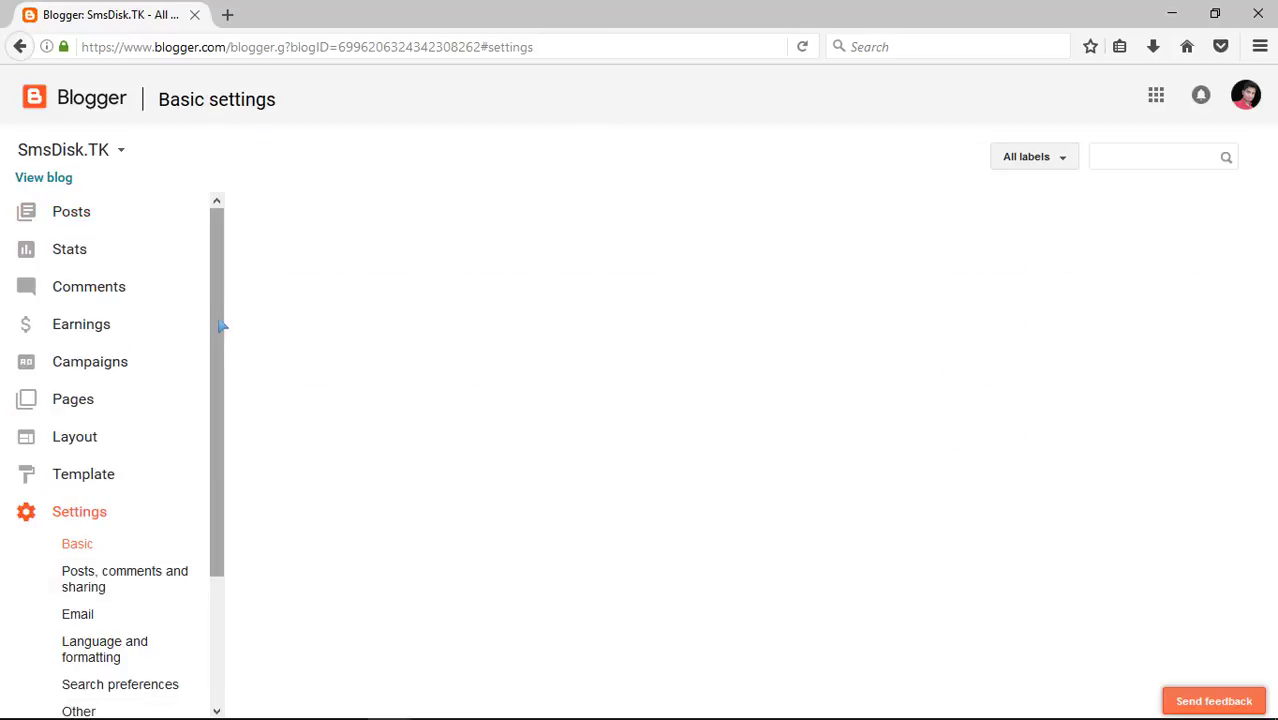
pyautogui.moveTo(220, 255); pyautogui.dragTo(220, 414)
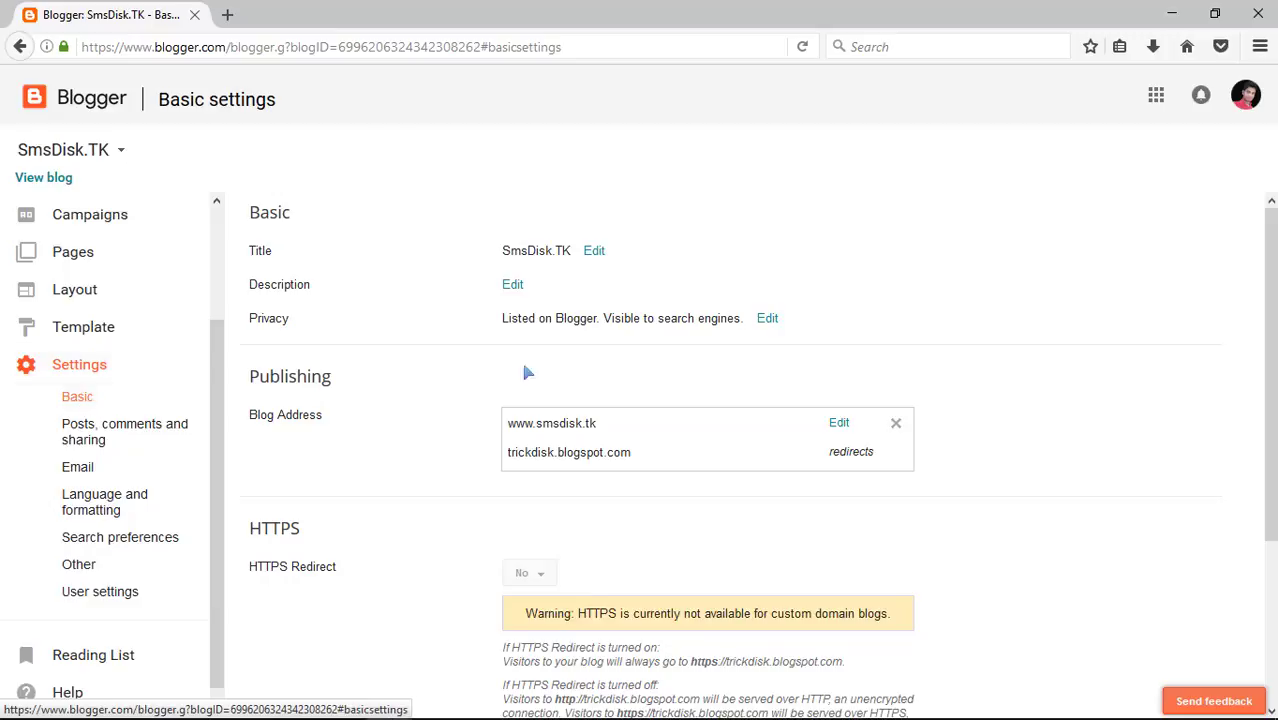
pyautogui.click(897, 425)
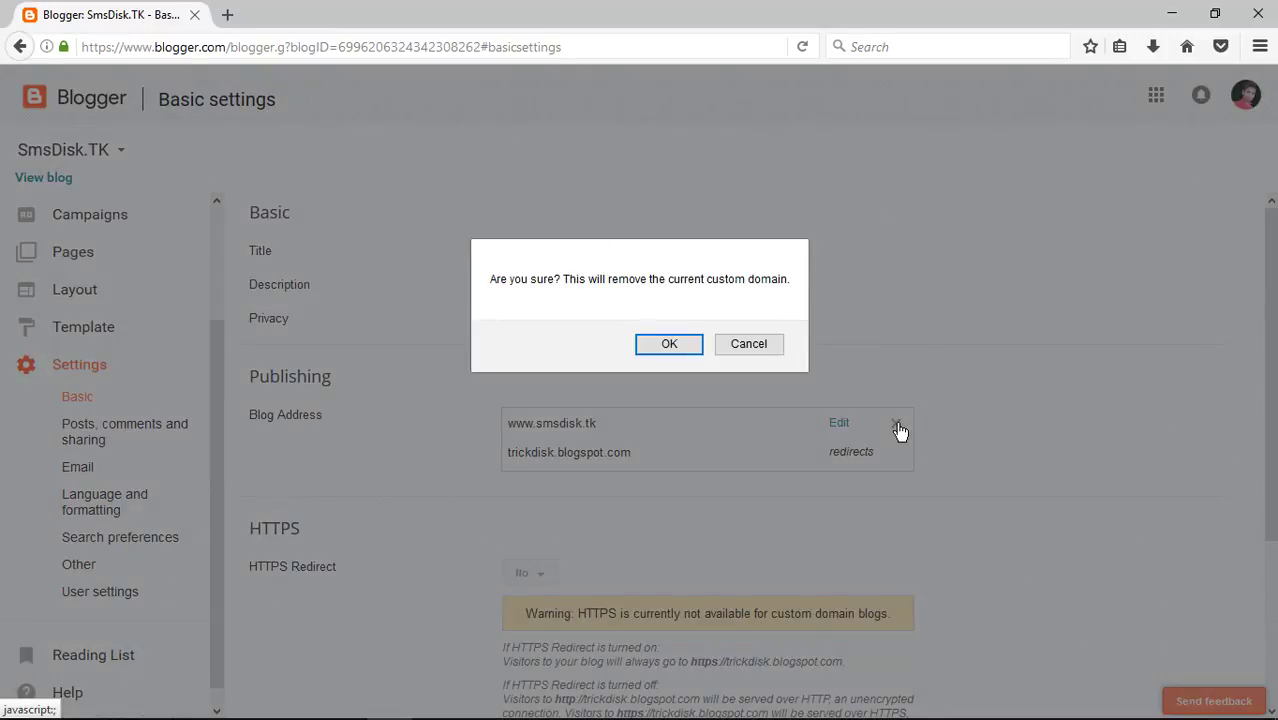
pyautogui.click(667, 344)
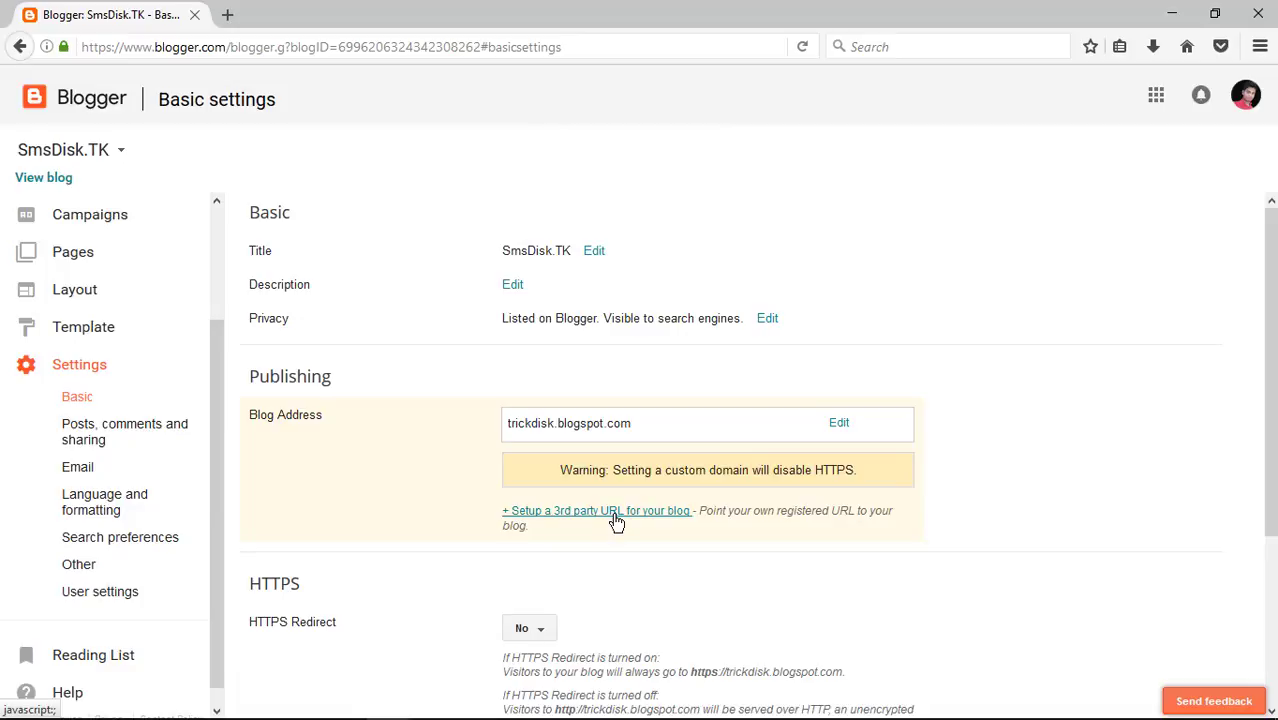
pyautogui.click(616, 512)
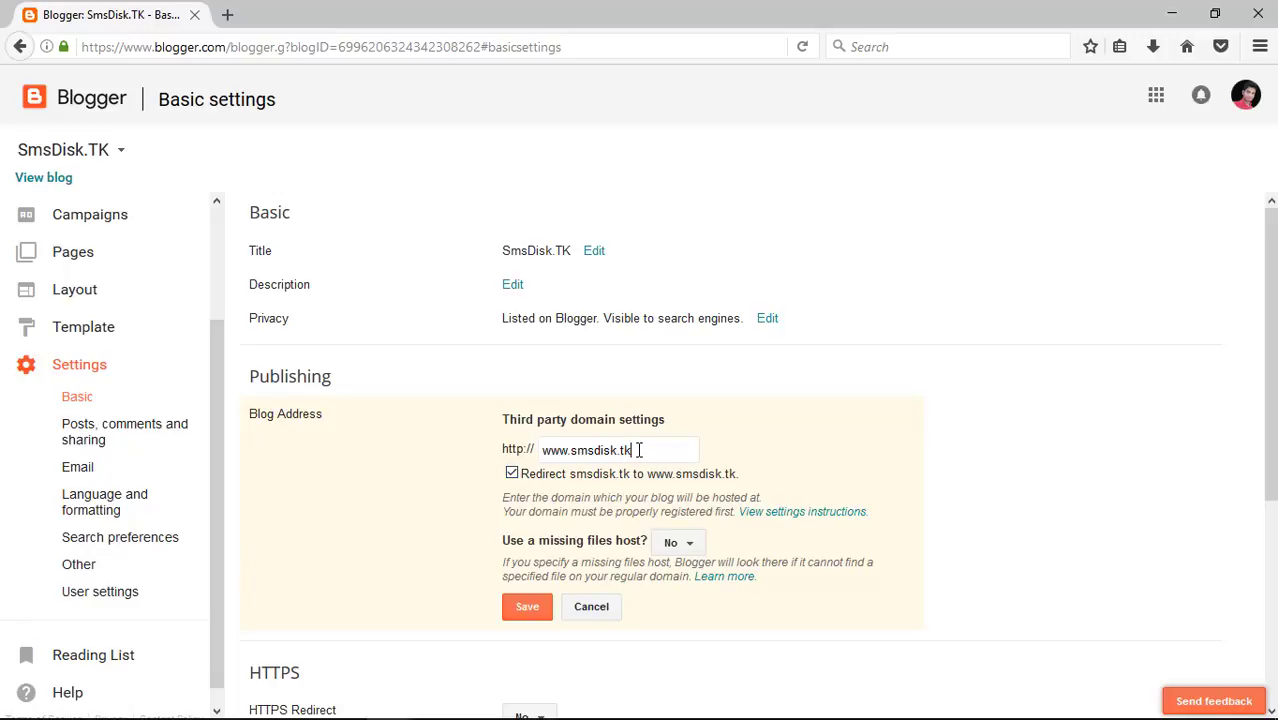
pyautogui.press('BackSpace')
pyautogui.press('BackSpace')
pyautogui.press('BackSpace')
pyautogui.press('BackSpace')
pyautogui.press('BackSpace')
pyautogui.press('BackSpace')
pyautogui.press('BackSpace')
pyautogui.press('BackSpace')
pyautogui.press('BackSpace')
pyautogui.press('BackSpace')
pyautogui.write('trickdisk.tk')
pyautogui.click(528, 608)
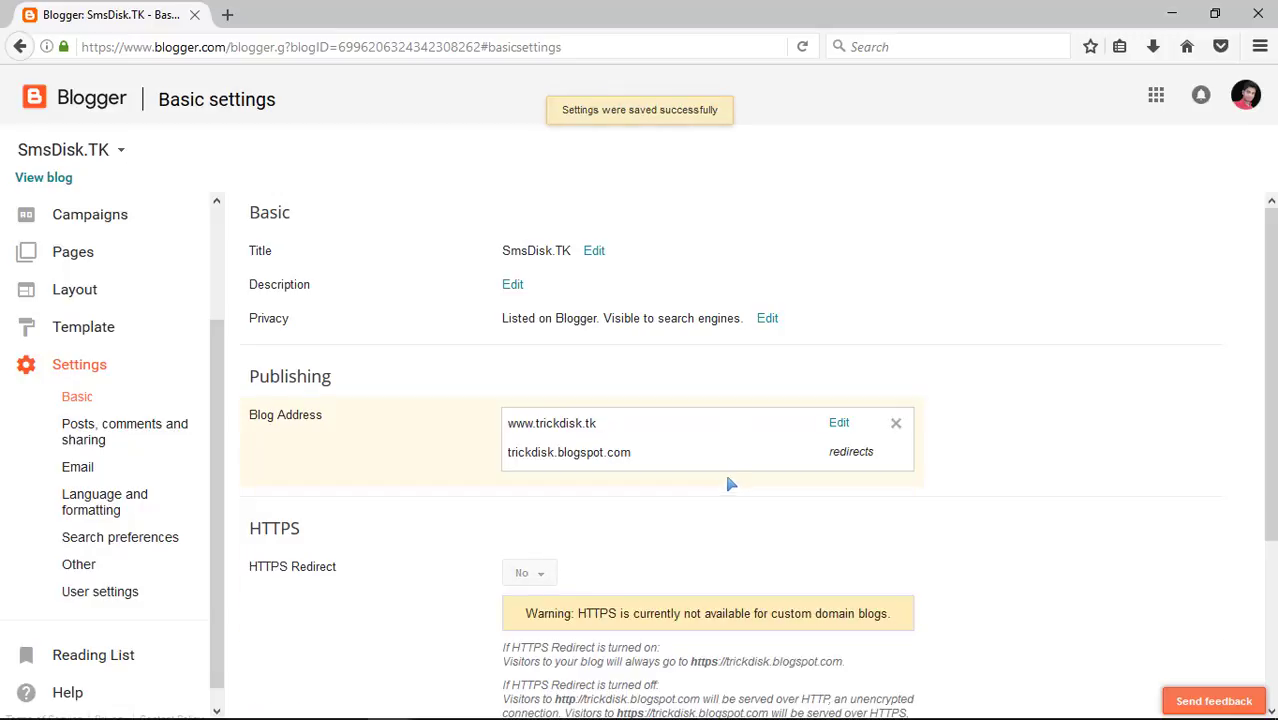
pyautogui.click(896, 432)
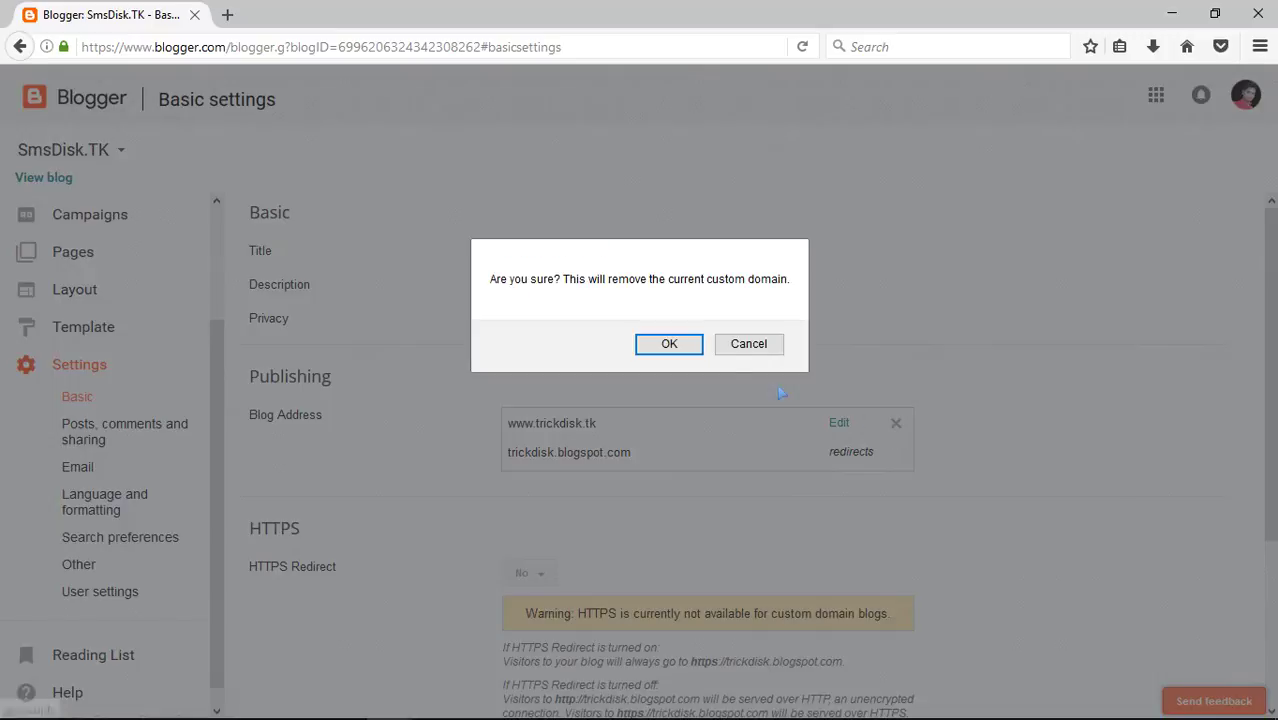
pyautogui.click(669, 344)
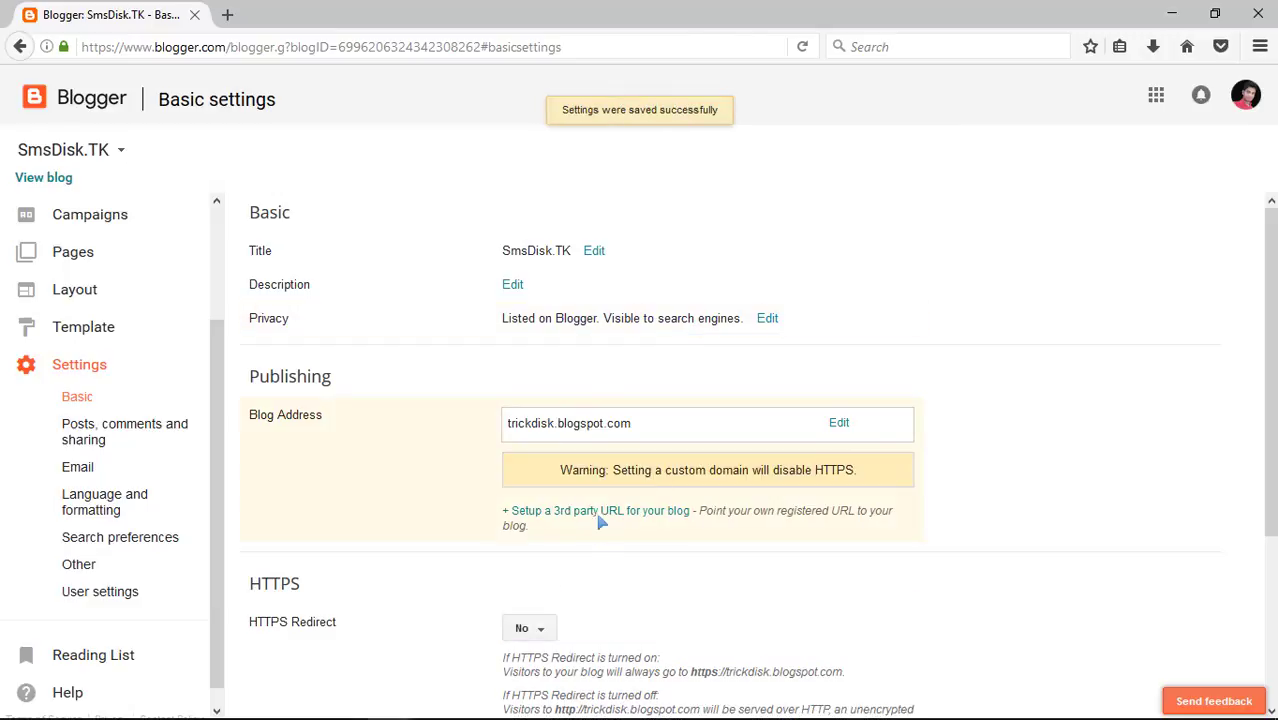
pyautogui.click(600, 517)
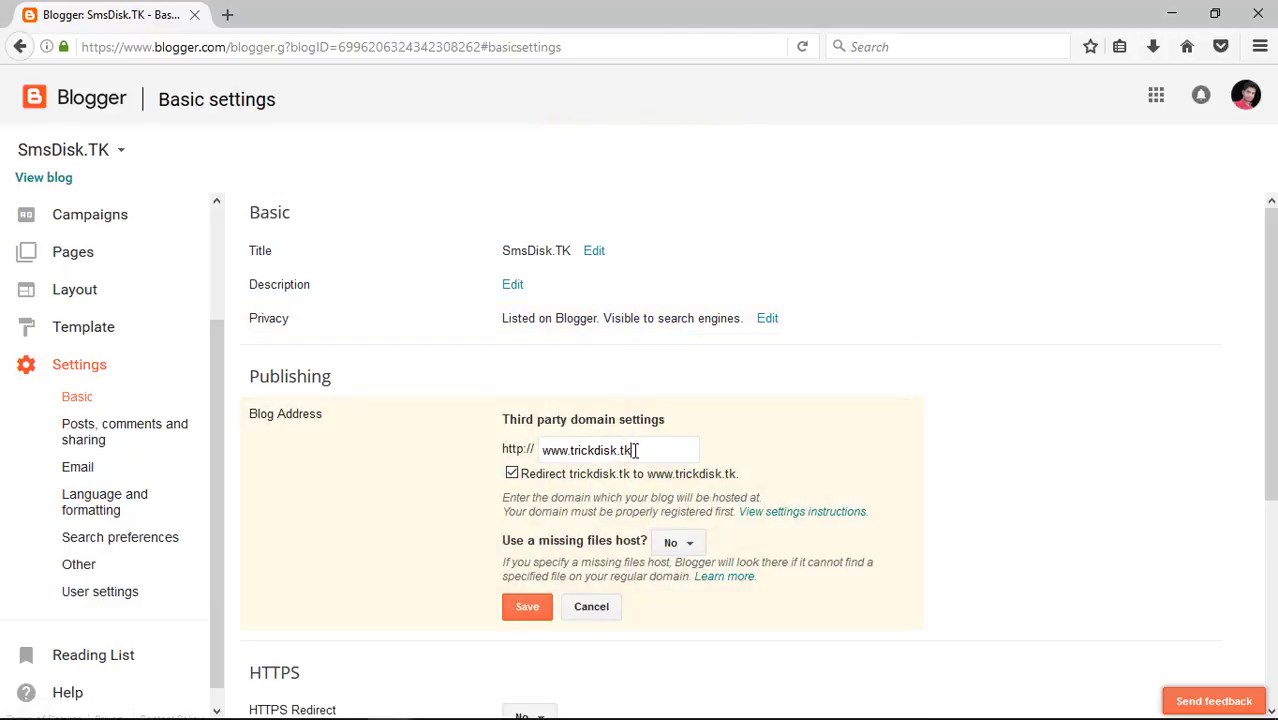
pyautogui.write('ml;')
pyautogui.click(525, 607)
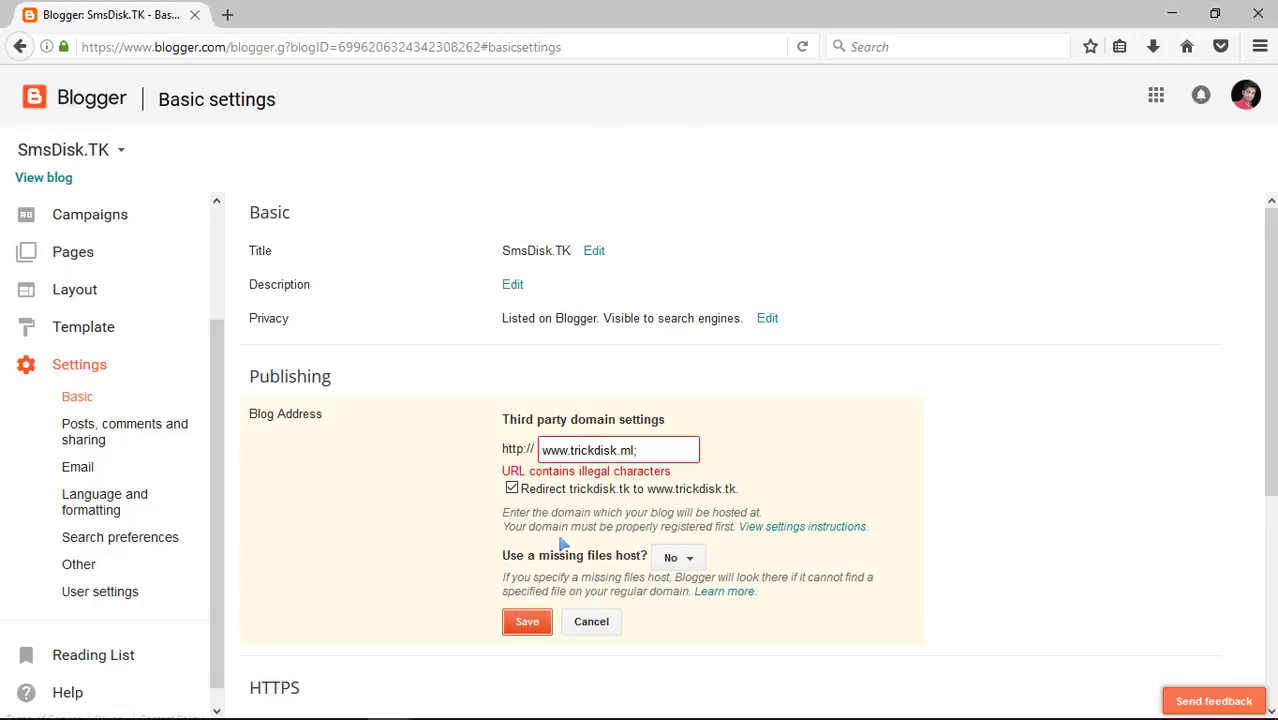
pyautogui.click(665, 449)
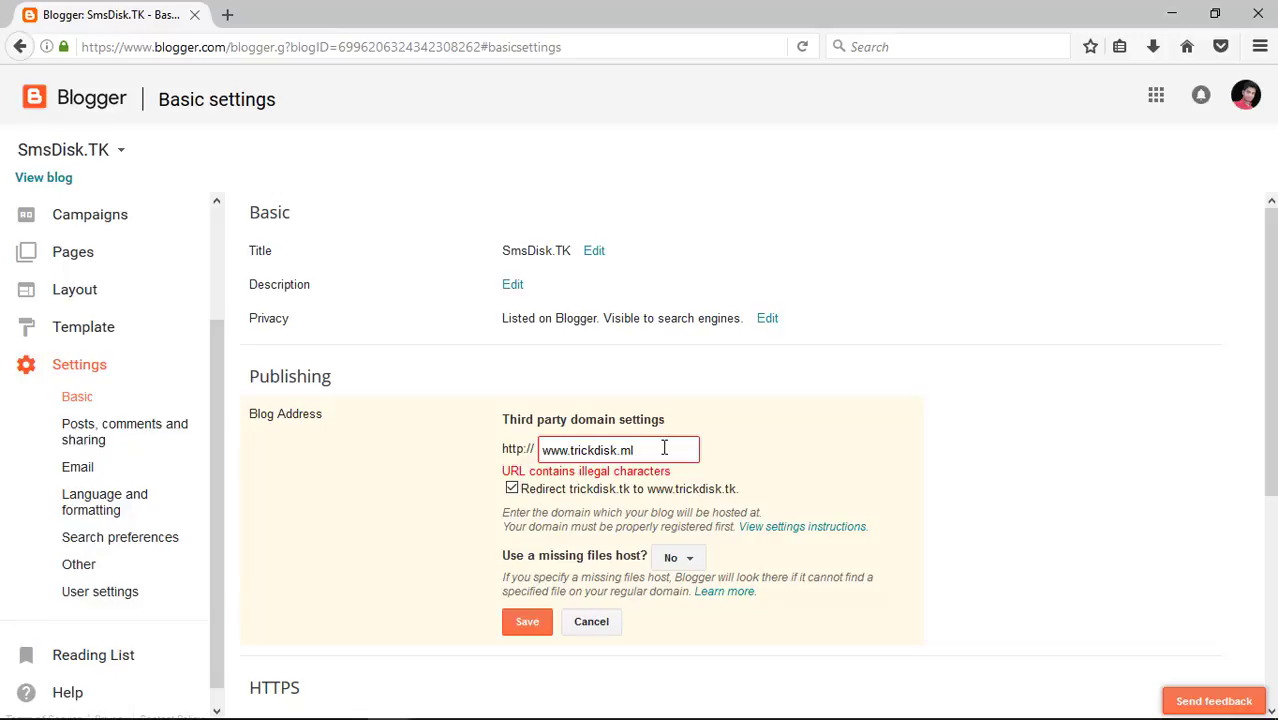
pyautogui.click(521, 621)
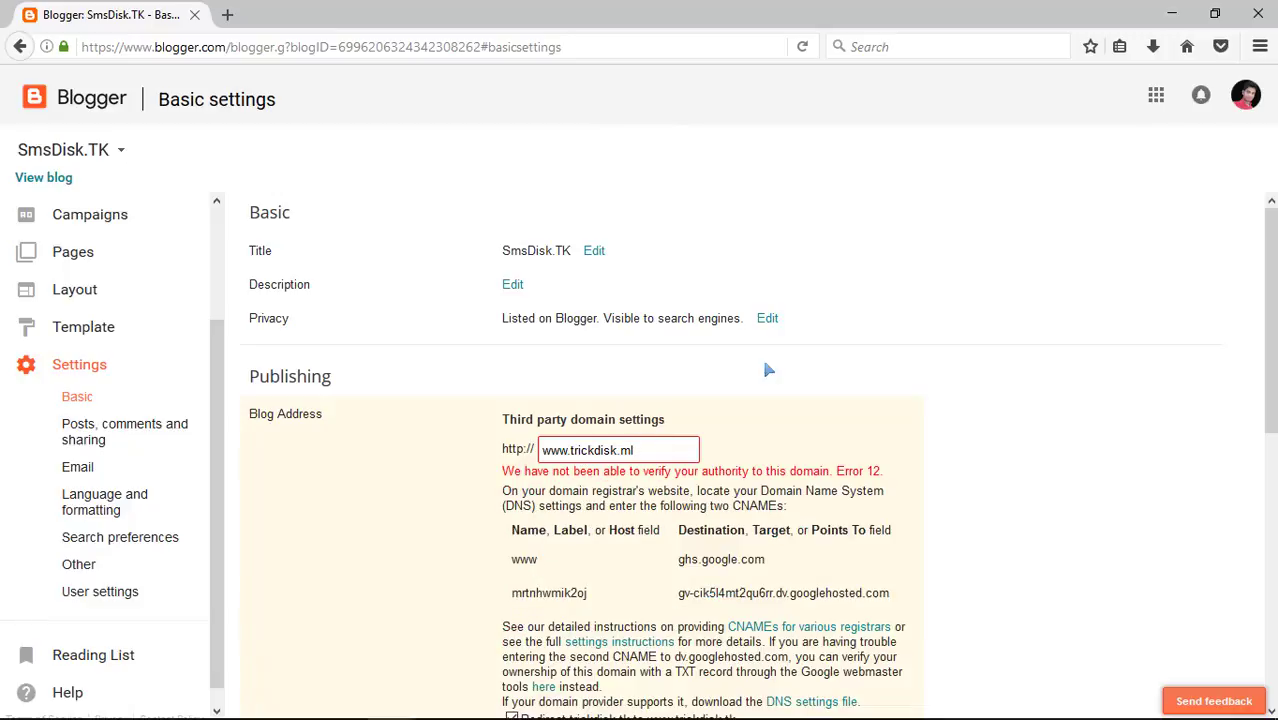
pyautogui.moveTo(1272, 226); pyautogui.dragTo(1274, 274)
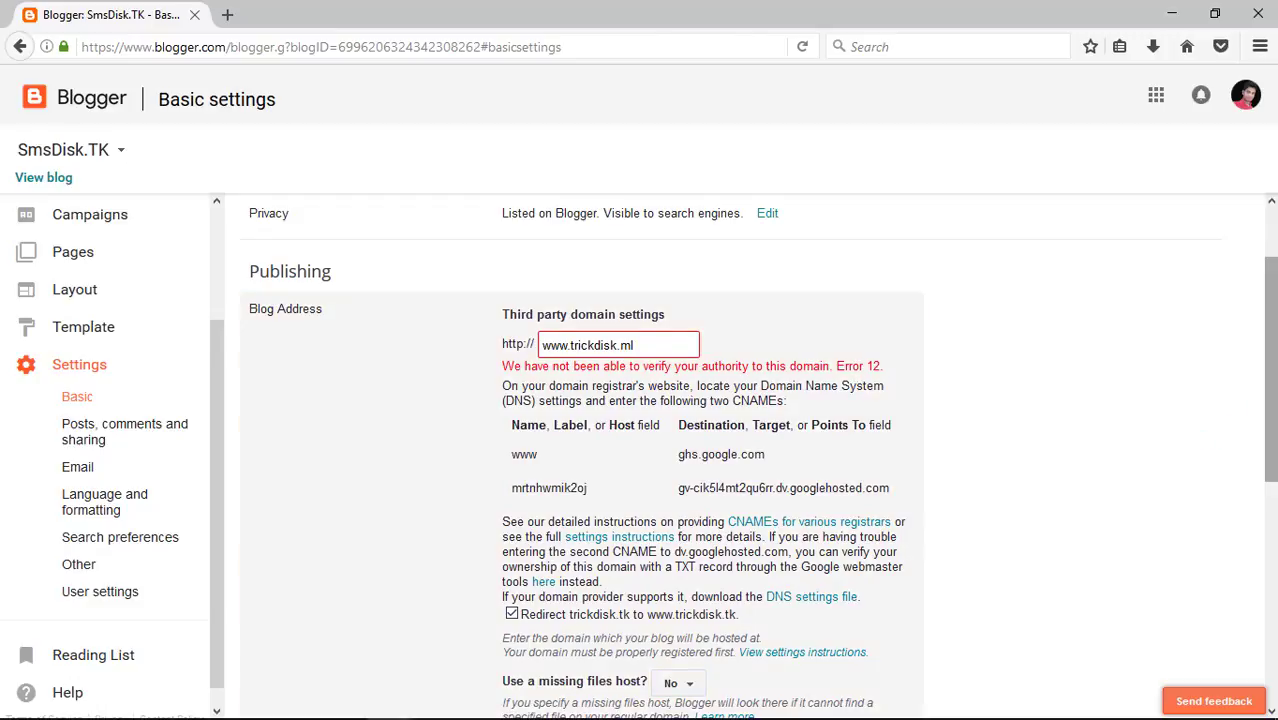
pyautogui.scroll(-1, 1268, 370)
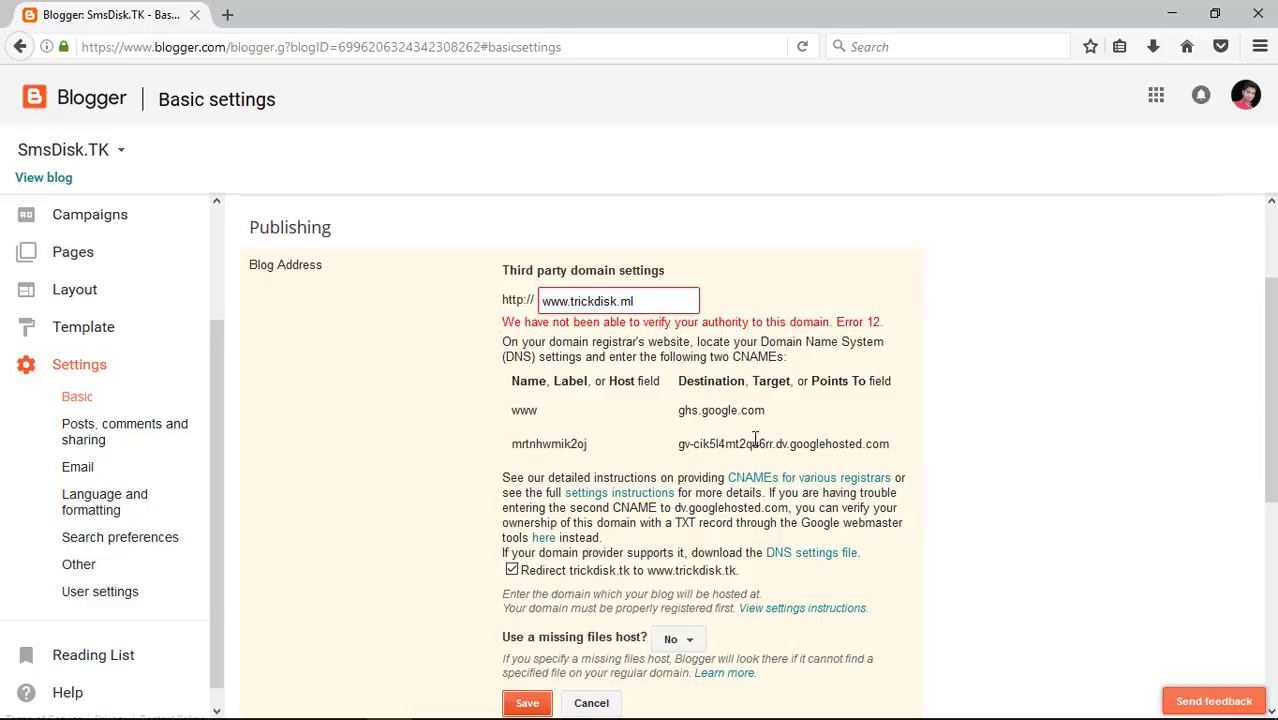
# - Open freenom.com in a new tab and log in with the saved account e-mail and password
pyautogui.click(230, 14)
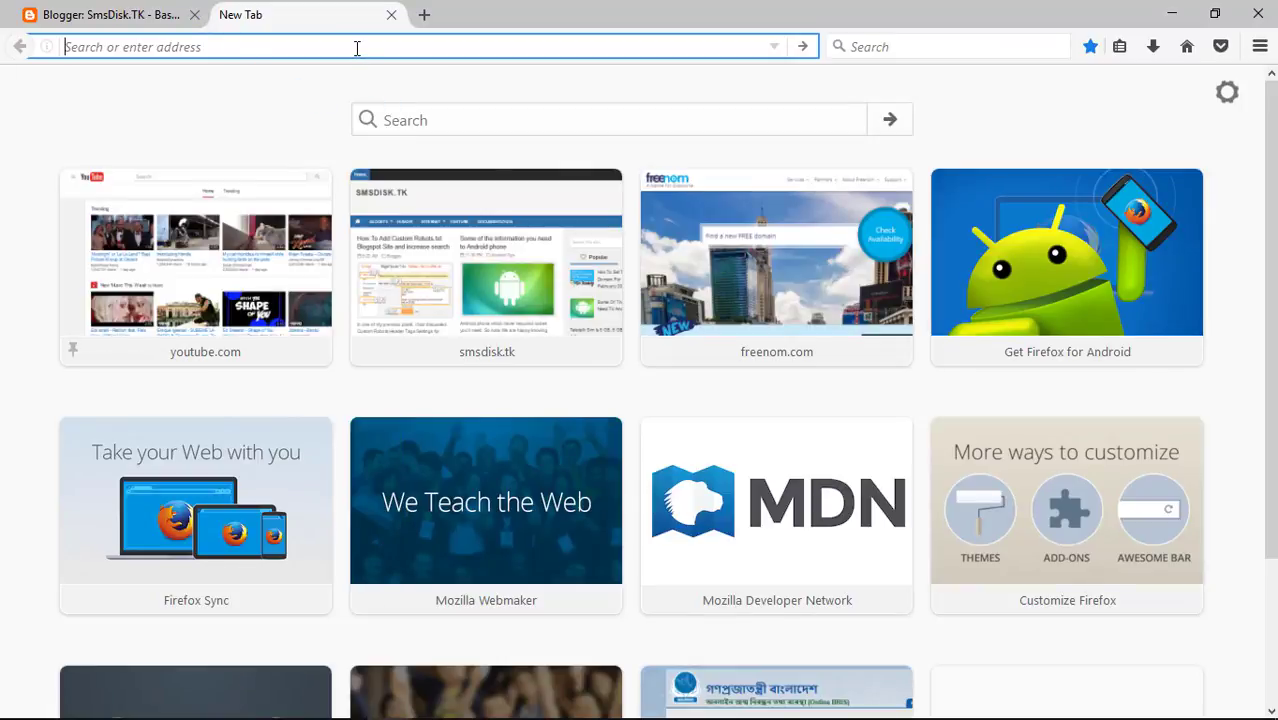
pyautogui.write('freenom.com/')
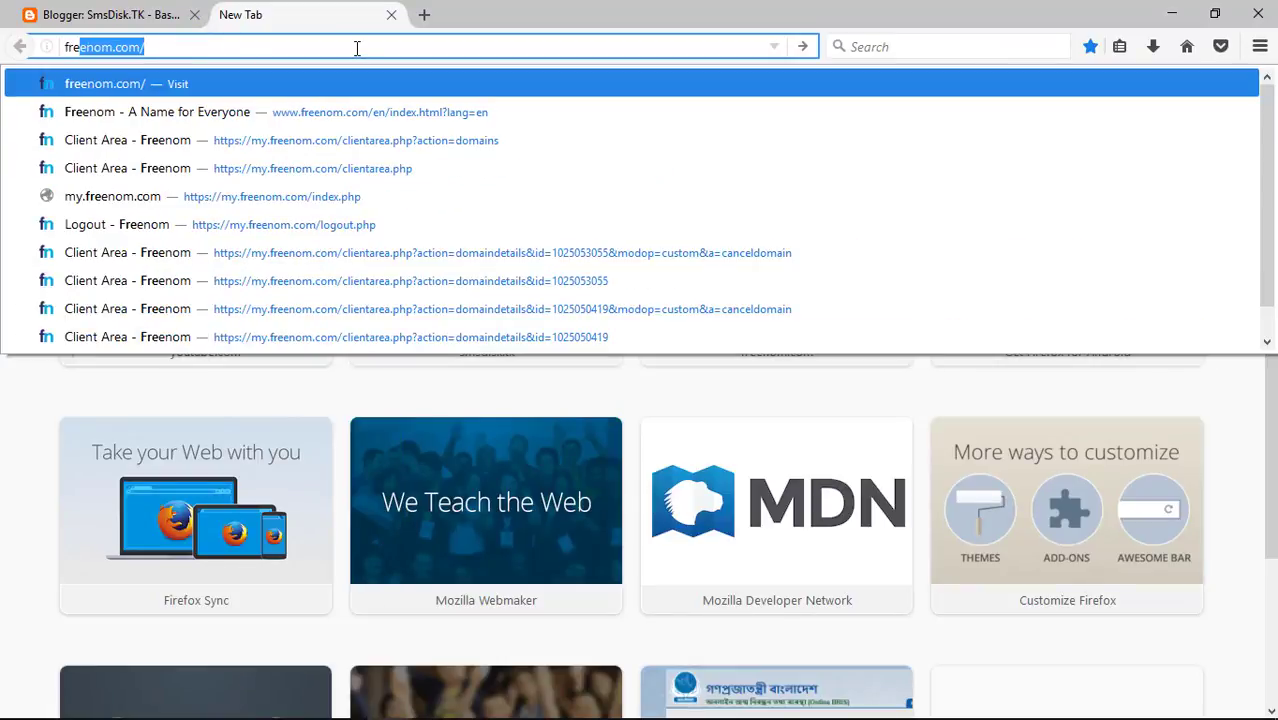
pyautogui.press('Return')
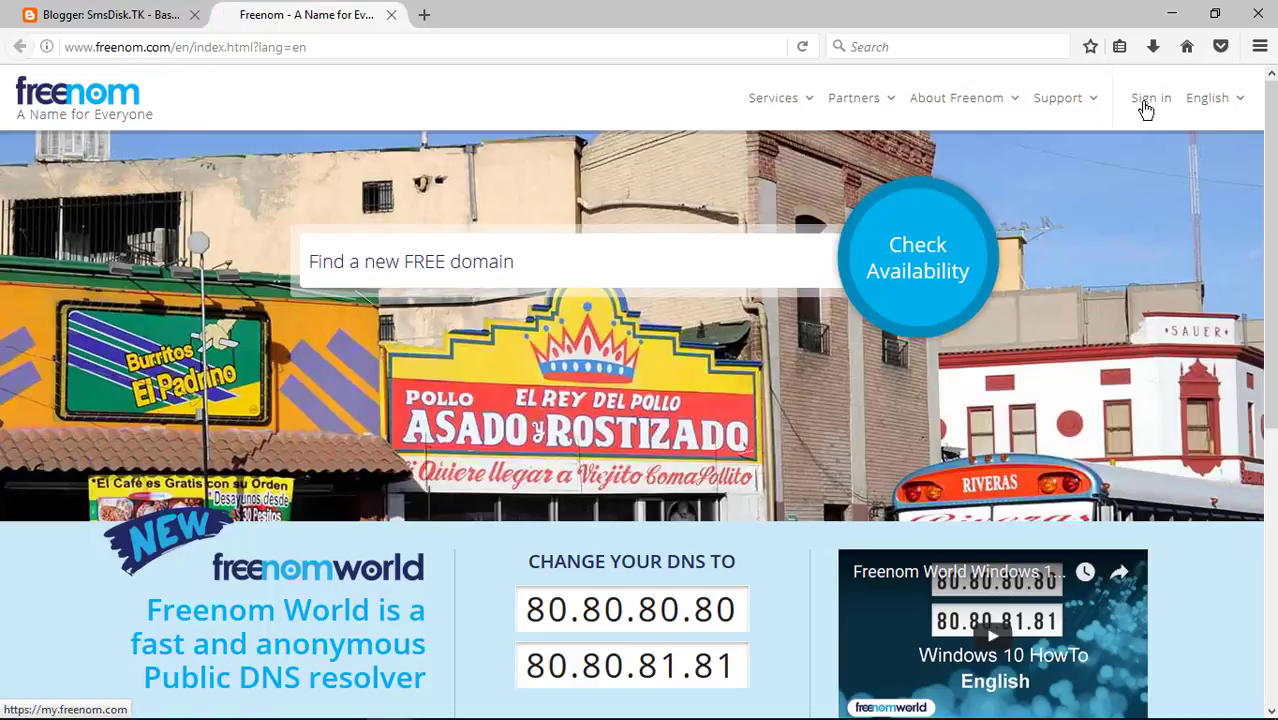
pyautogui.click(1143, 104)
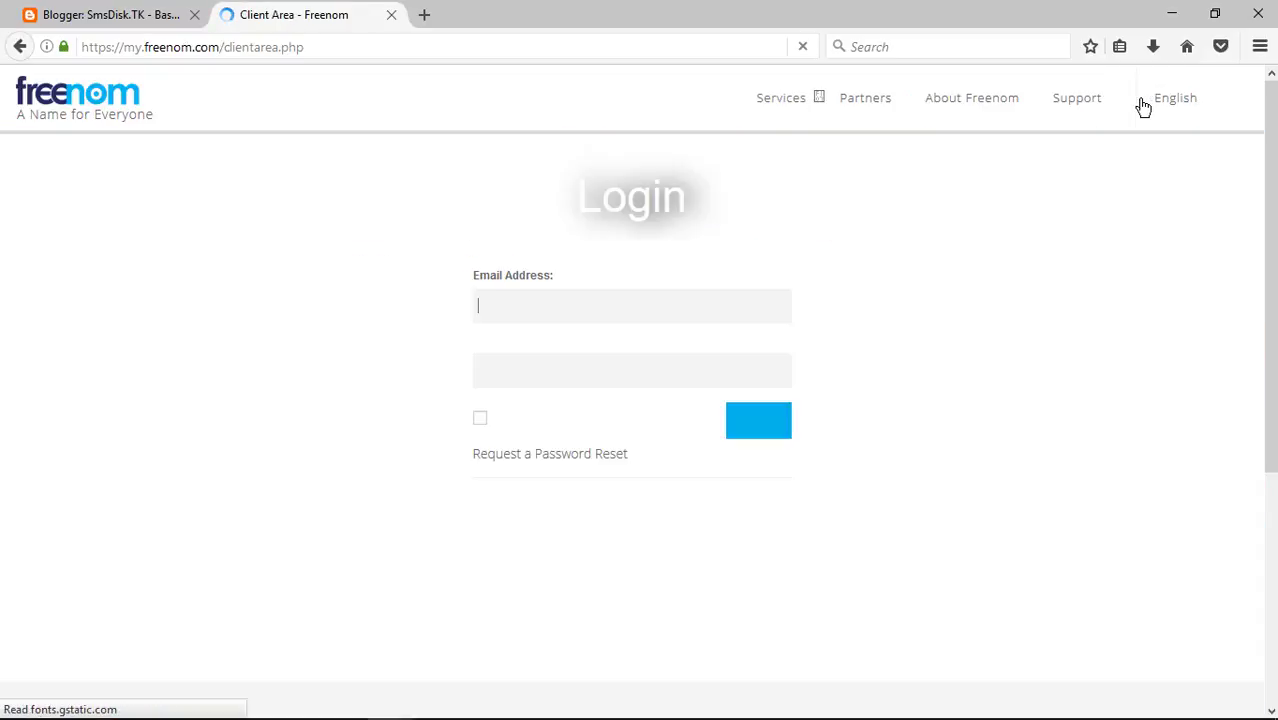
pyautogui.click(530, 297)
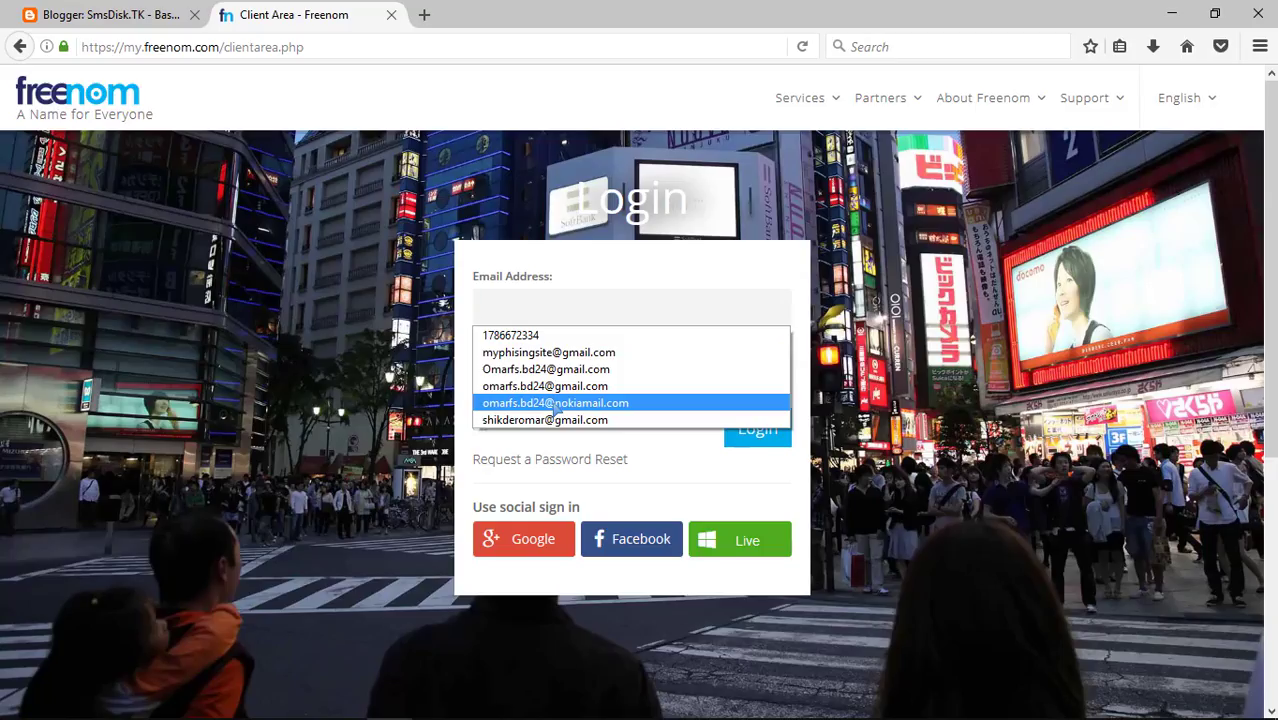
pyautogui.click(556, 403)
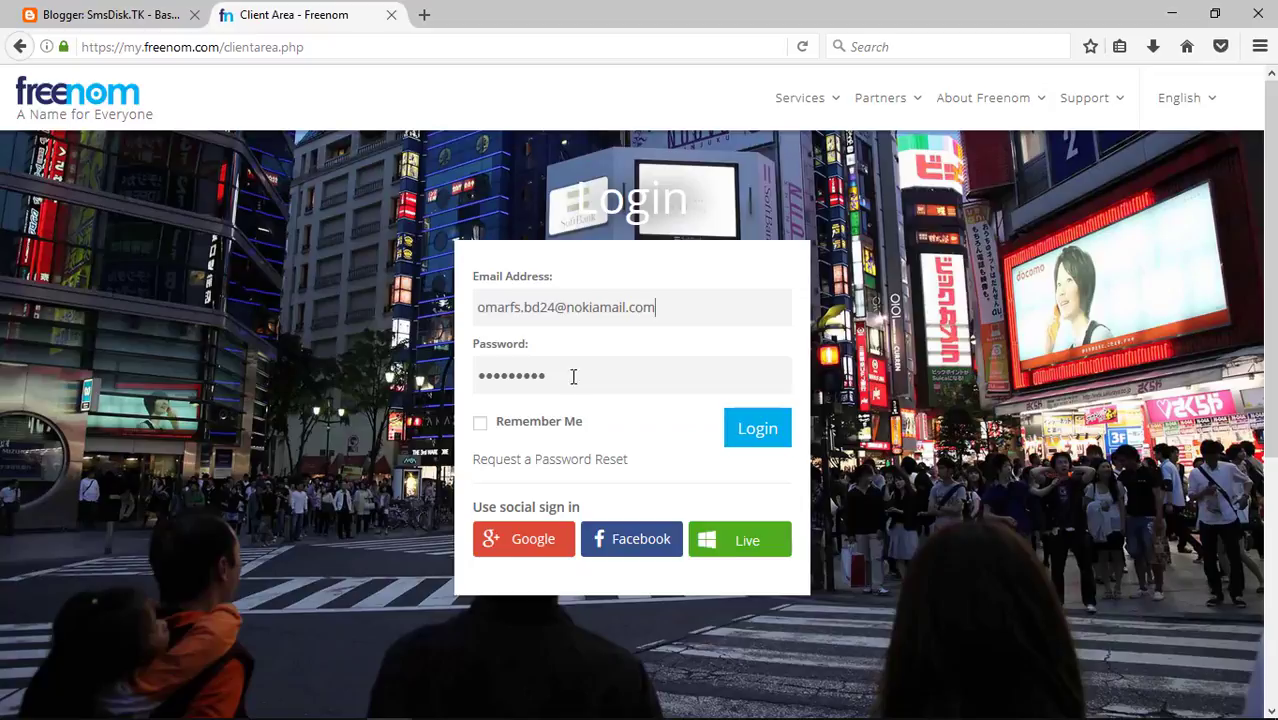
pyautogui.click(745, 433)
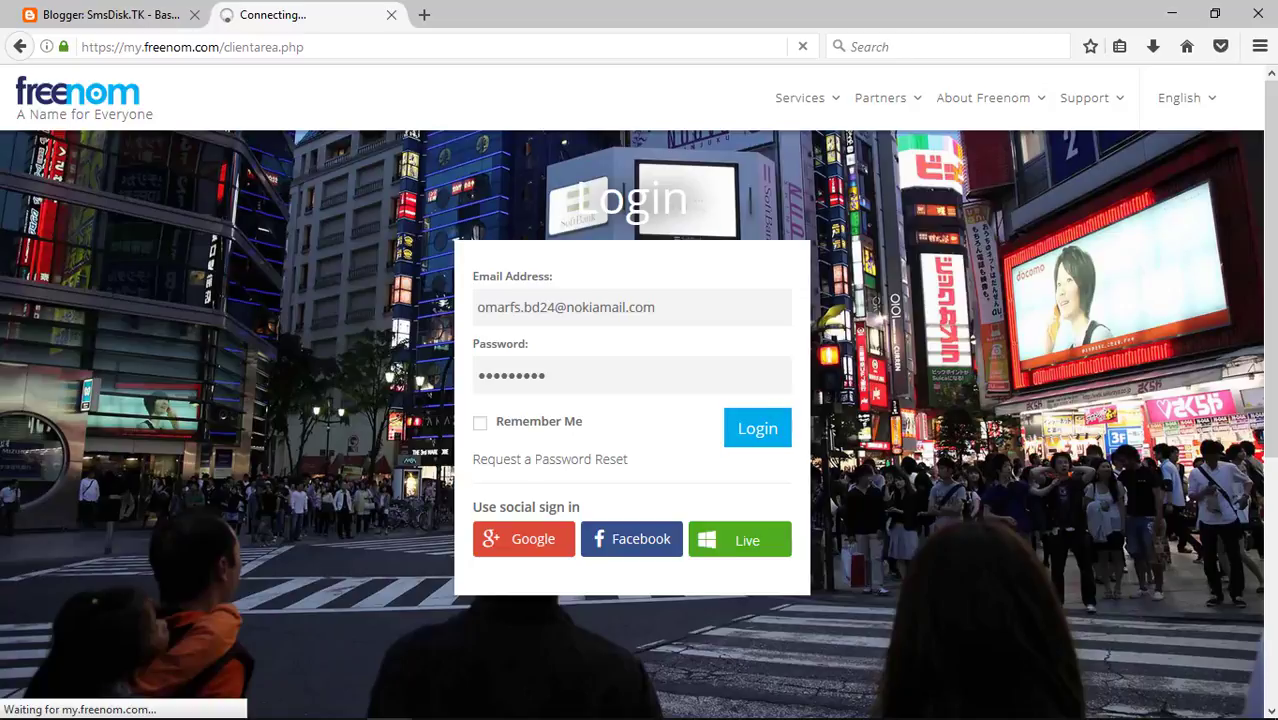
pyautogui.click(343, 703)
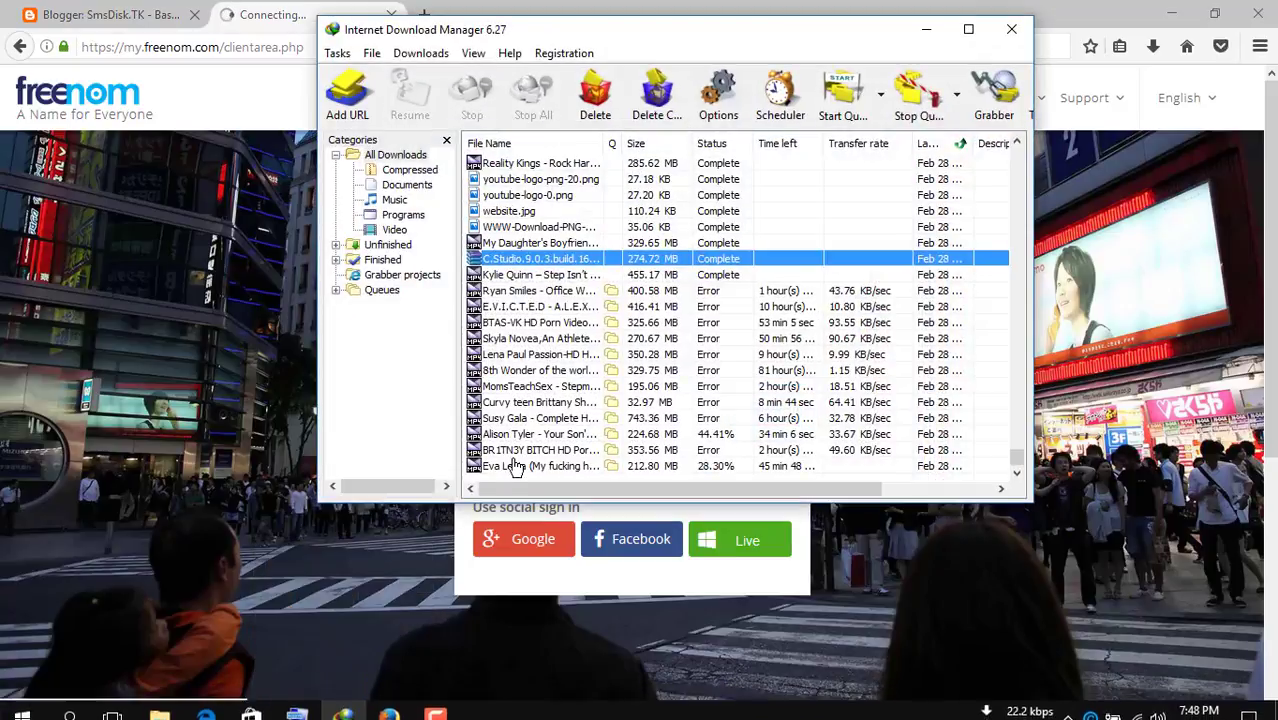
pyautogui.click(926, 29)
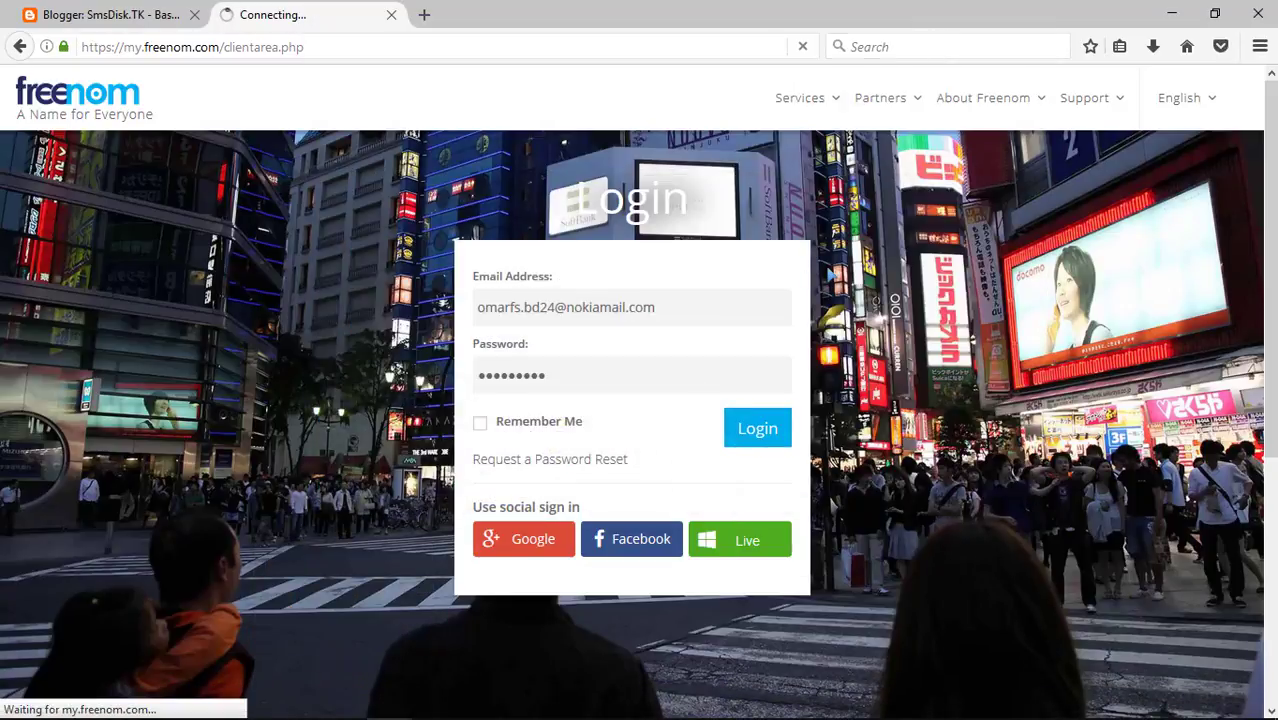
pyautogui.click(98, 18)
pyautogui.click(258, 15)
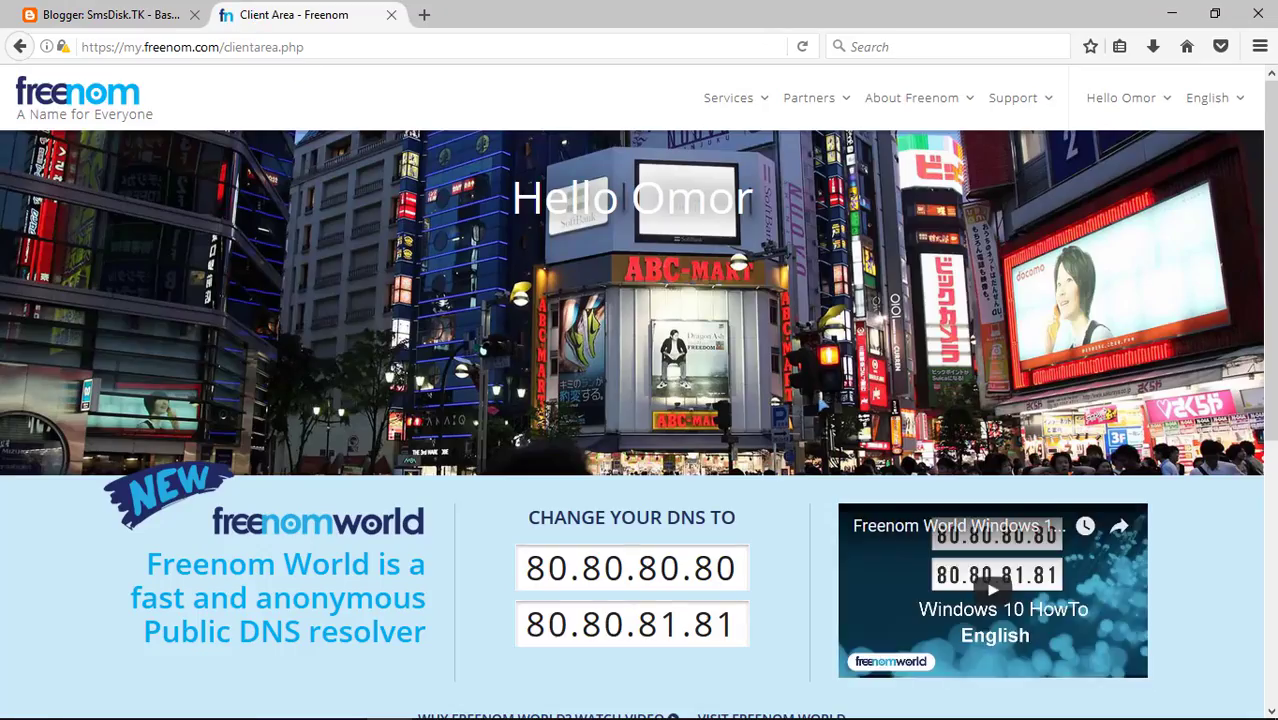
# - Open Freenom's page for registering a new domain
pyautogui.scroll(-5, 566, 314)
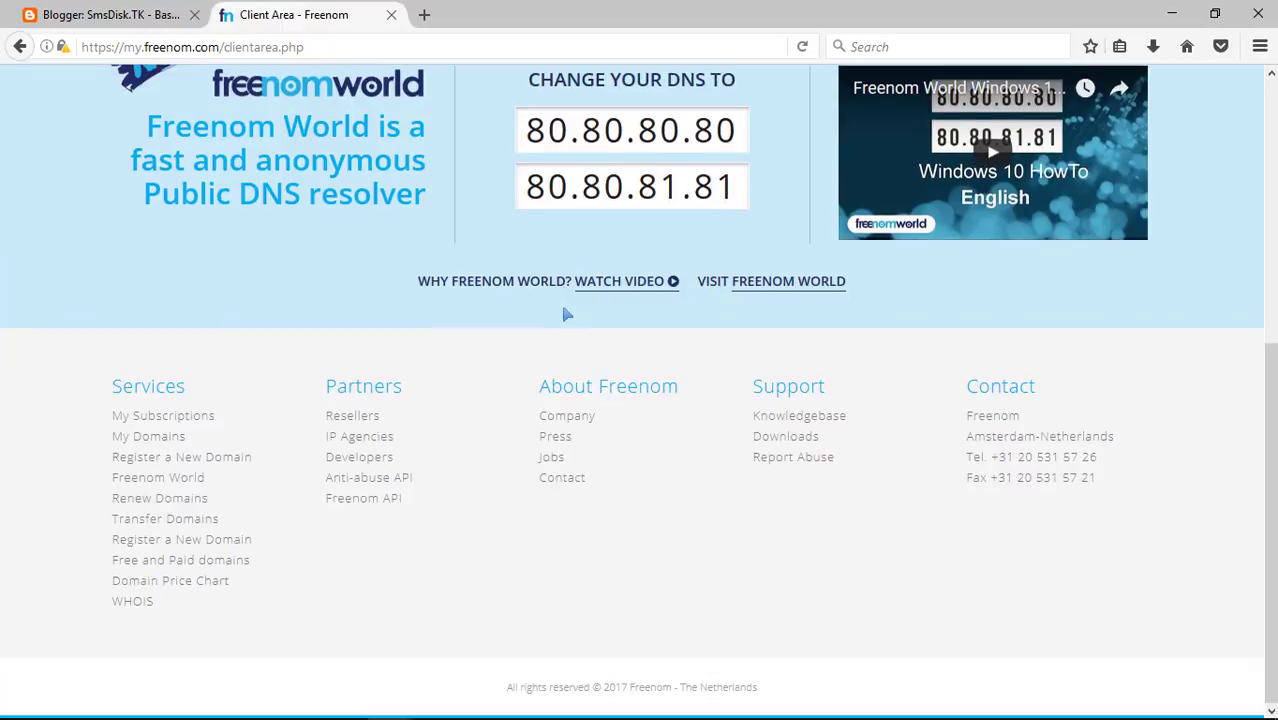
pyautogui.scroll(2, 565, 314)
pyautogui.scroll(-3, 400, 380)
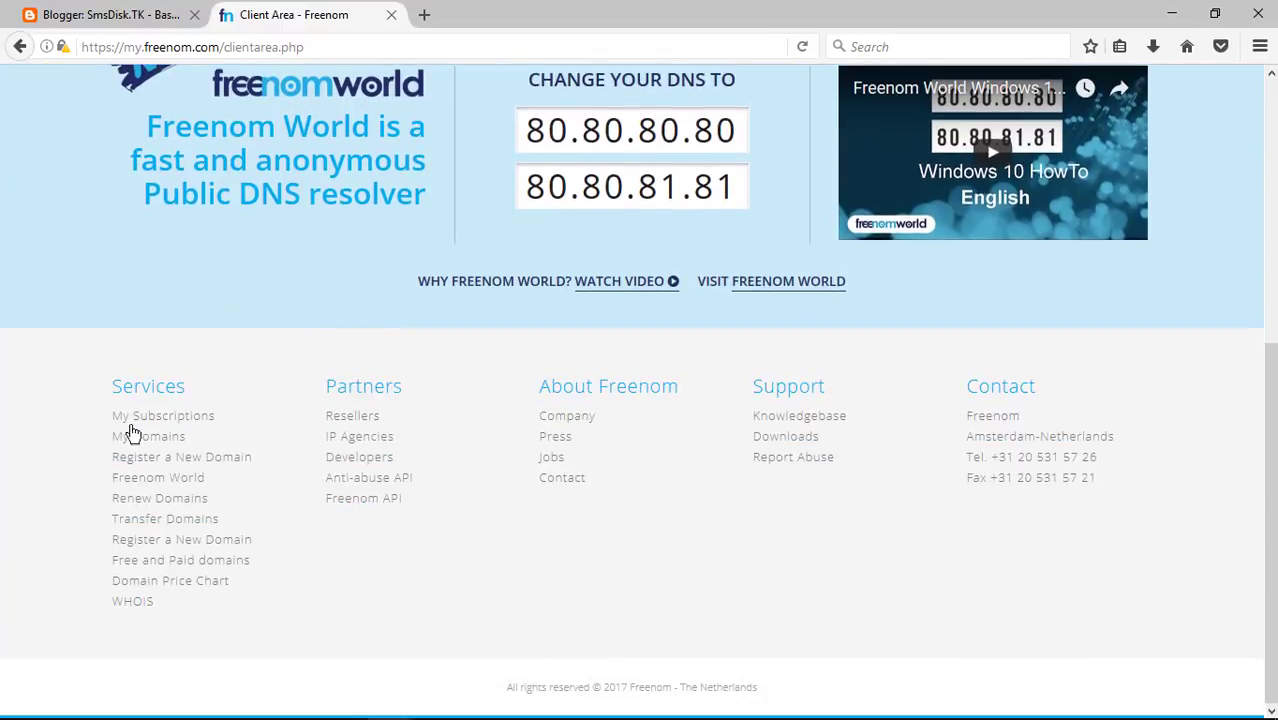
pyautogui.click(215, 462)
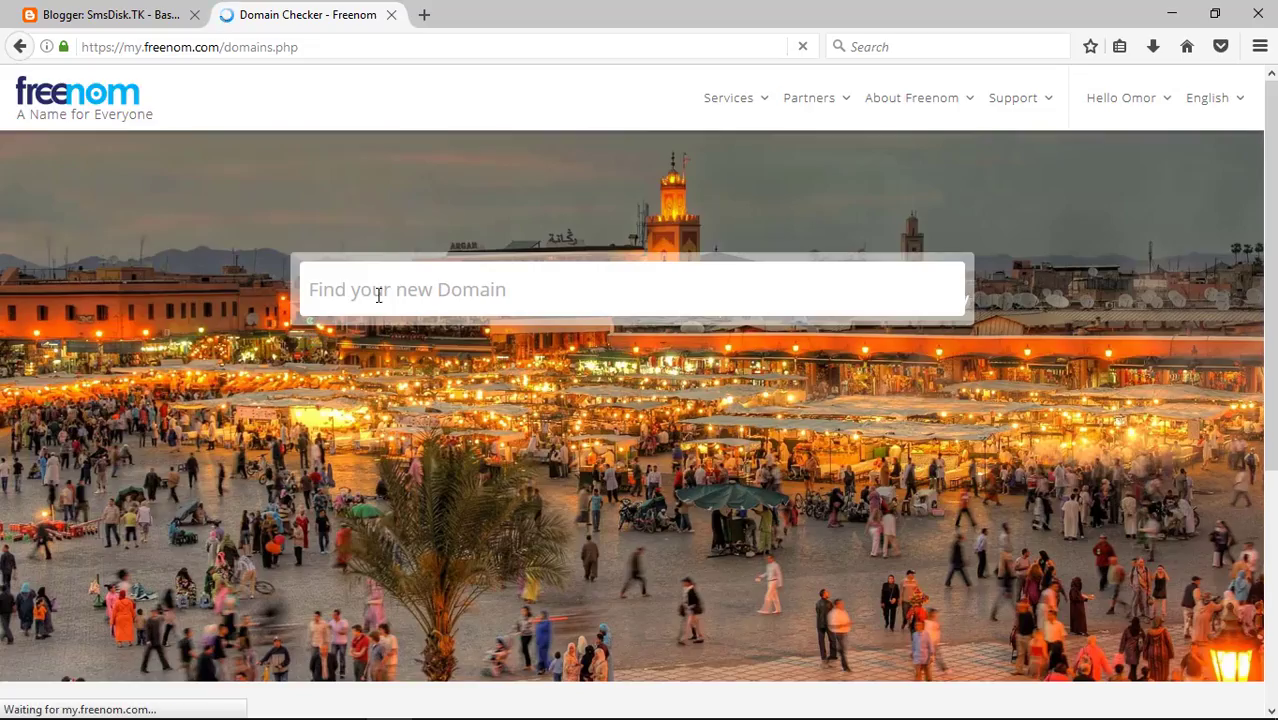
# - Check the availability of the domain trickdisk.ml
pyautogui.write('t')
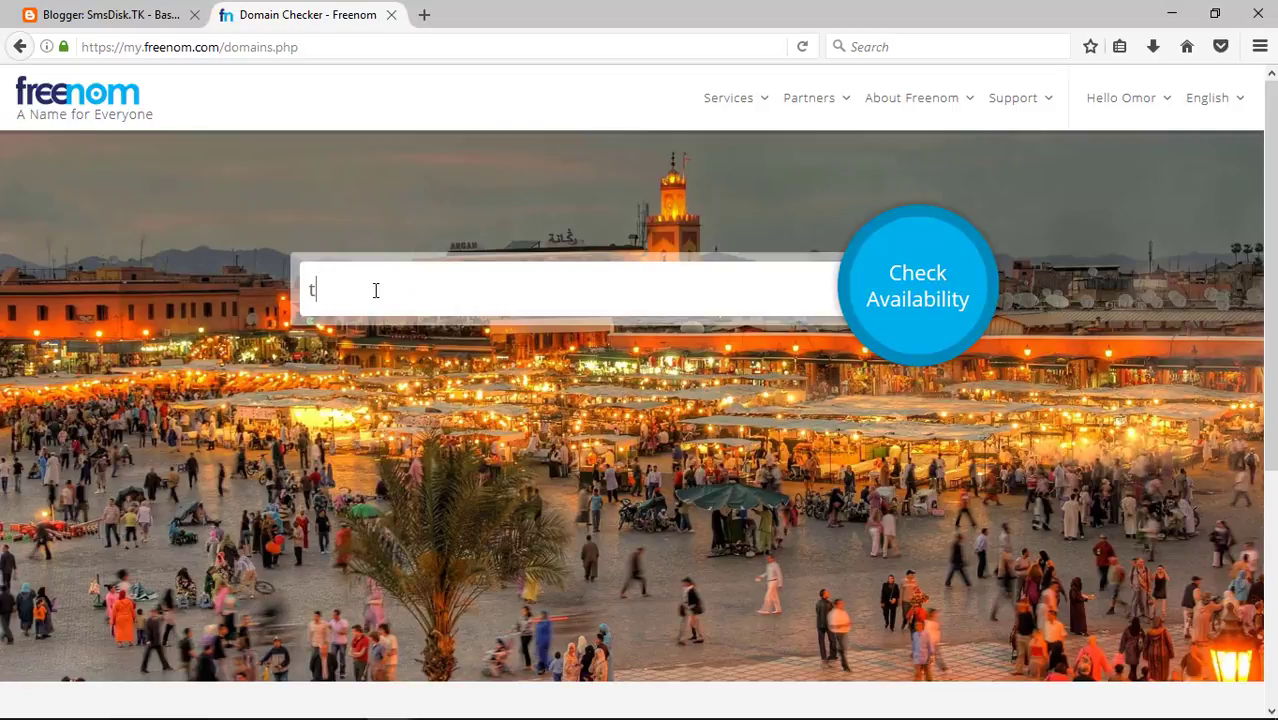
pyautogui.write('ric')
pyautogui.write('kdisk')
pyautogui.write('.tk')
pyautogui.press('BackSpace')
pyautogui.press('BackSpace')
pyautogui.write('ml')
pyautogui.click(938, 277)
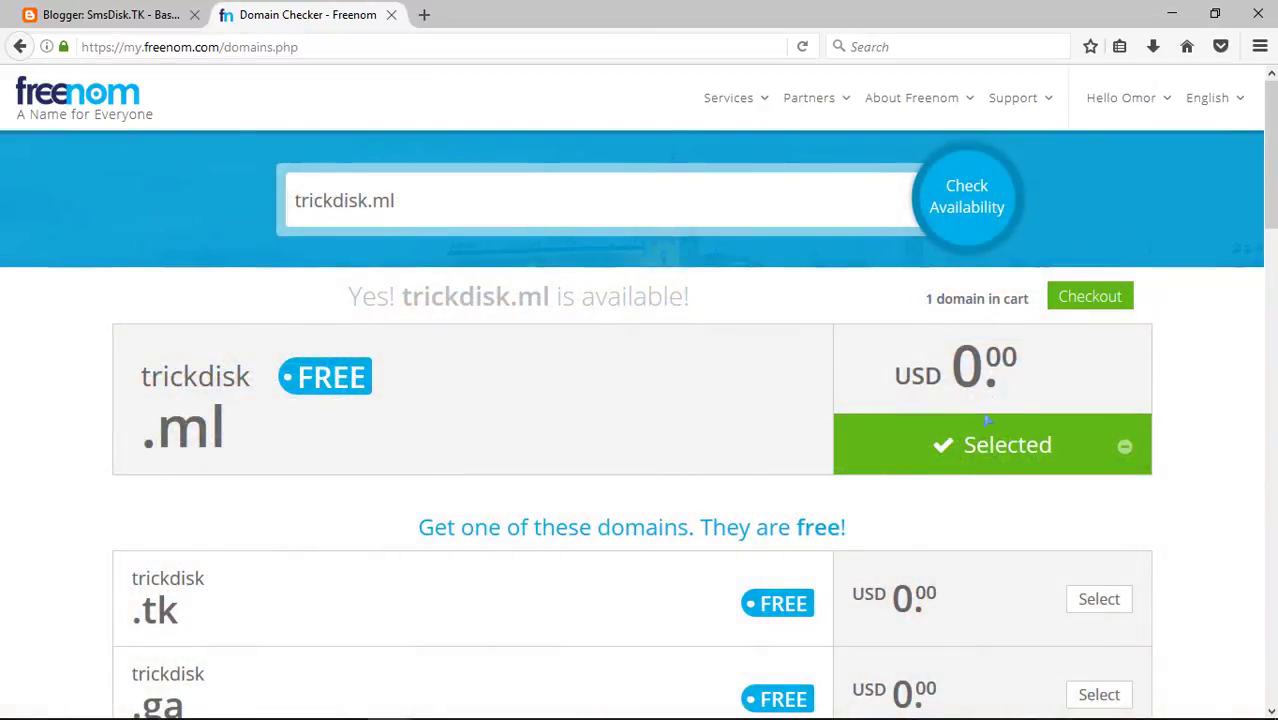
# - Check out trickdisk.ml with the registration period 12 Months @ FREE and continue to the order review
pyautogui.click(1110, 304)
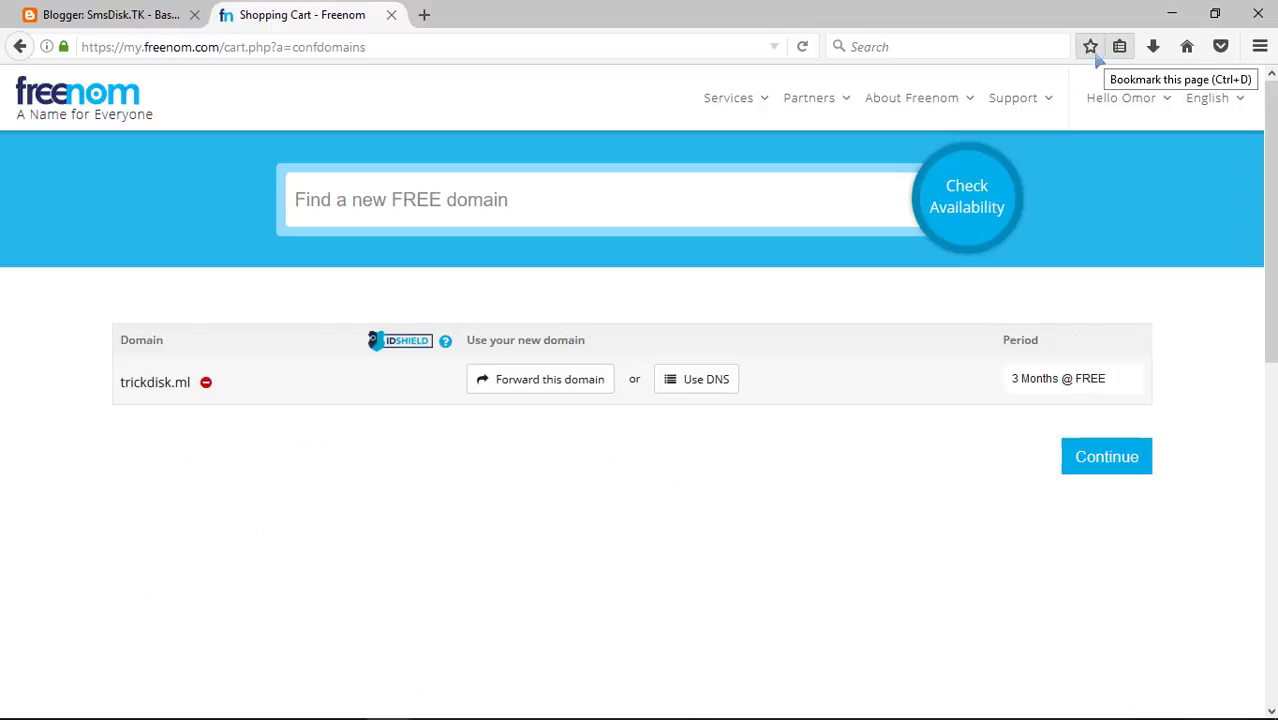
pyautogui.click(1129, 379)
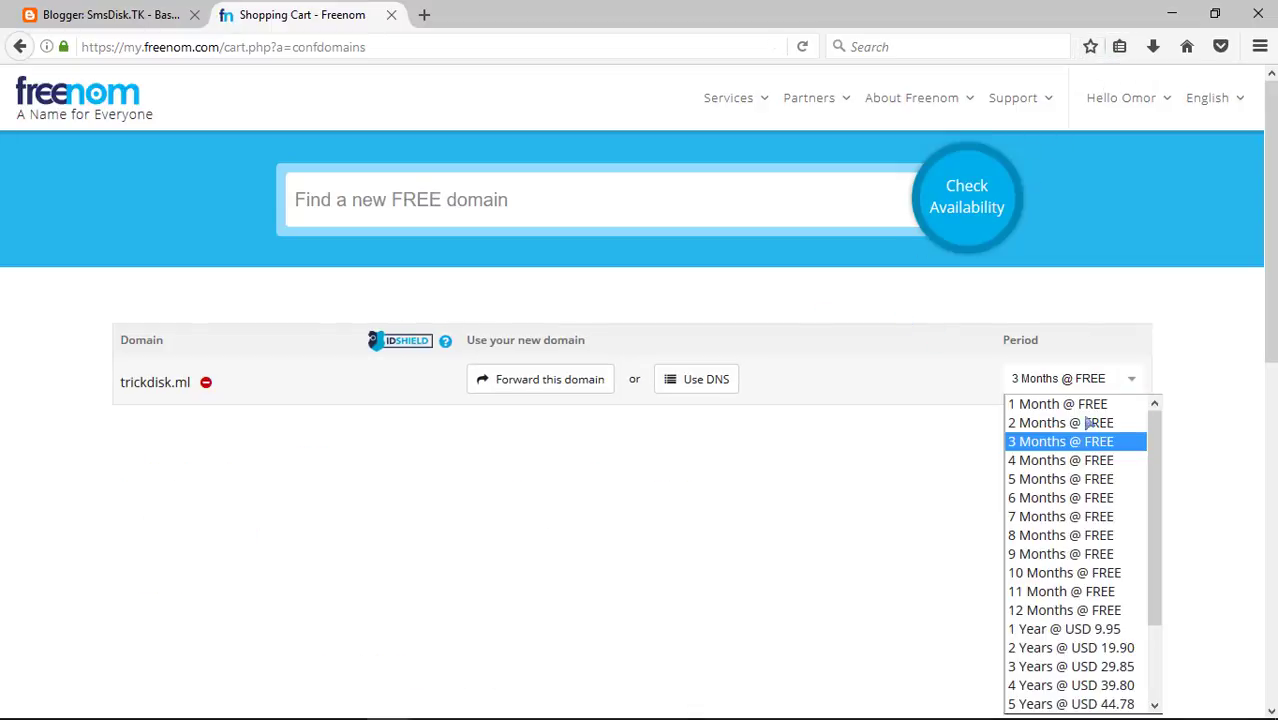
pyautogui.click(1060, 612)
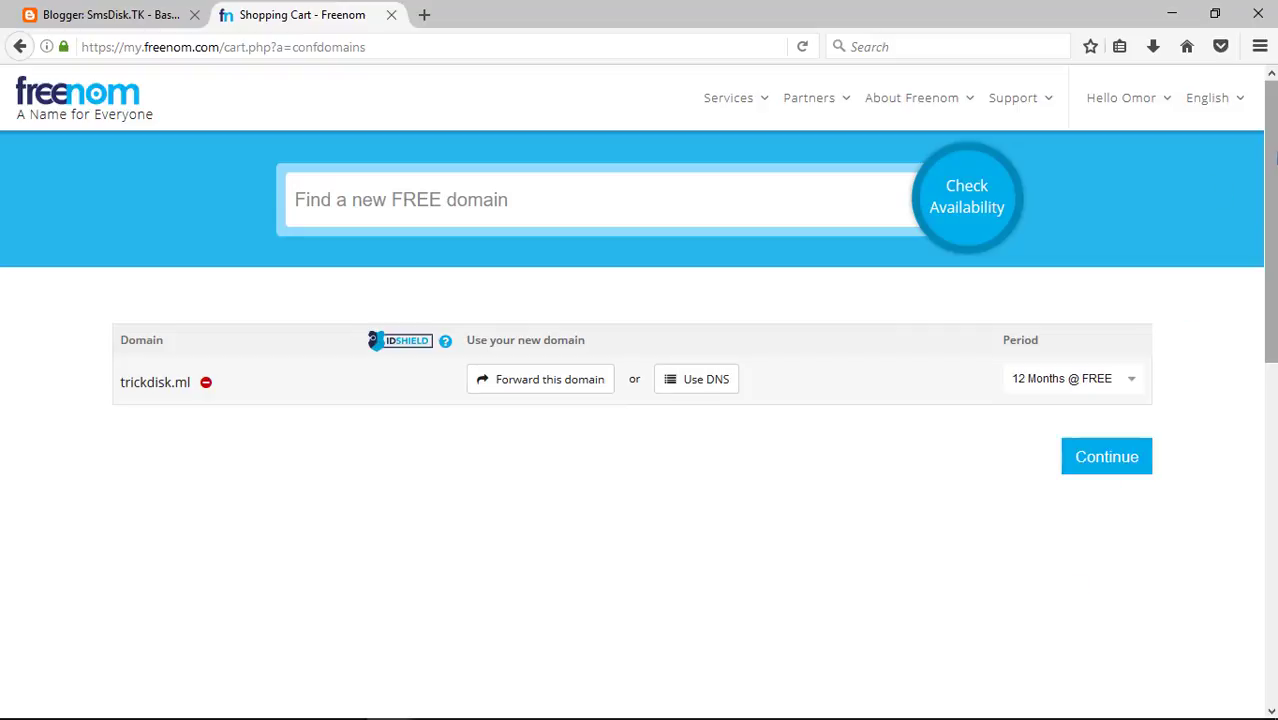
pyautogui.moveTo(1274, 150); pyautogui.dragTo(1172, 180)
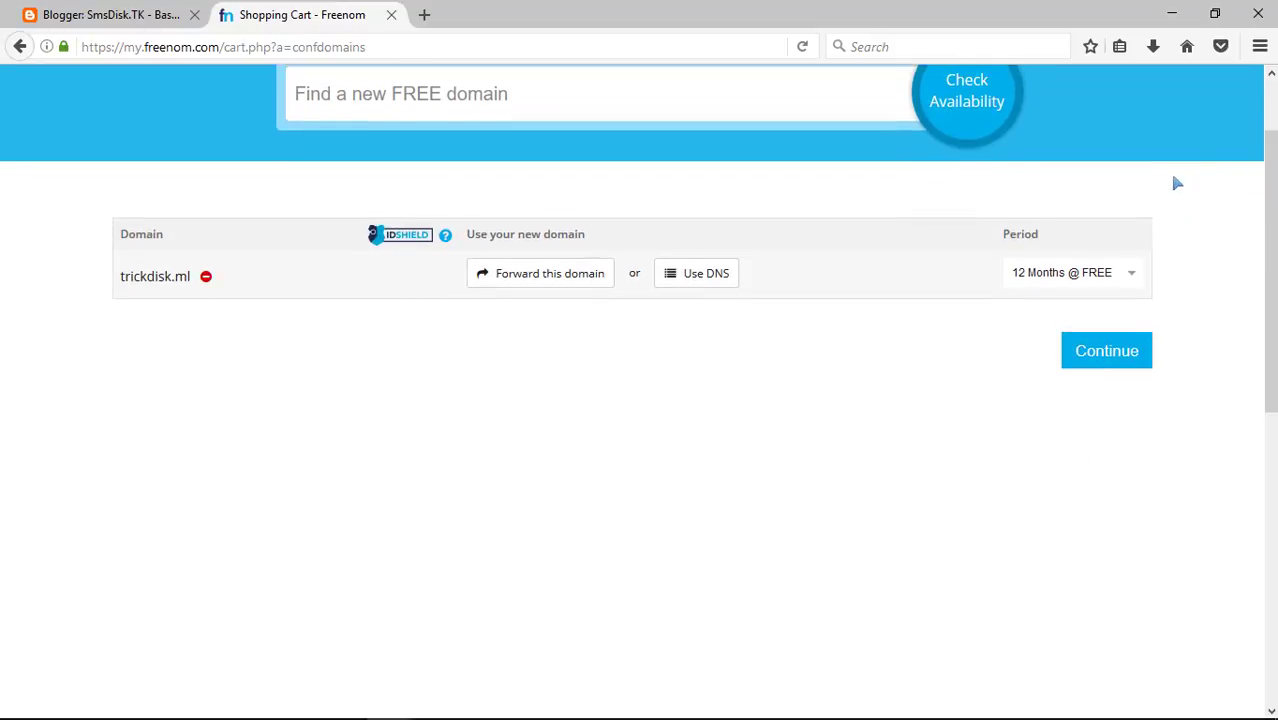
pyautogui.moveTo(1274, 177)
pyautogui.mouseDown()
pyautogui.moveTo(1273, 192)
pyautogui.moveTo(1273, 163)
pyautogui.moveTo(1273, 184)
pyautogui.mouseUp()
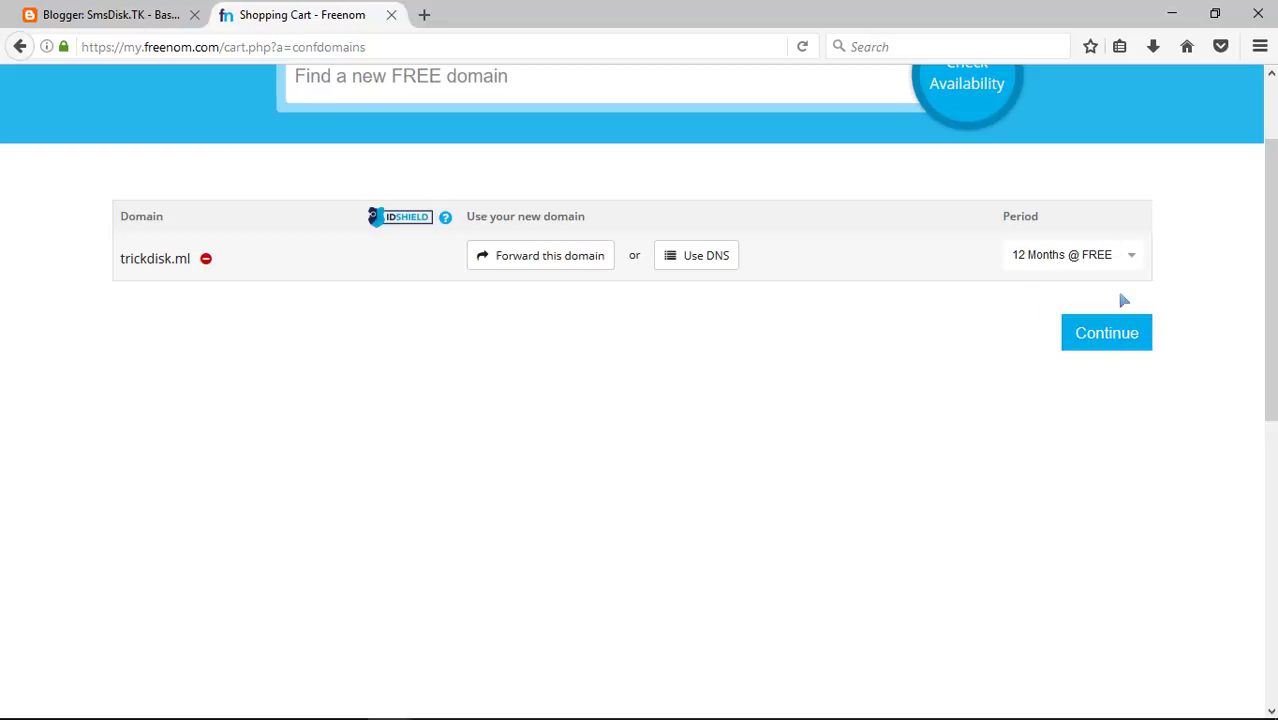
pyautogui.click(1141, 328)
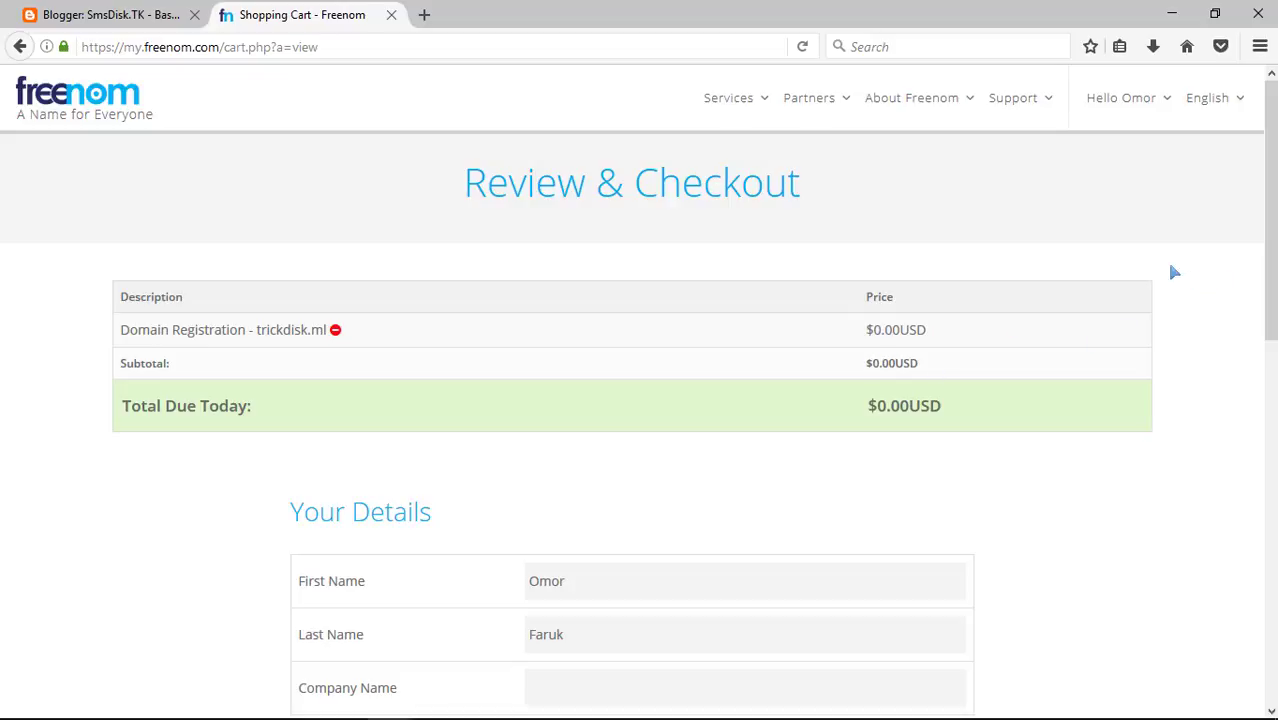
# - Accept the Terms & Conditions and try to complete the trickdisk.ml order with this account
pyautogui.scroll(-1, 1273, 200)
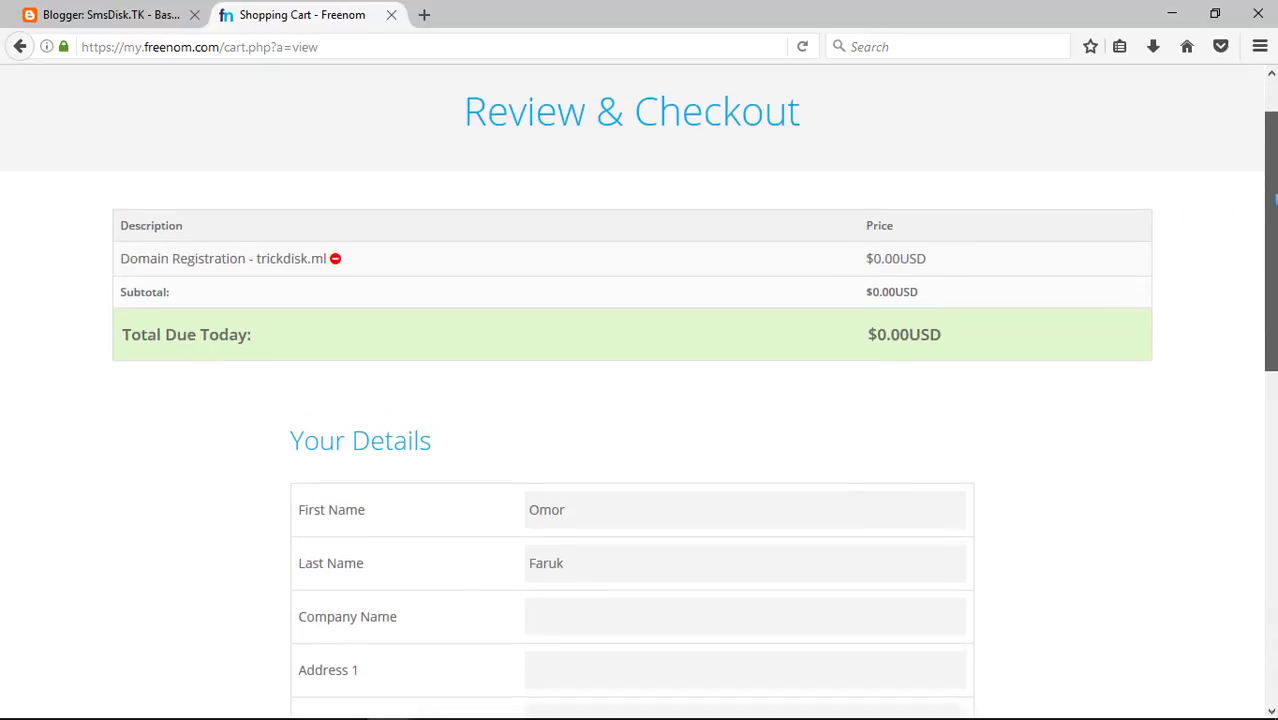
pyautogui.moveTo(1274, 200); pyautogui.dragTo(1272, 418)
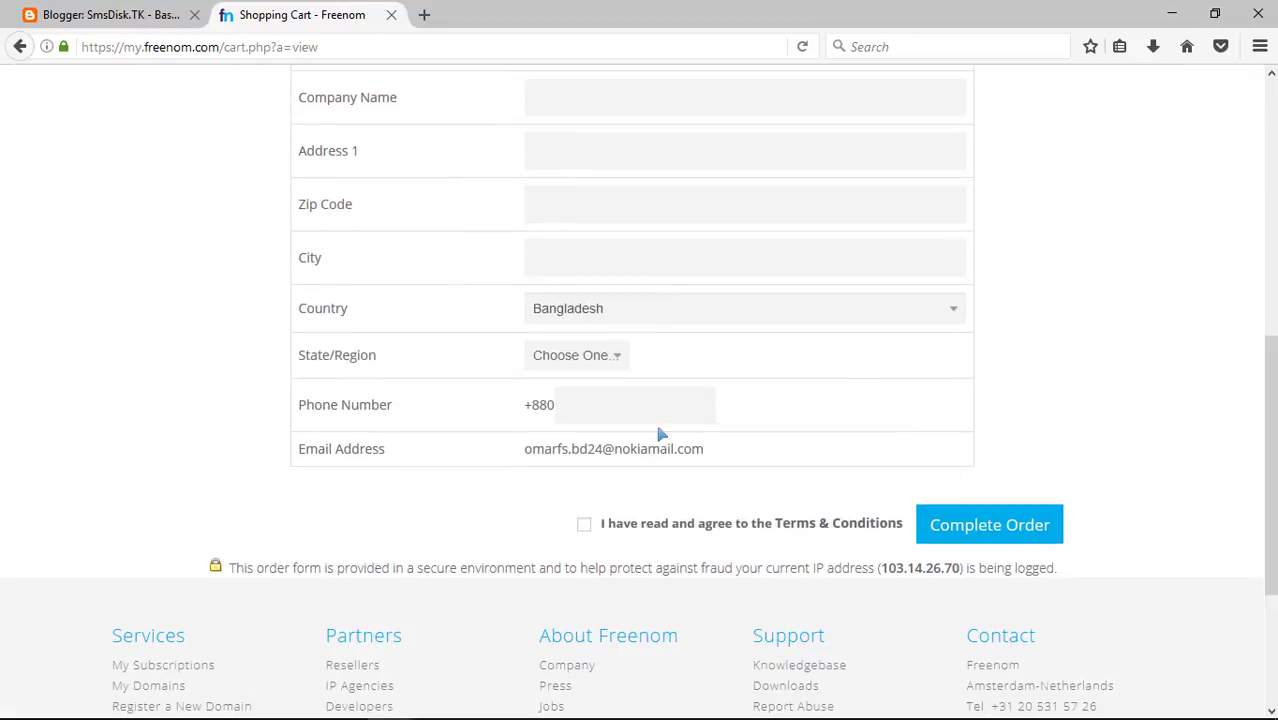
pyautogui.click(585, 527)
pyautogui.click(1012, 533)
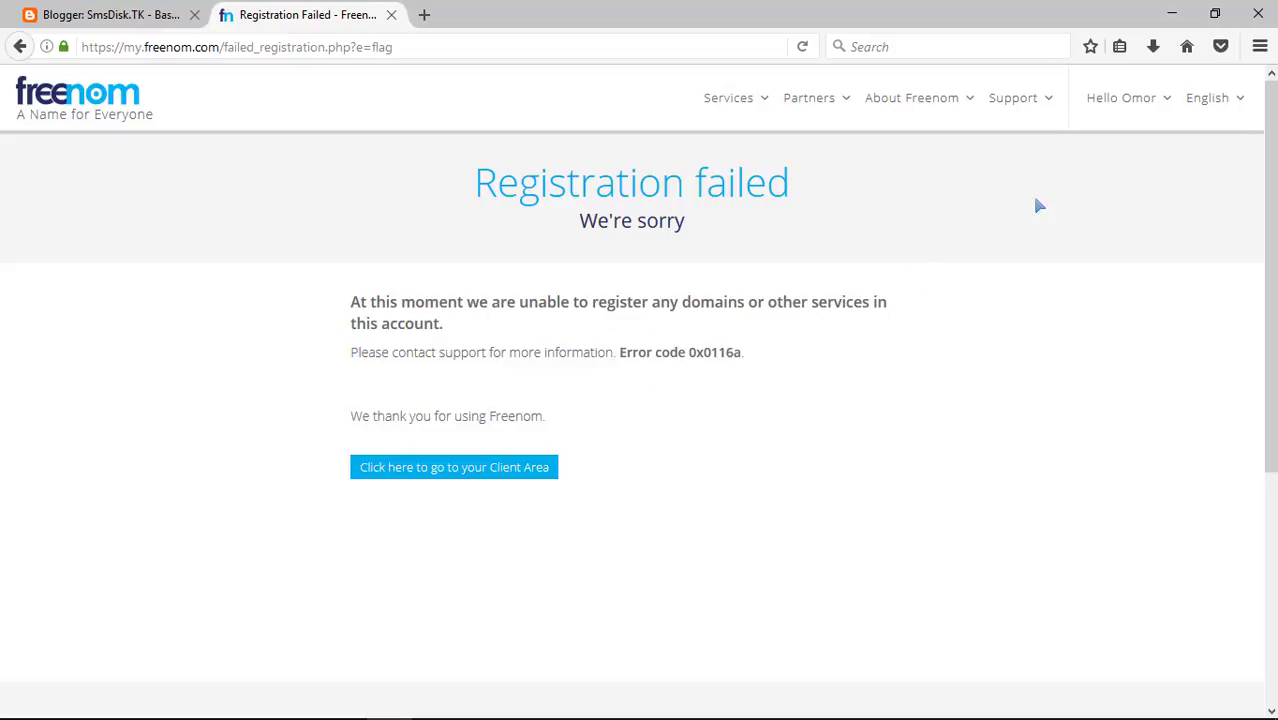
# - Log out of the current Freenom account and log in with a different saved account's e-mail and password
pyautogui.click(1158, 105)
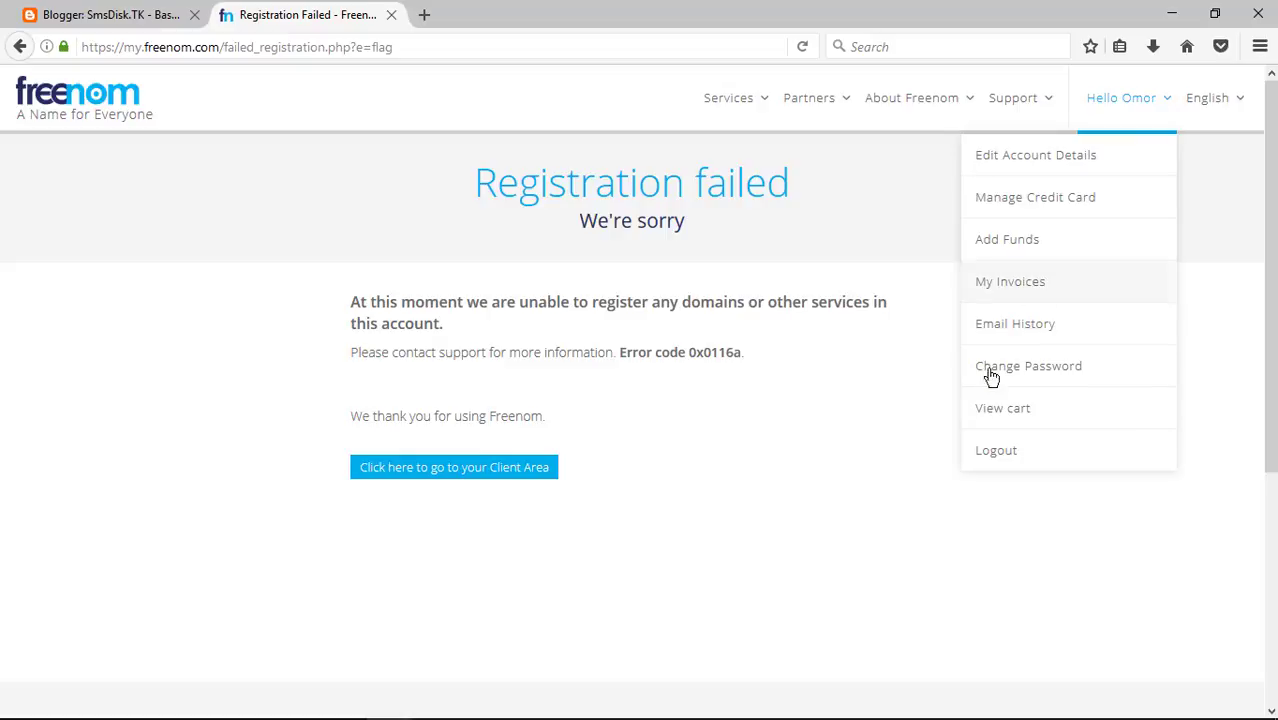
pyautogui.click(988, 448)
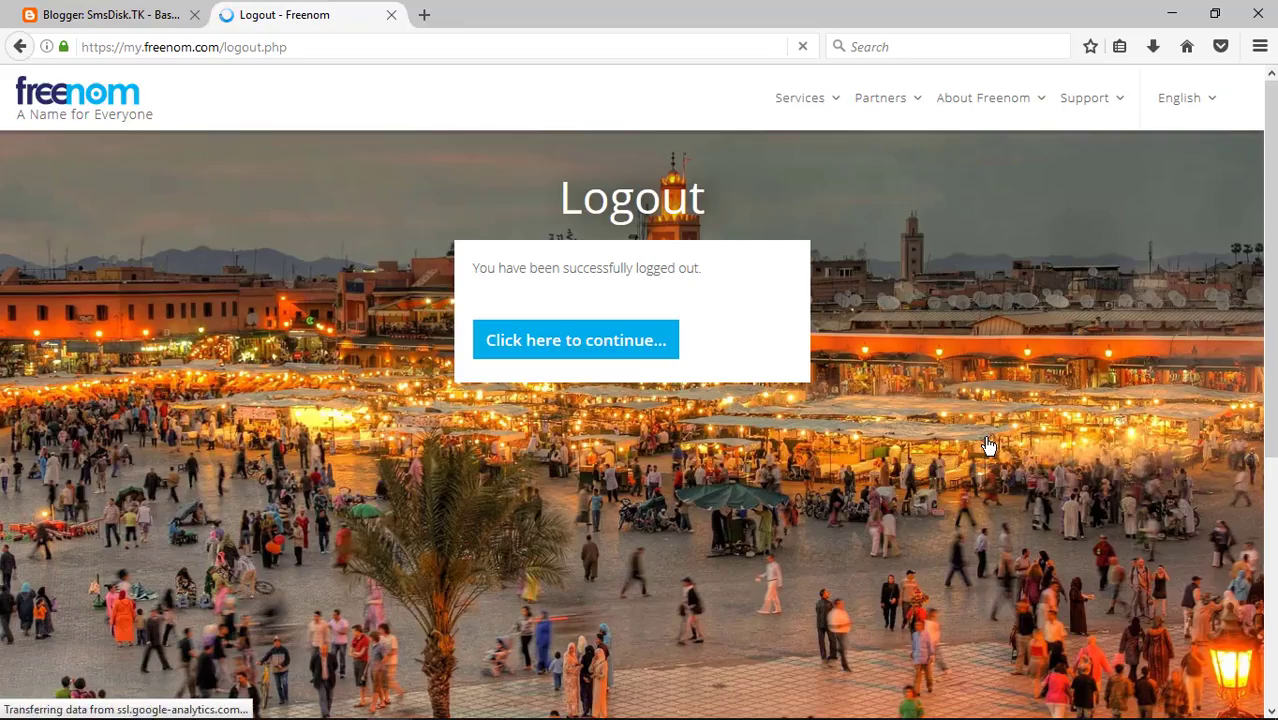
pyautogui.click(663, 341)
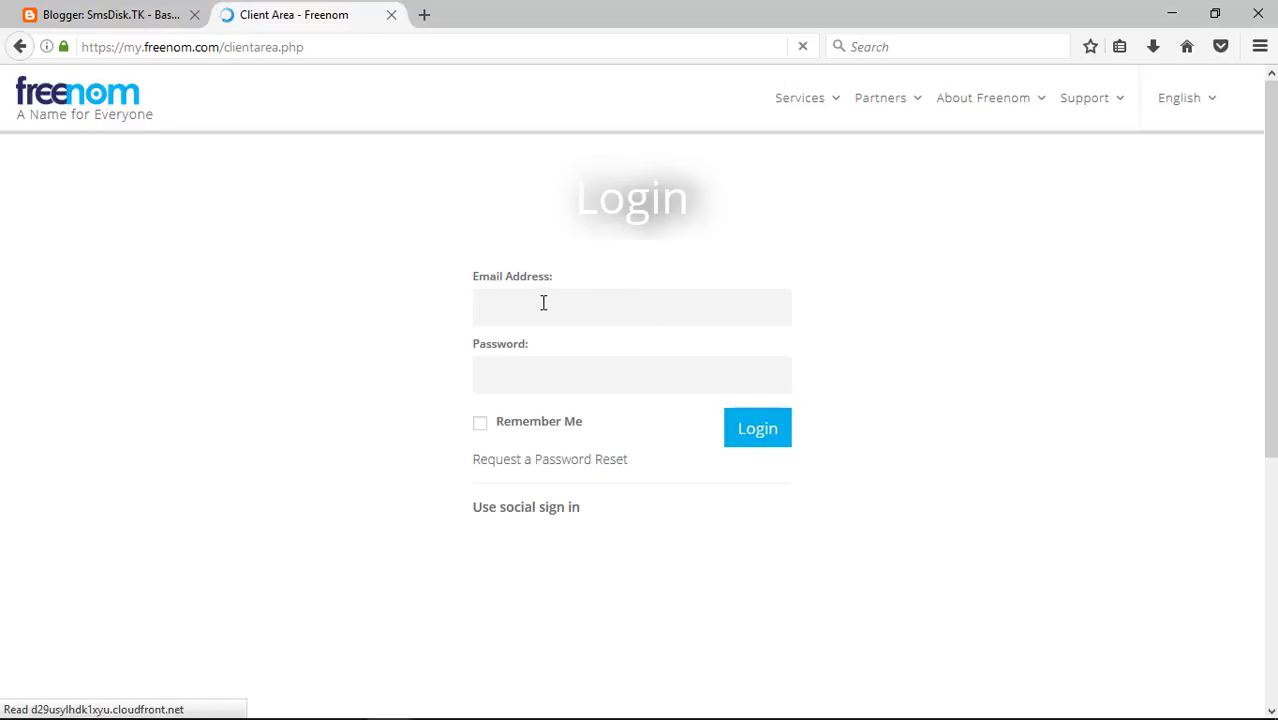
pyautogui.click(543, 303)
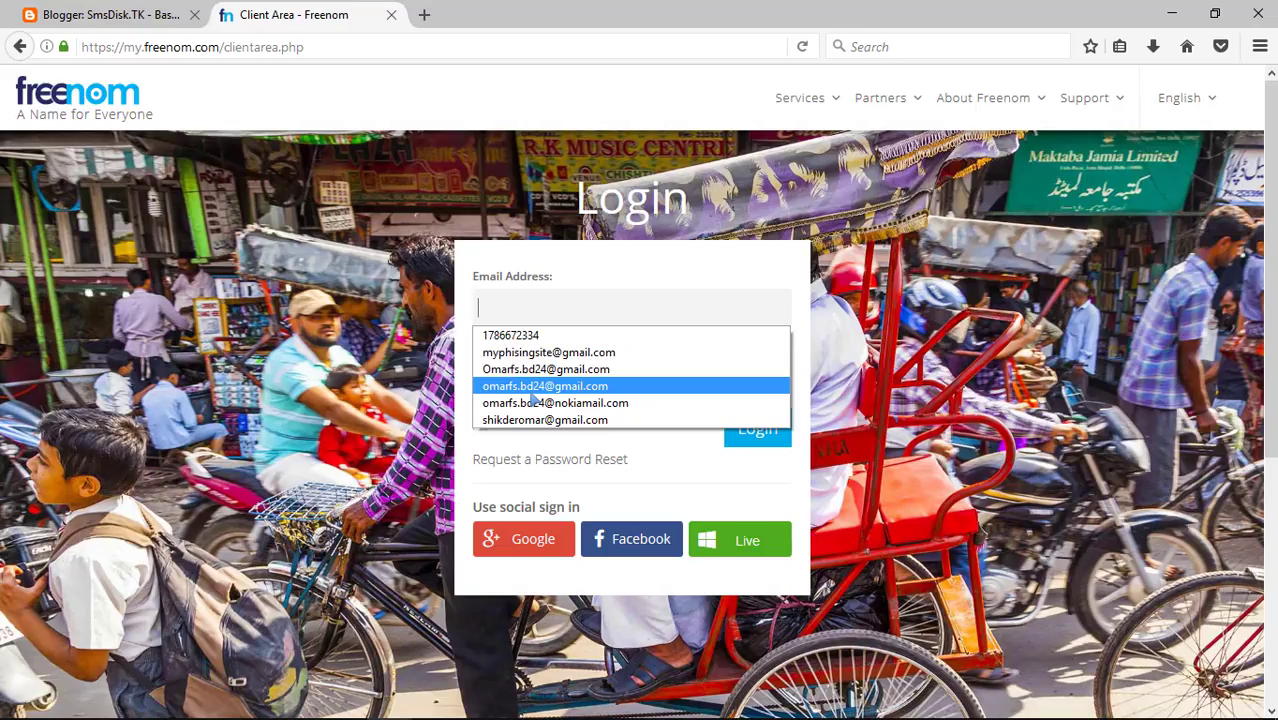
pyautogui.click(590, 352)
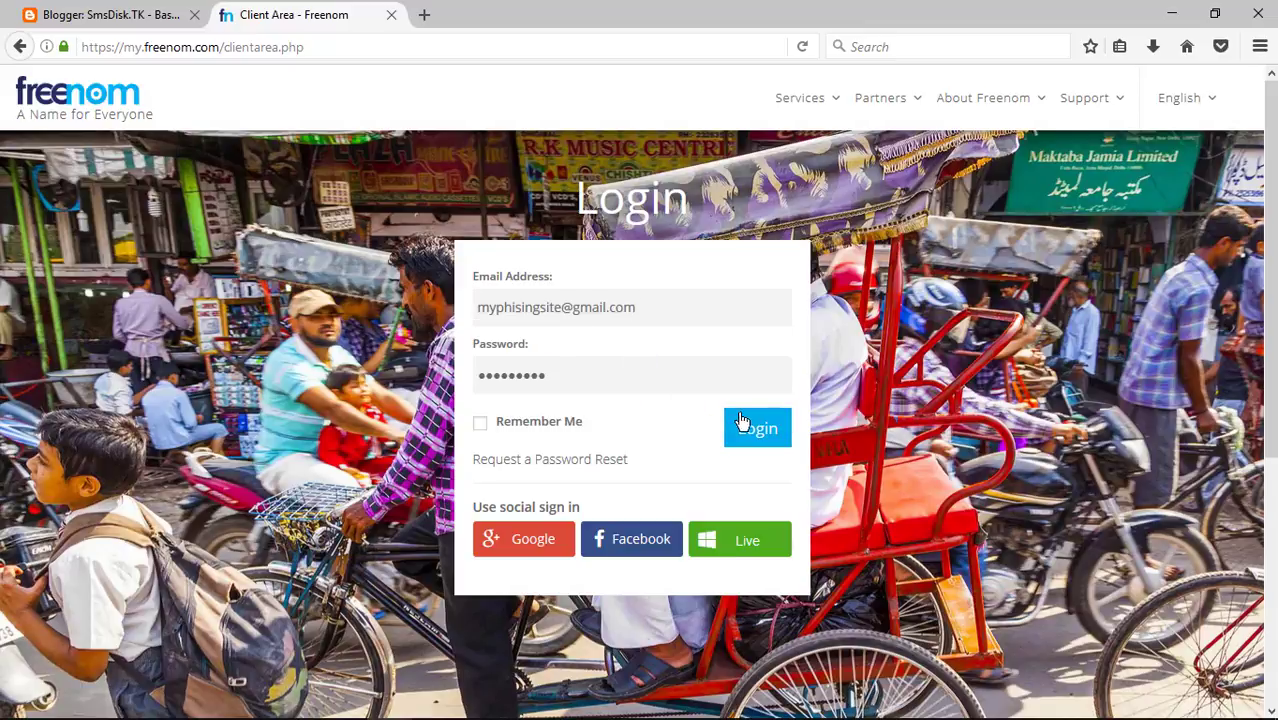
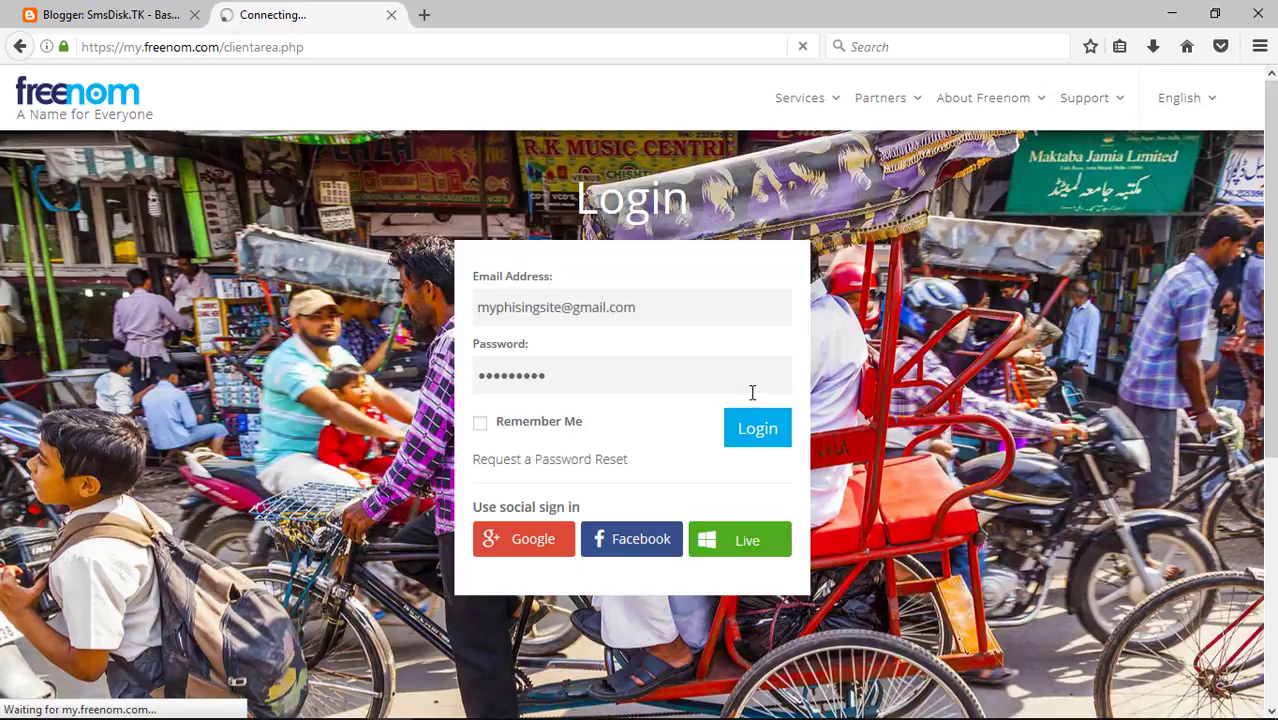
pyautogui.click(90, 15)
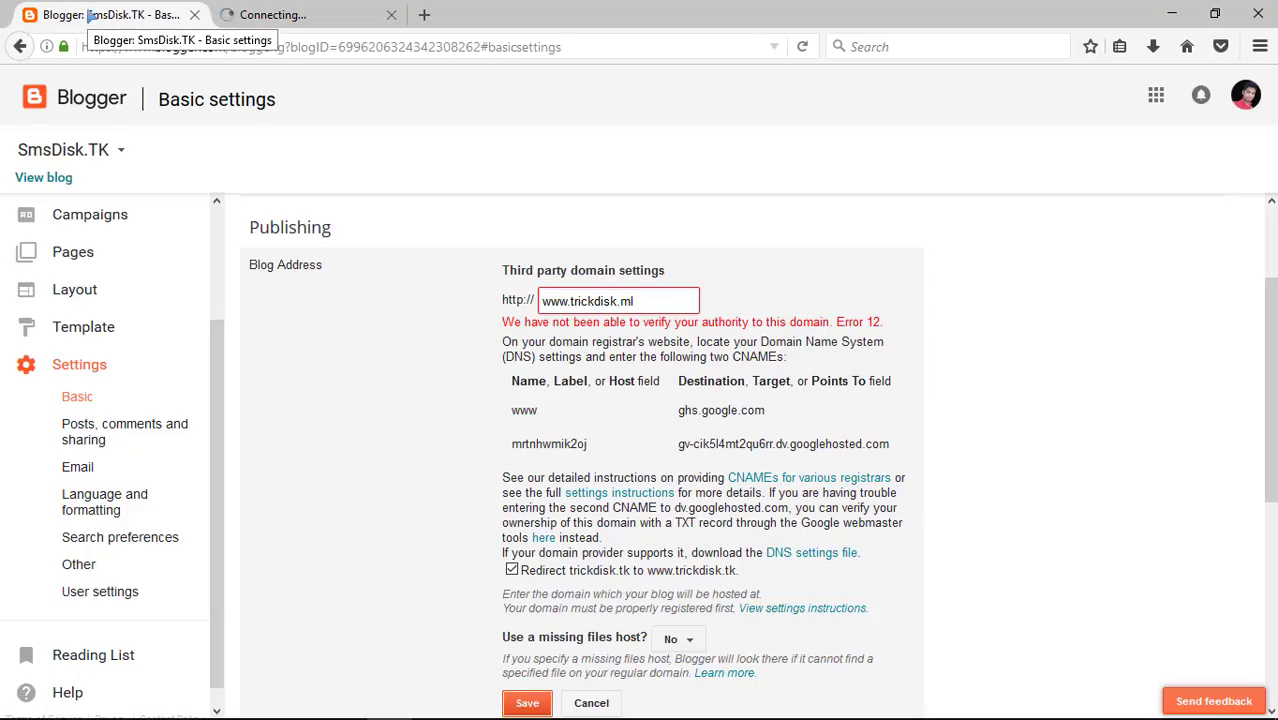
pyautogui.click(337, 11)
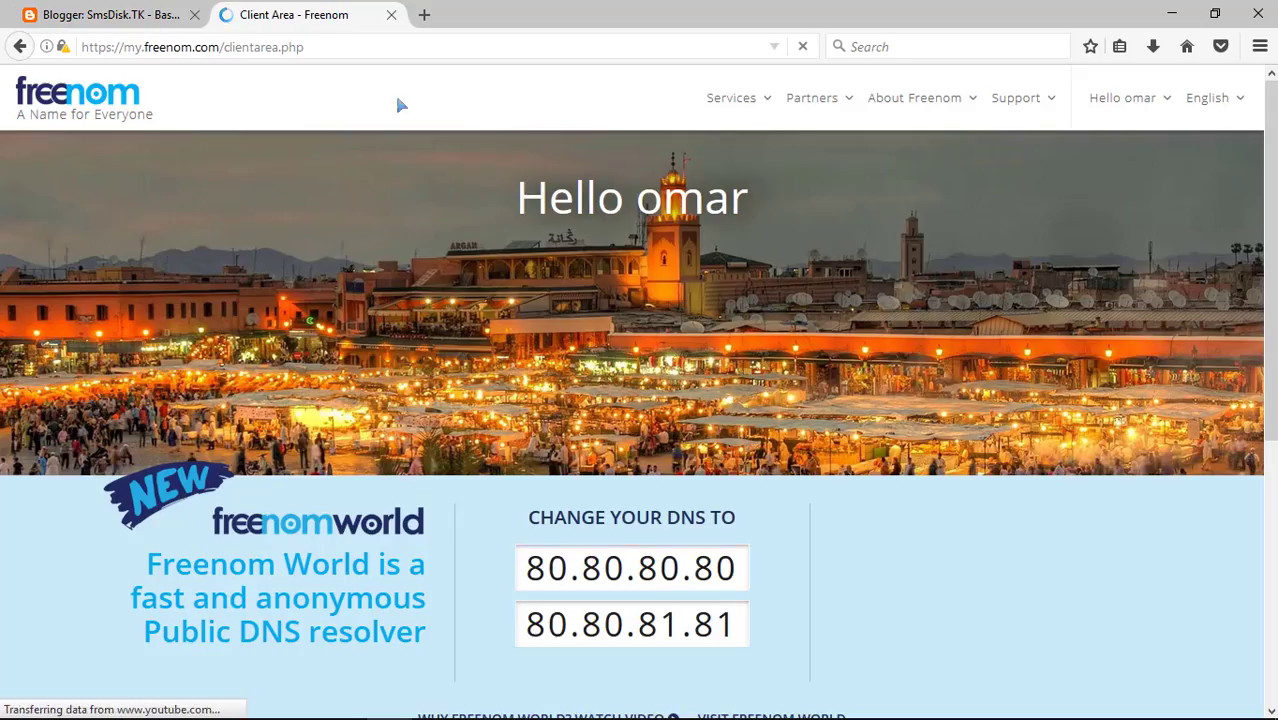
# - Open the page for registering a new domain from the client area of the newly logged-in account
pyautogui.scroll(-5, 473, 195)
pyautogui.scroll(5, 473, 195)
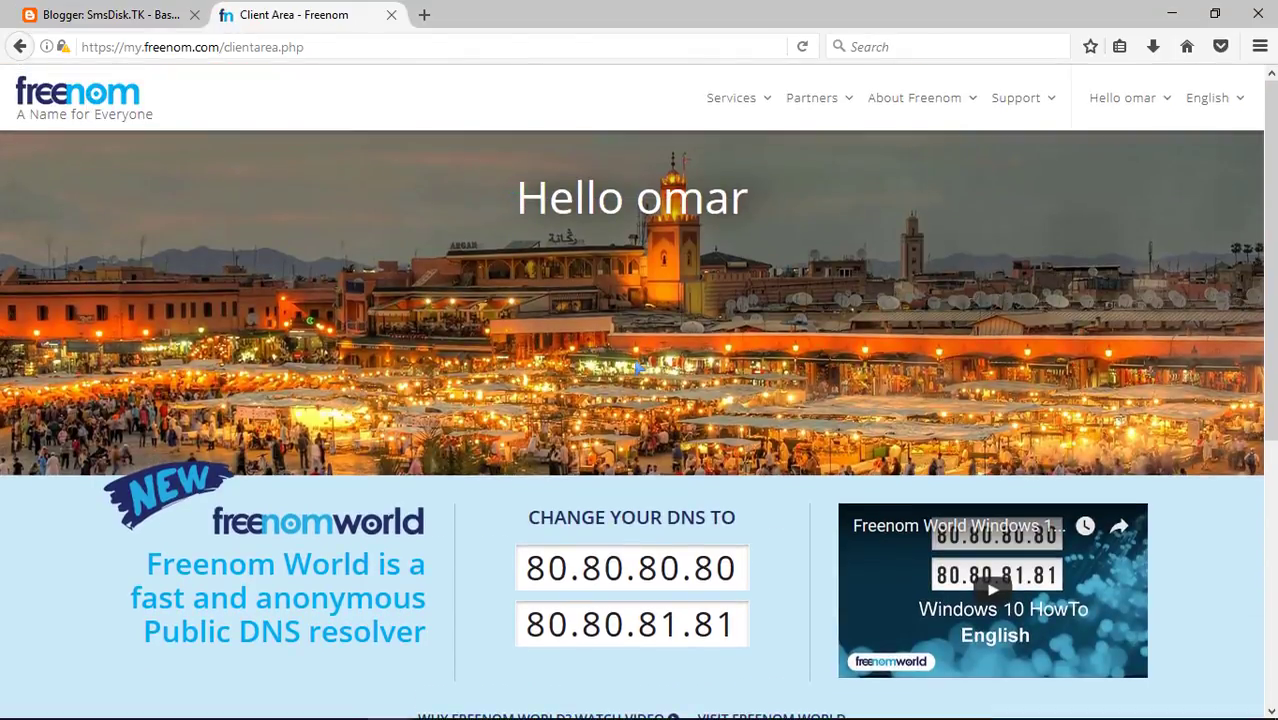
pyautogui.scroll(-5, 637, 362)
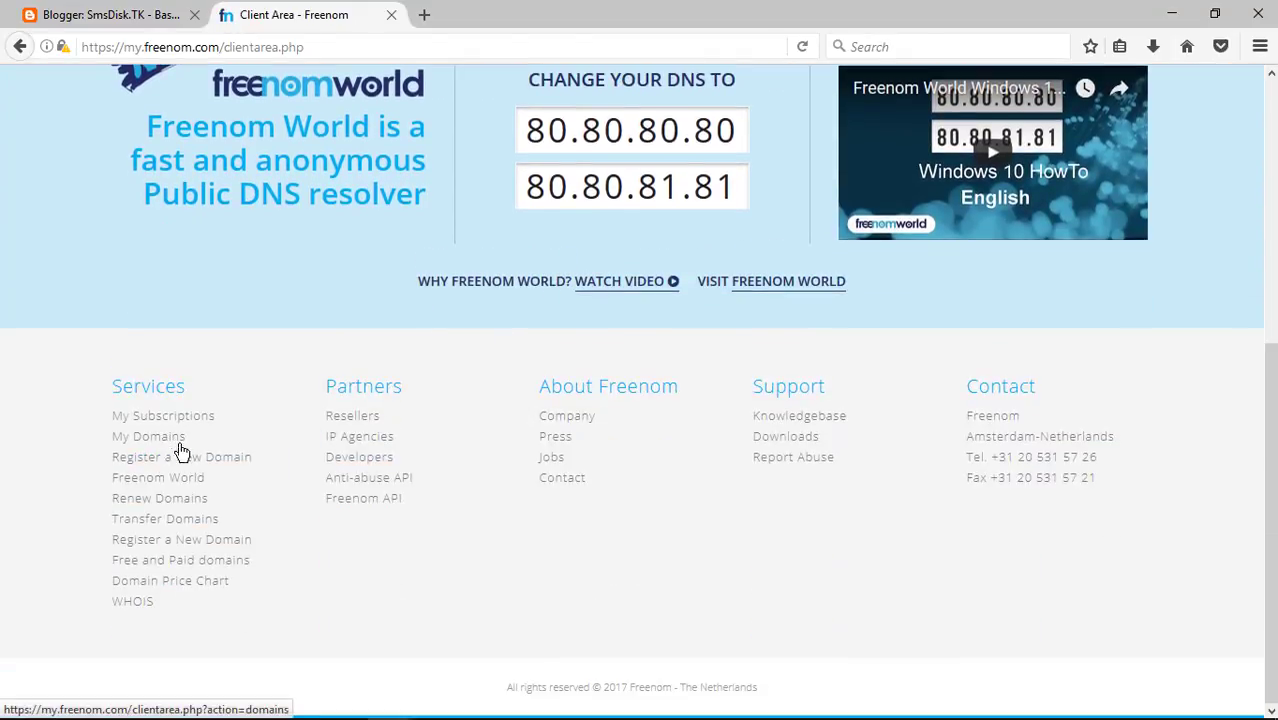
pyautogui.click(183, 457)
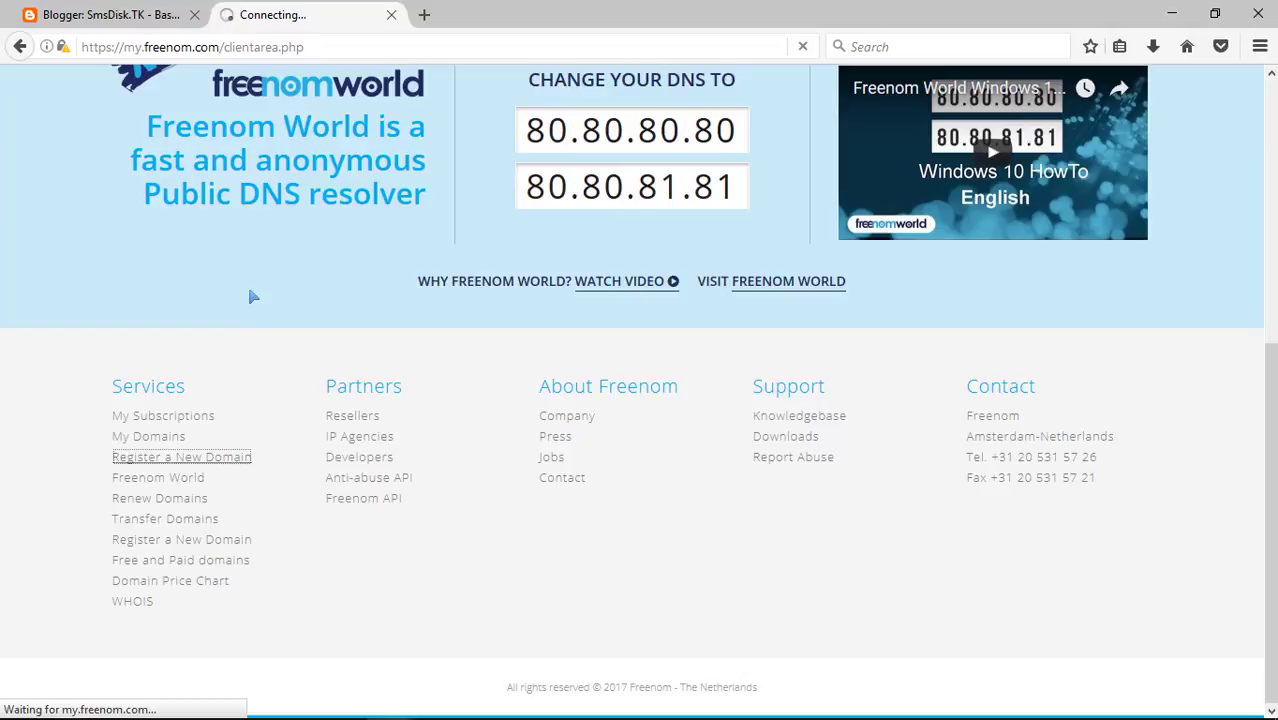
pyautogui.scroll(5, 253, 297)
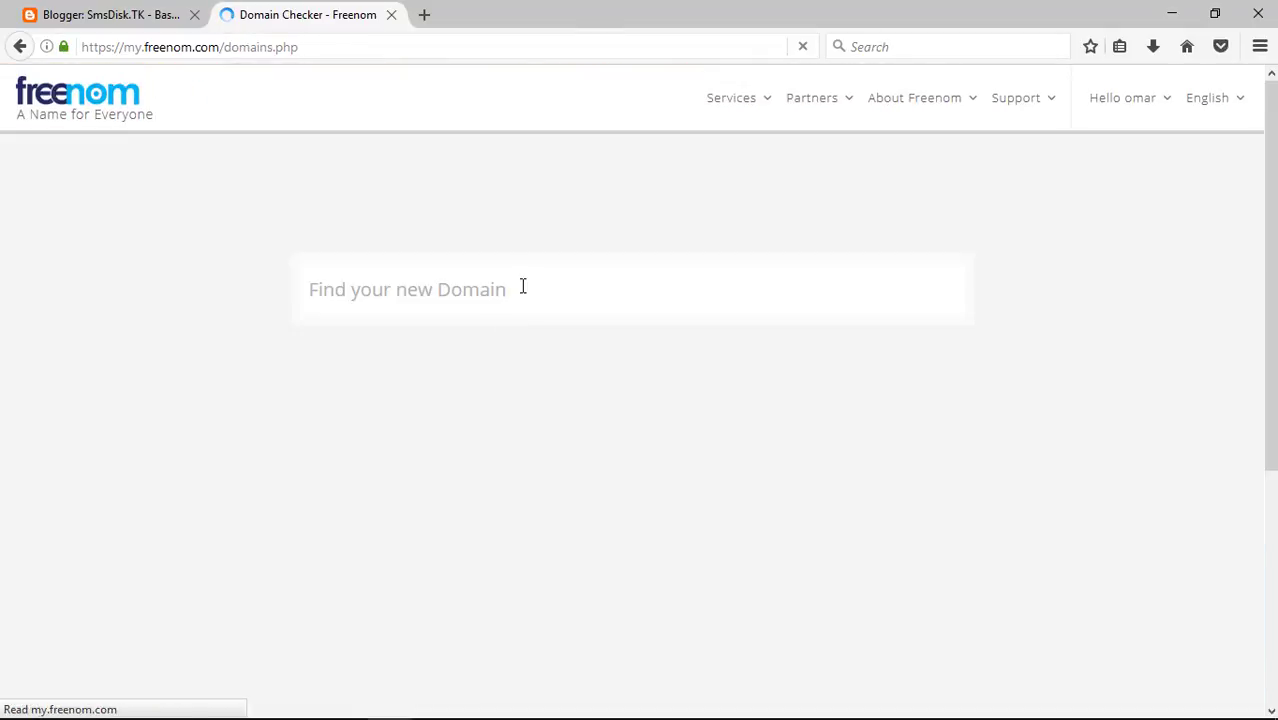
# - Check the availability of trickdisk.ml under the newly logged-in account
pyautogui.click(499, 288)
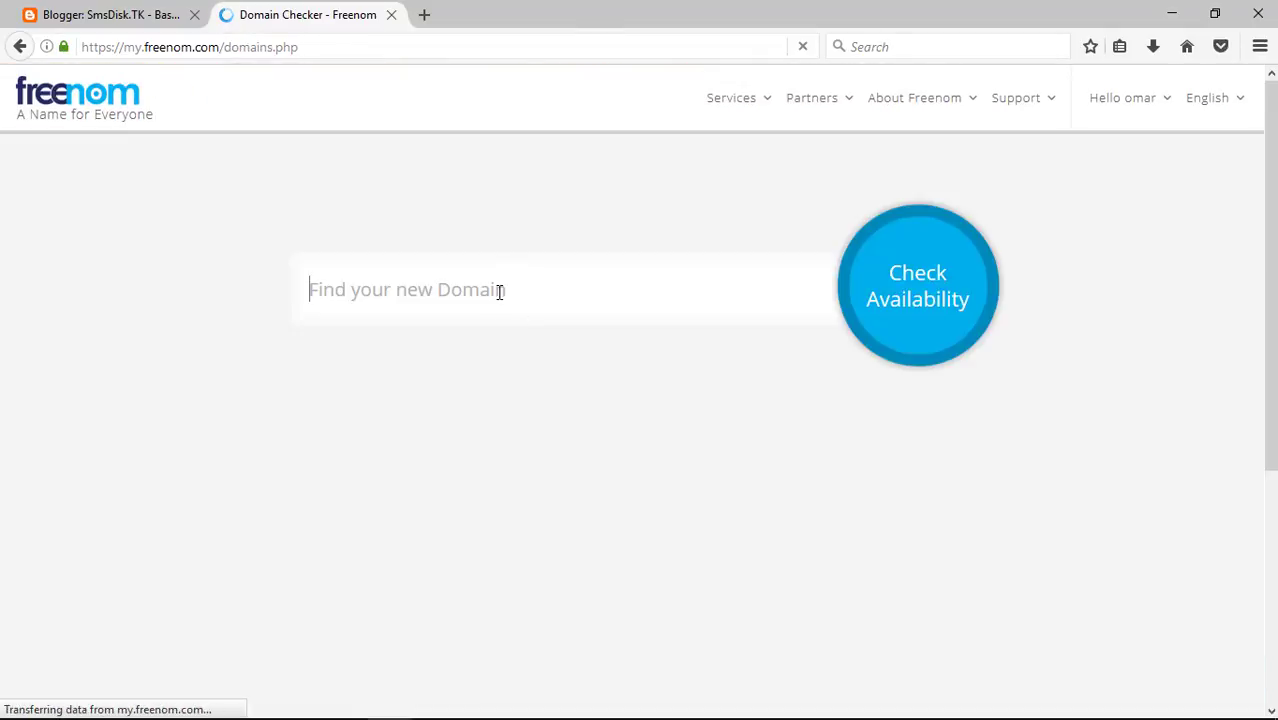
pyautogui.write('tr')
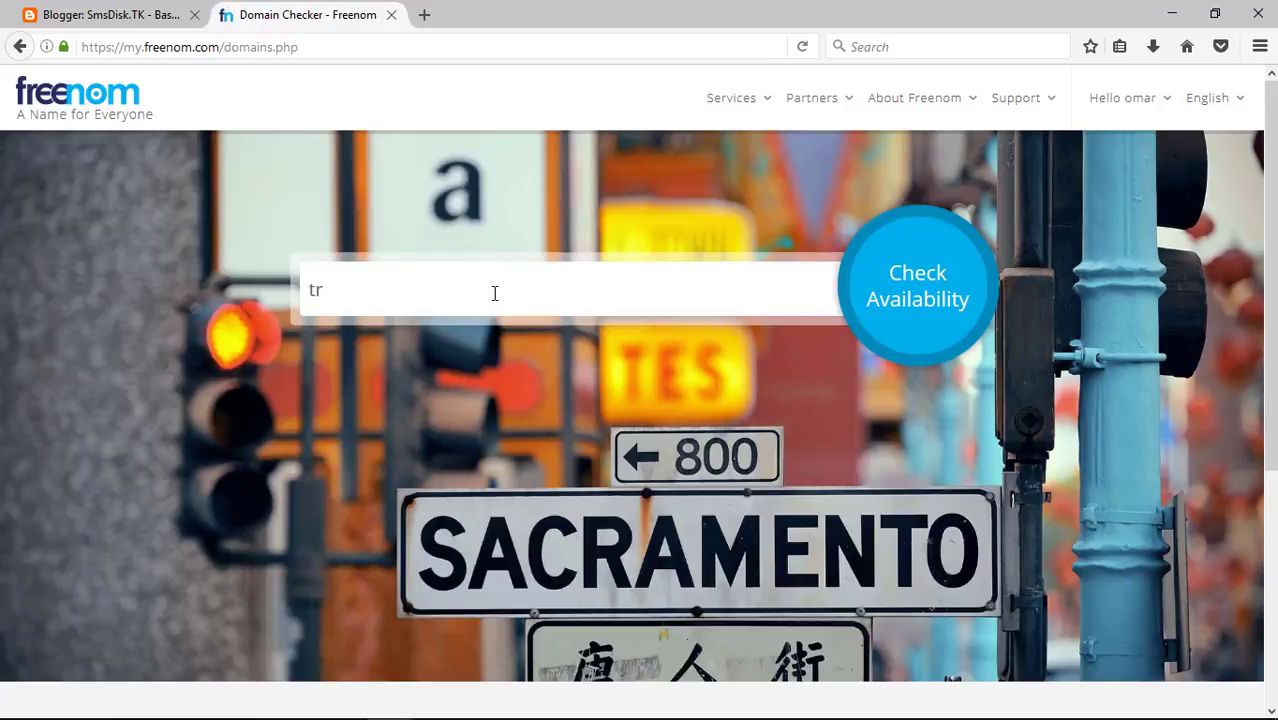
pyautogui.write('ickdisk.ml')
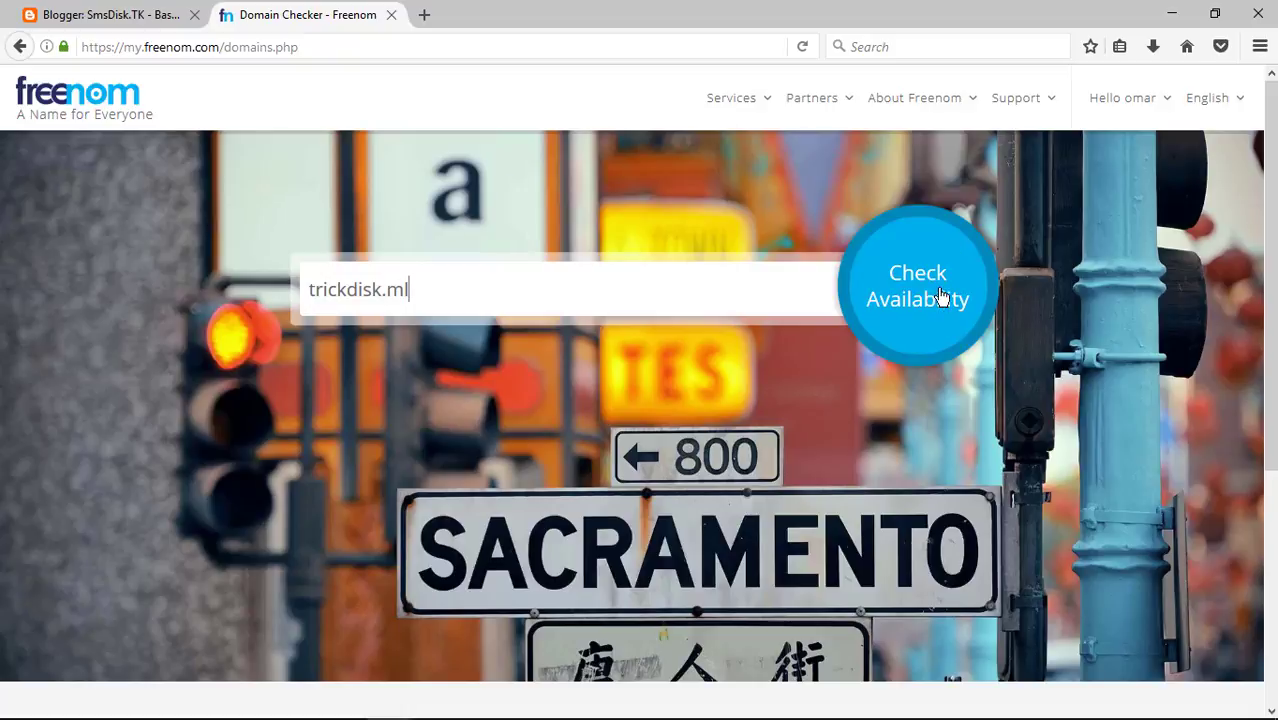
pyautogui.click(943, 266)
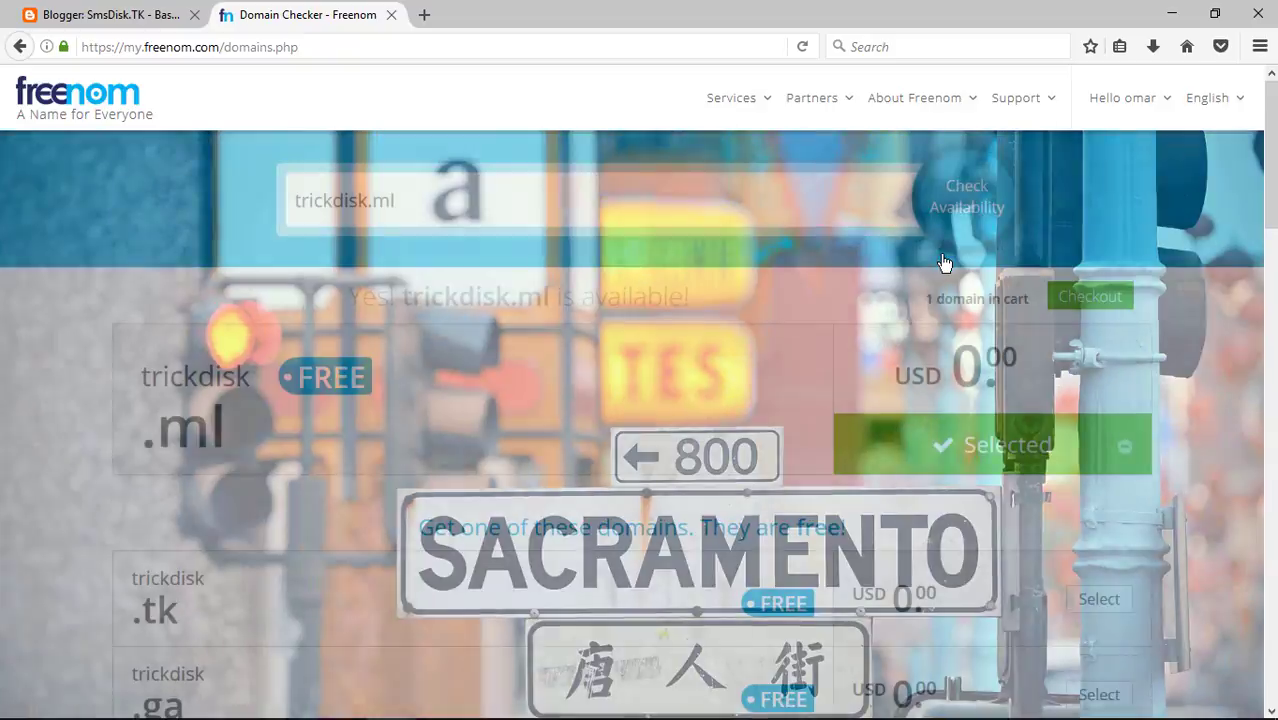
# - Check out trickdisk.ml with the period 12 Months @ FREE and complete the order
pyautogui.click(1070, 305)
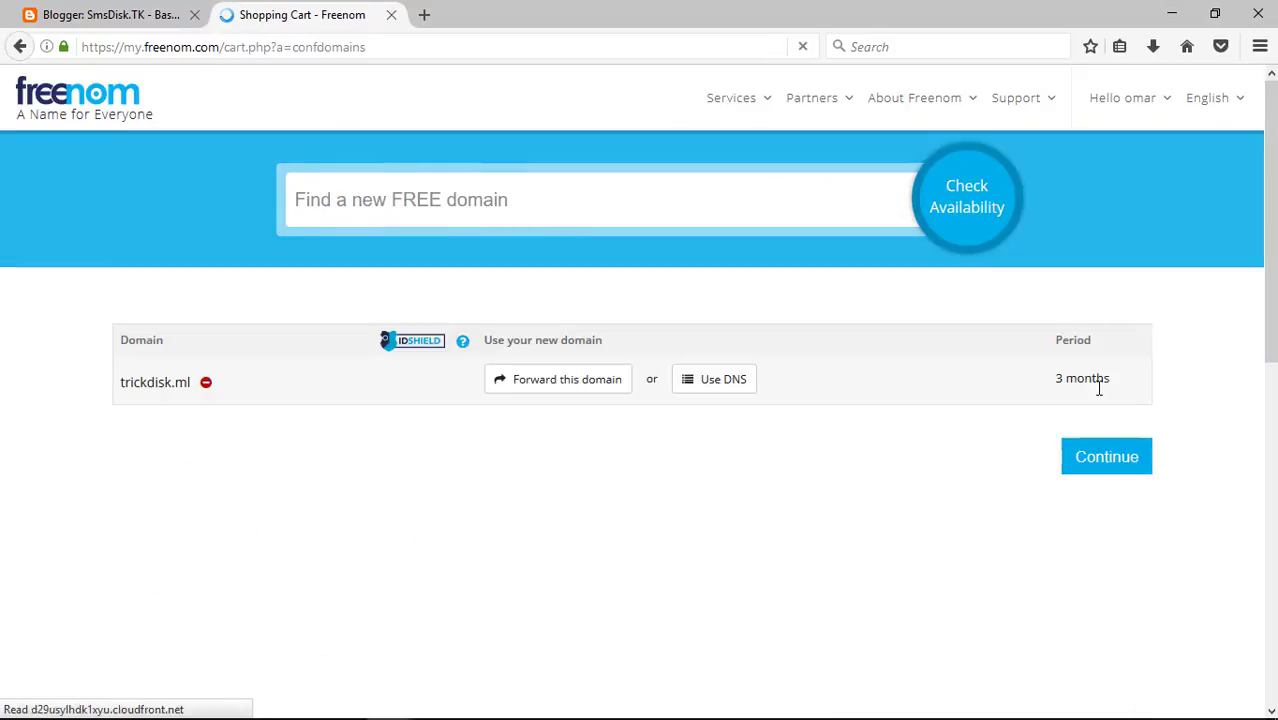
pyautogui.click(1097, 380)
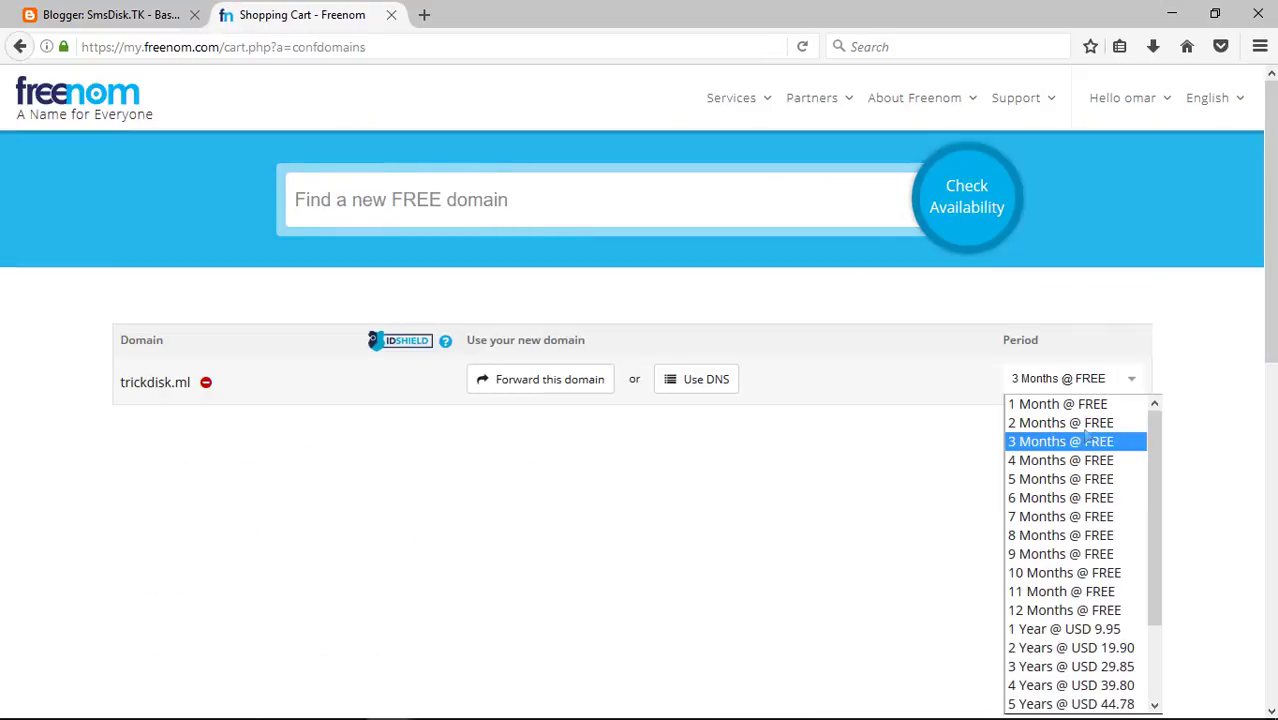
pyautogui.click(1117, 612)
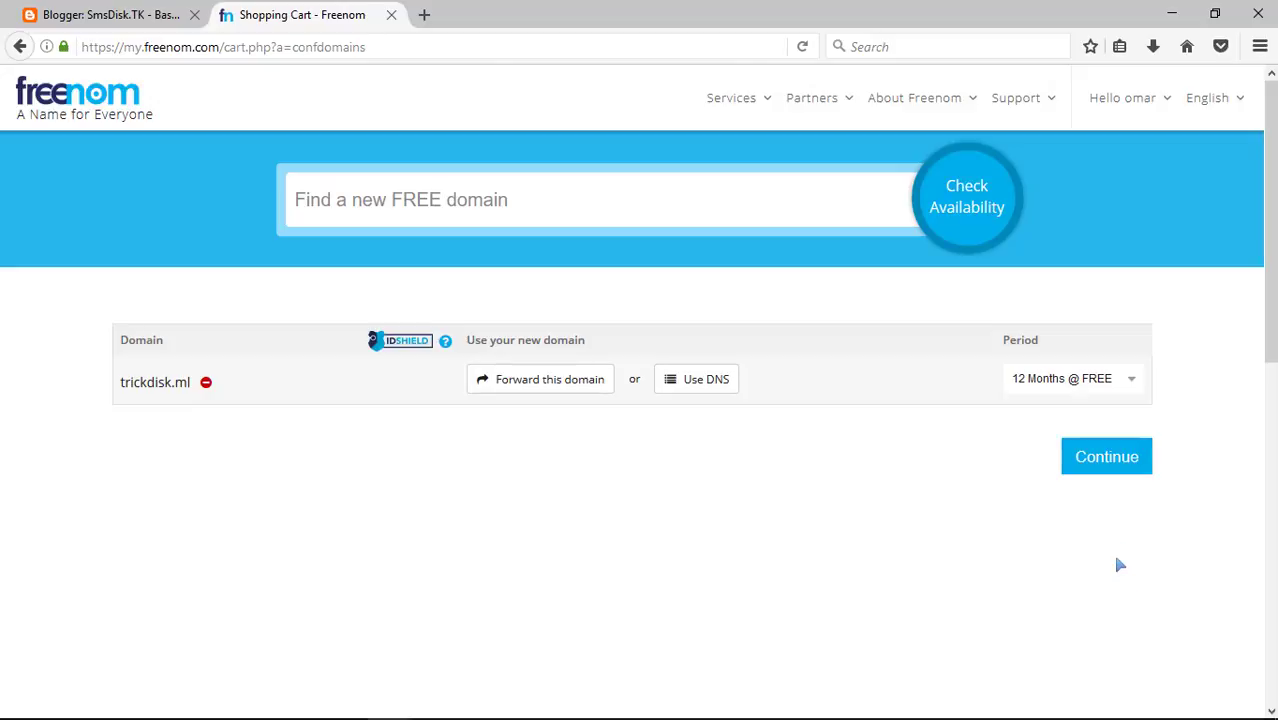
pyautogui.click(1118, 462)
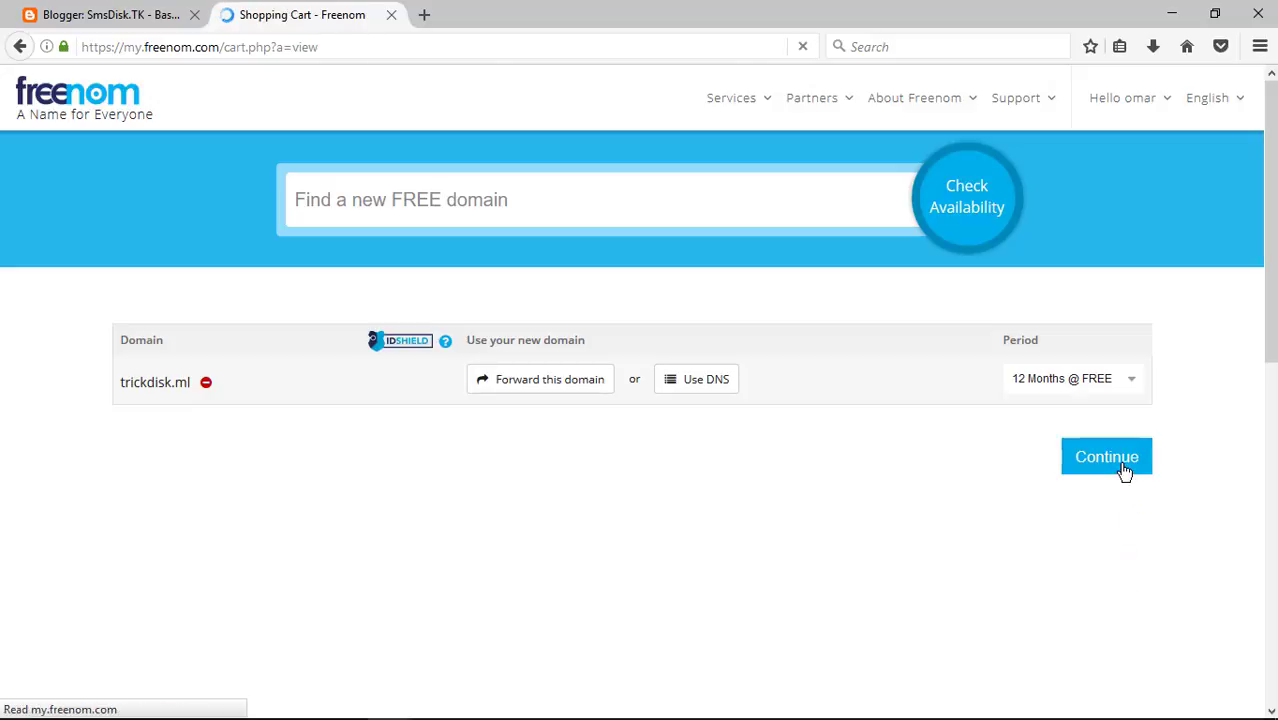
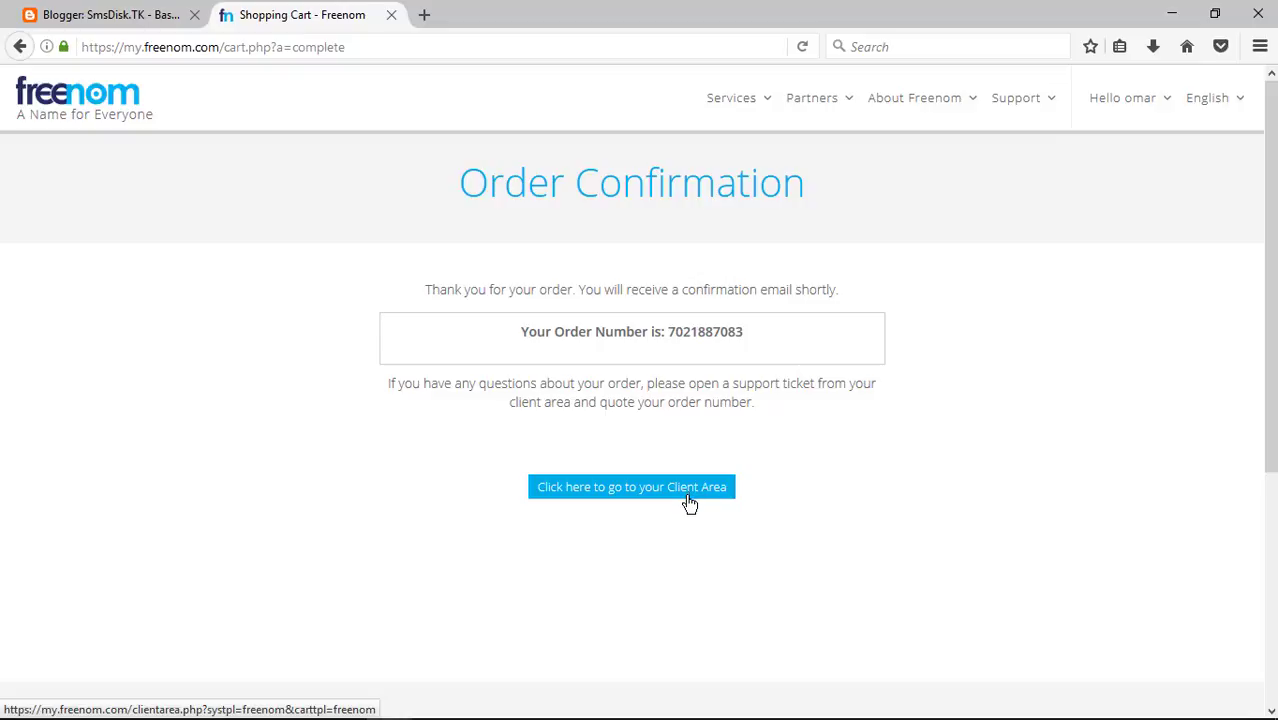
# - Open My Domains from the client area, view trickdisk.ml's management information and return to the domain list
pyautogui.click(690, 500)
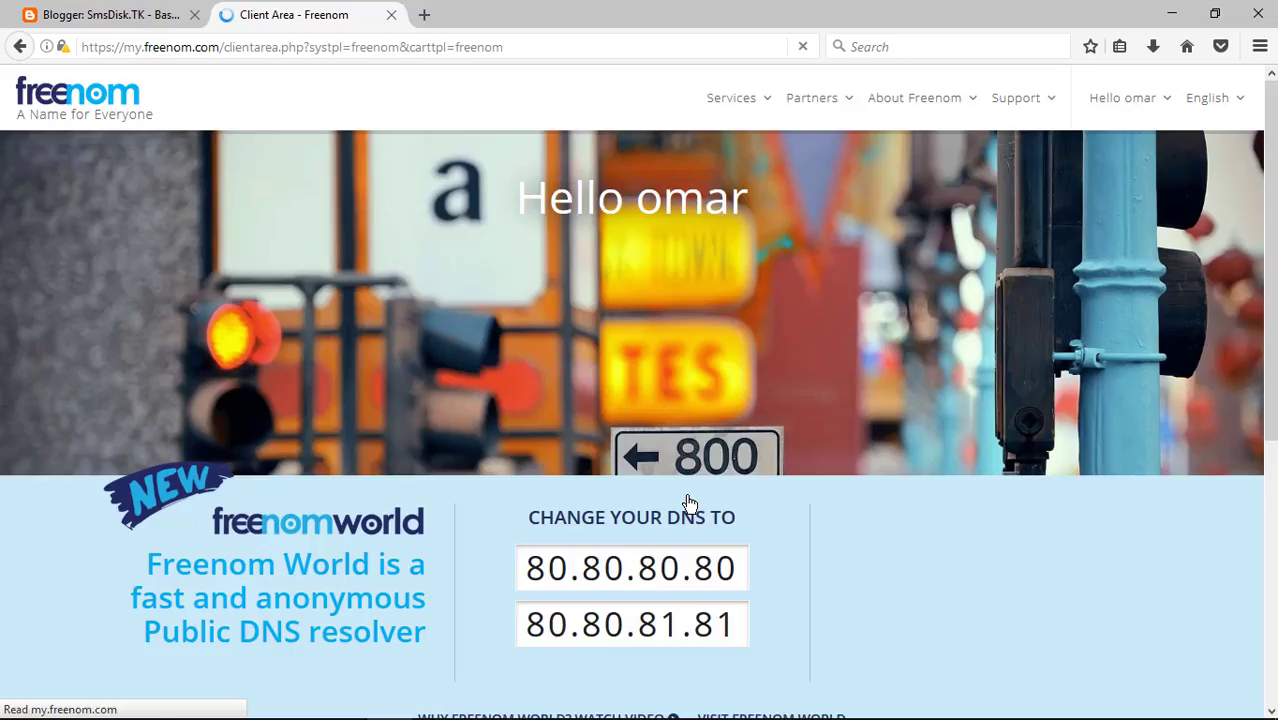
pyautogui.scroll(-5, 281, 536)
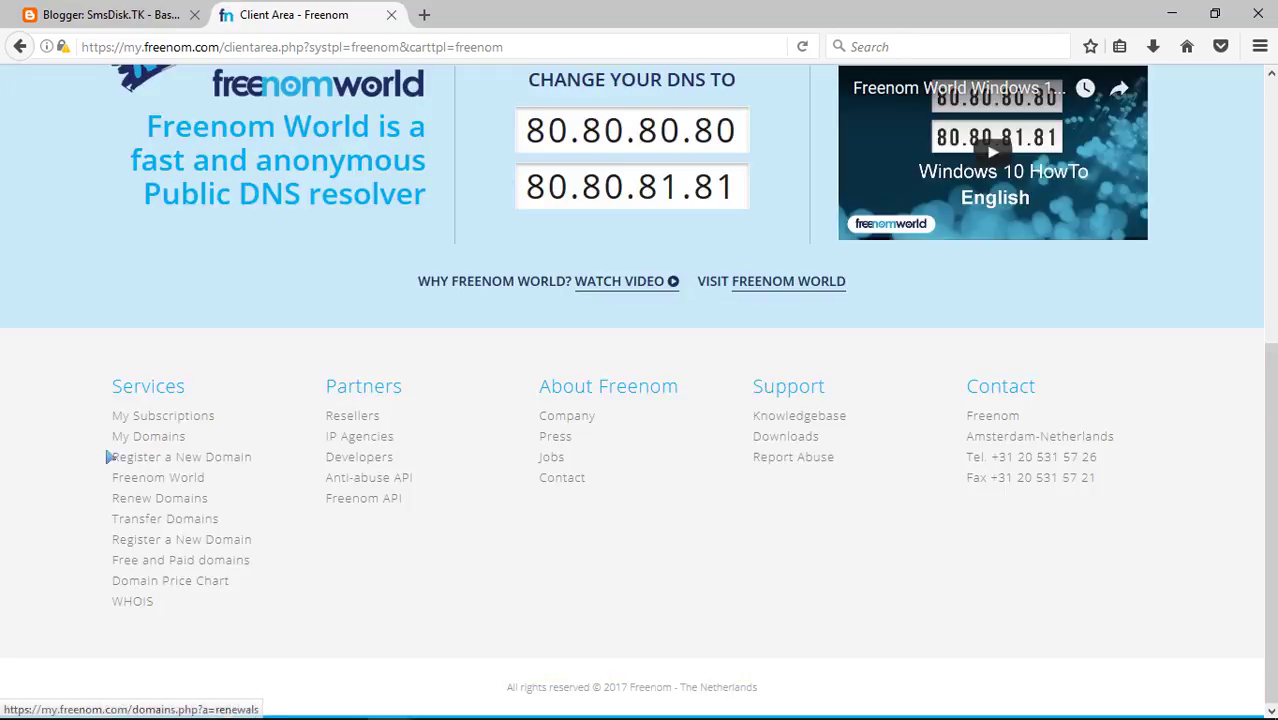
pyautogui.click(148, 436)
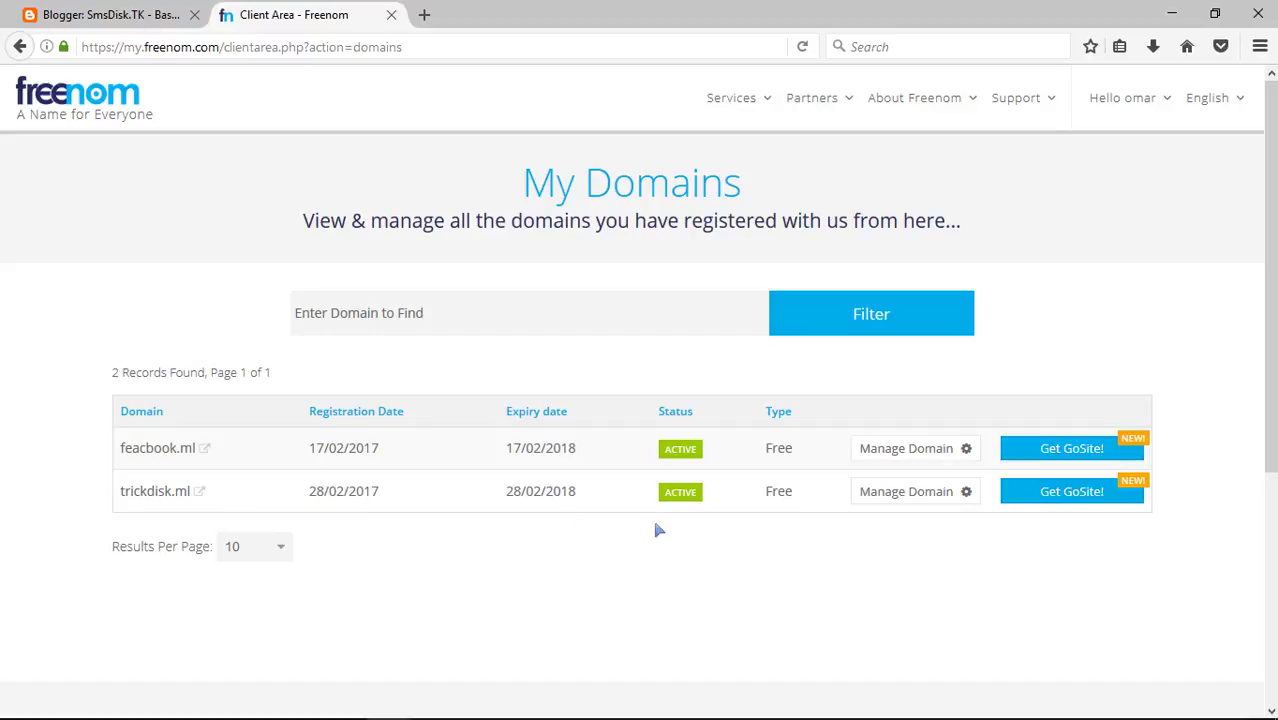
pyautogui.click(914, 491)
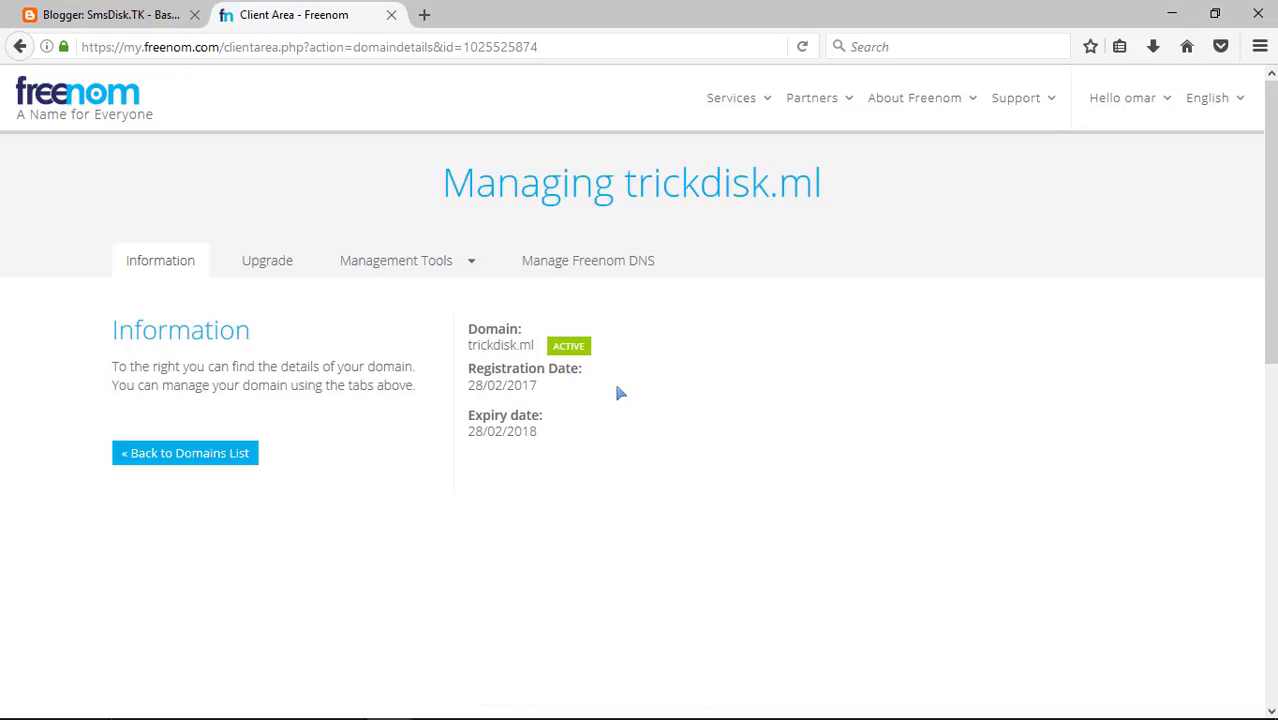
pyautogui.click(17, 46)
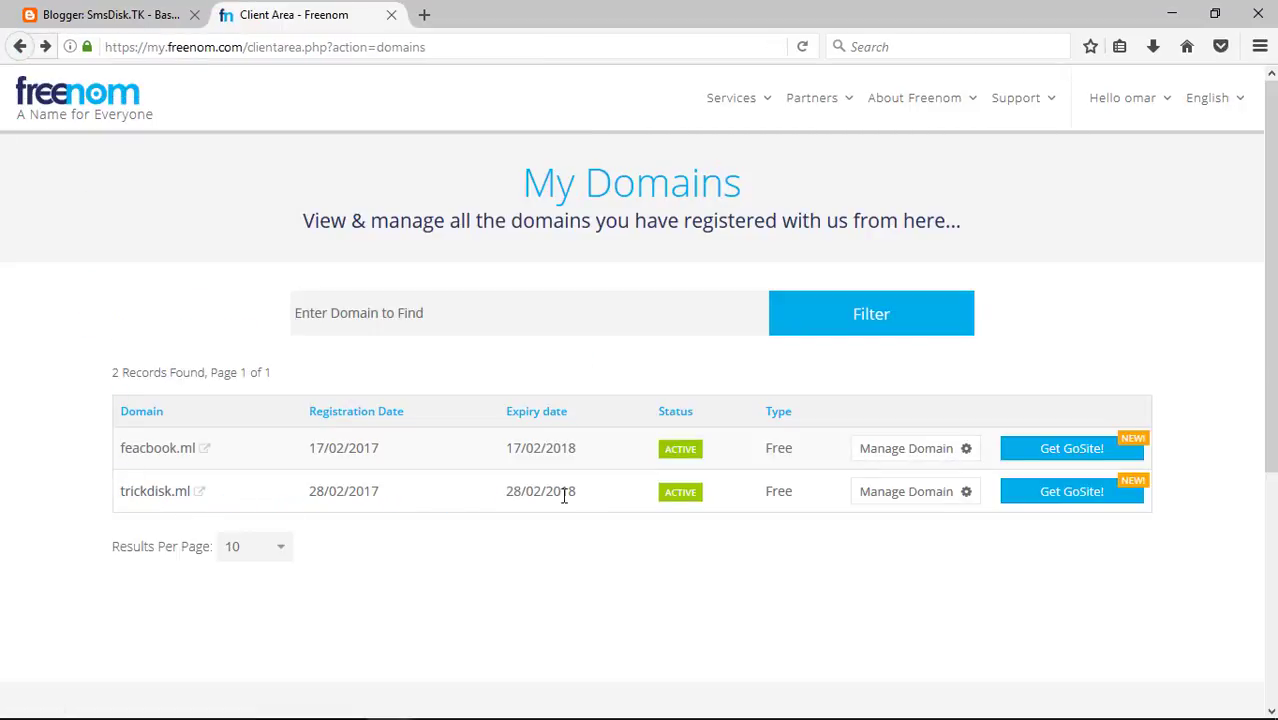
# - Open the Freenom DNS management page for trickdisk.ml from the domain list
pyautogui.click(939, 506)
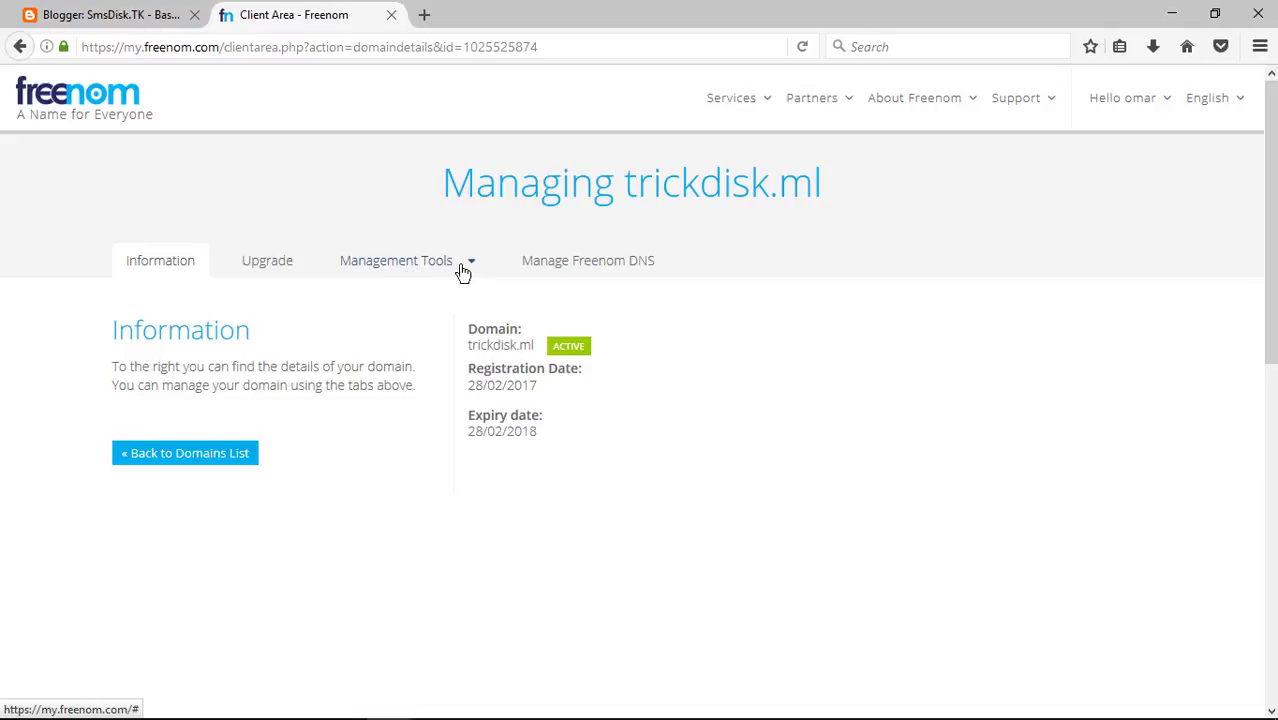
pyautogui.click(564, 264)
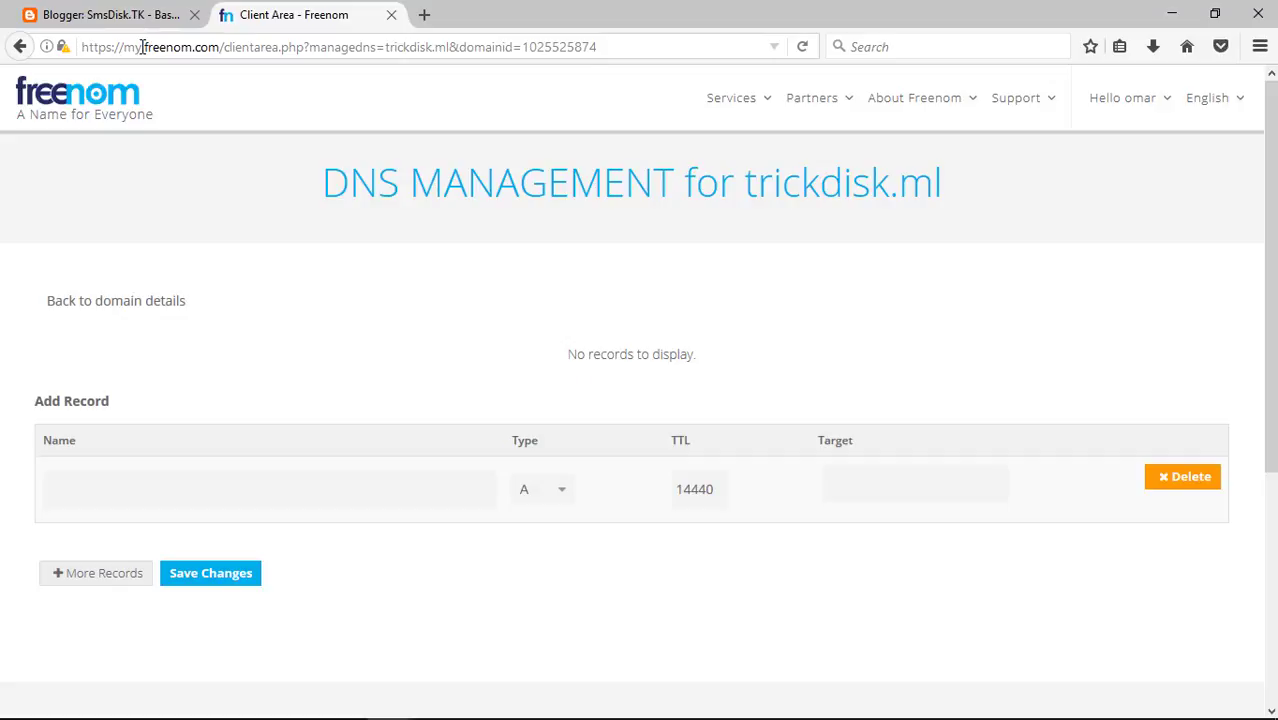
pyautogui.moveTo(142, 47); pyautogui.dragTo(221, 57)
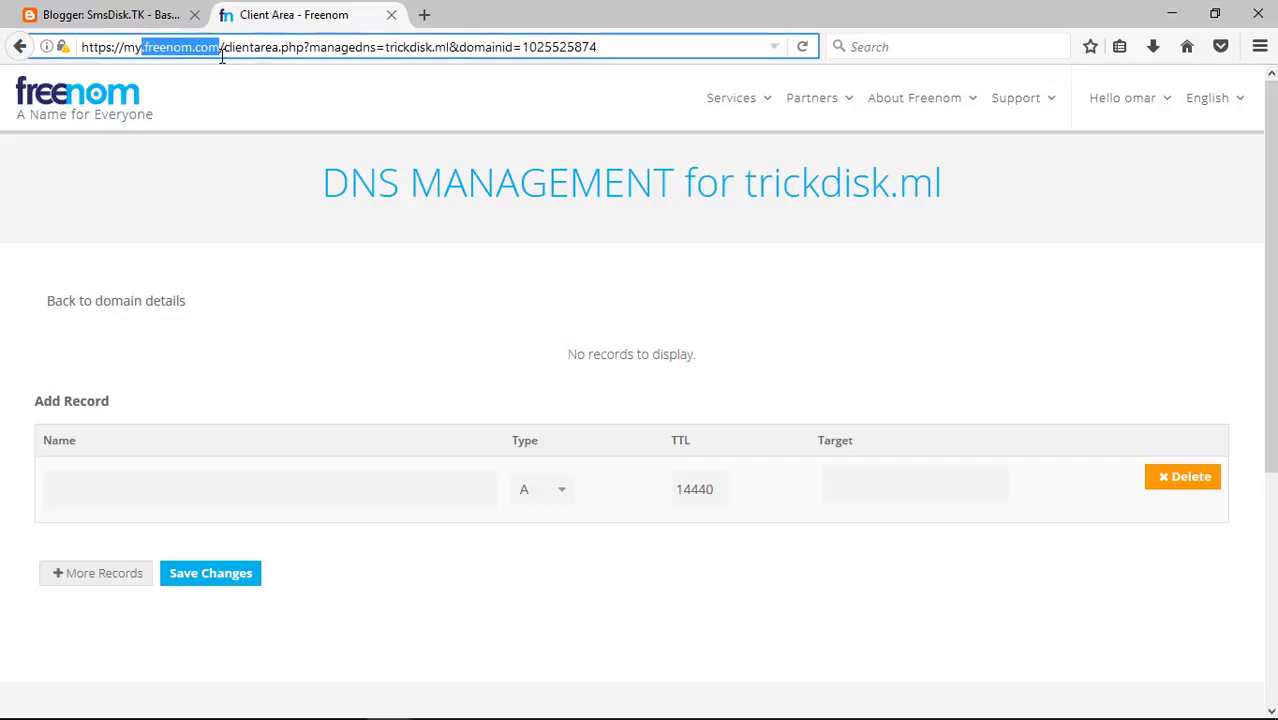
pyautogui.click(319, 108)
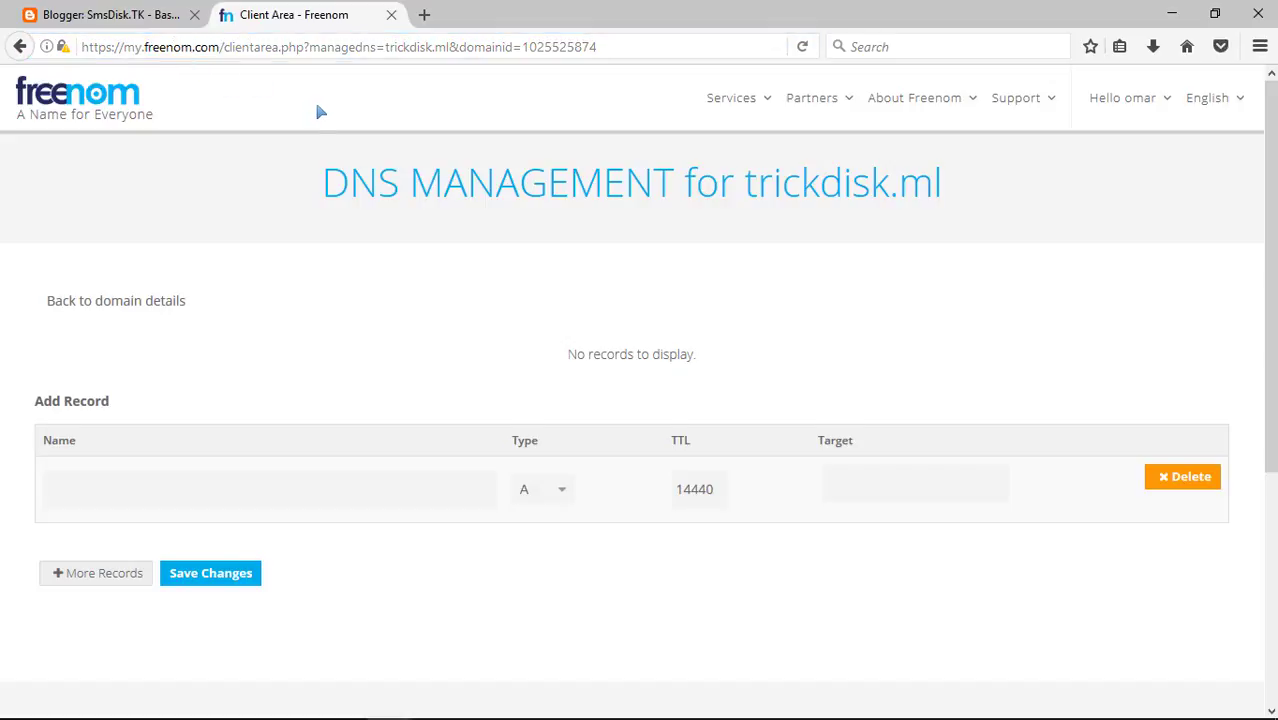
pyautogui.scroll(-5, 316, 99)
pyautogui.scroll(5, 319, 108)
# - Switch to the Blogger settings and copy the host name www of the first required CNAME
pyautogui.click(95, 16)
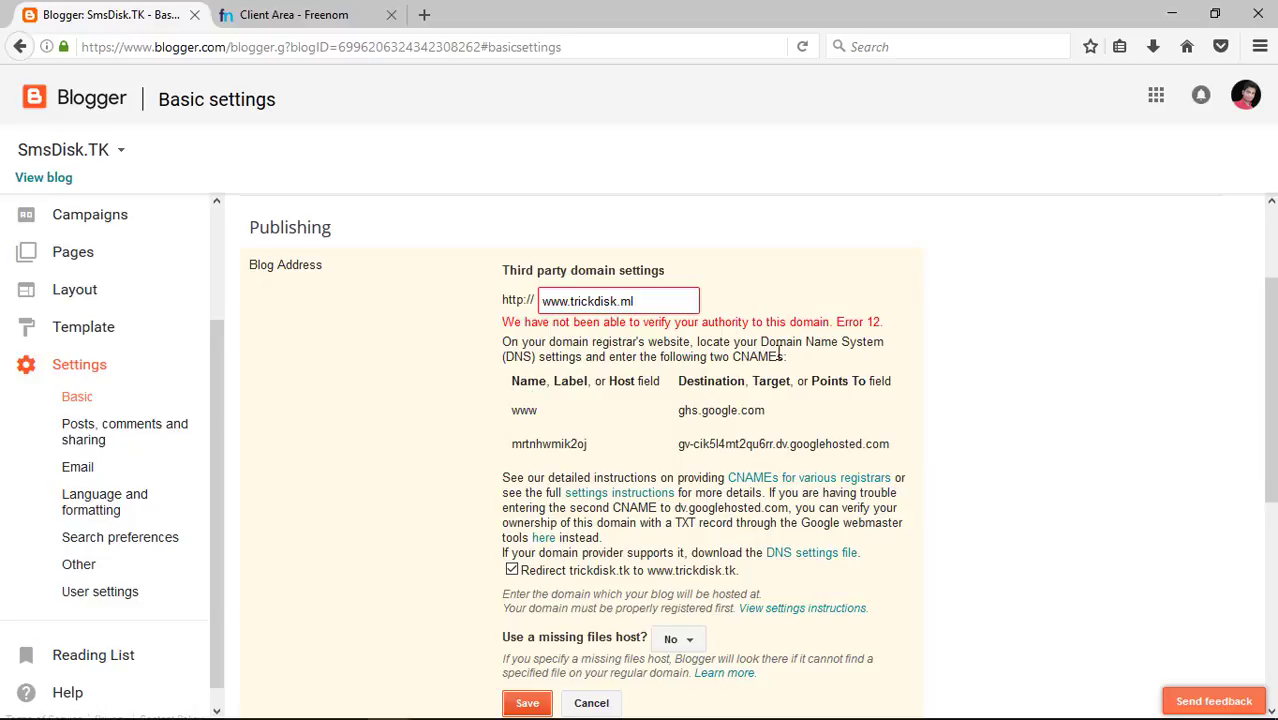
pyautogui.scroll(-5, 641, 408)
pyautogui.scroll(6, 625, 529)
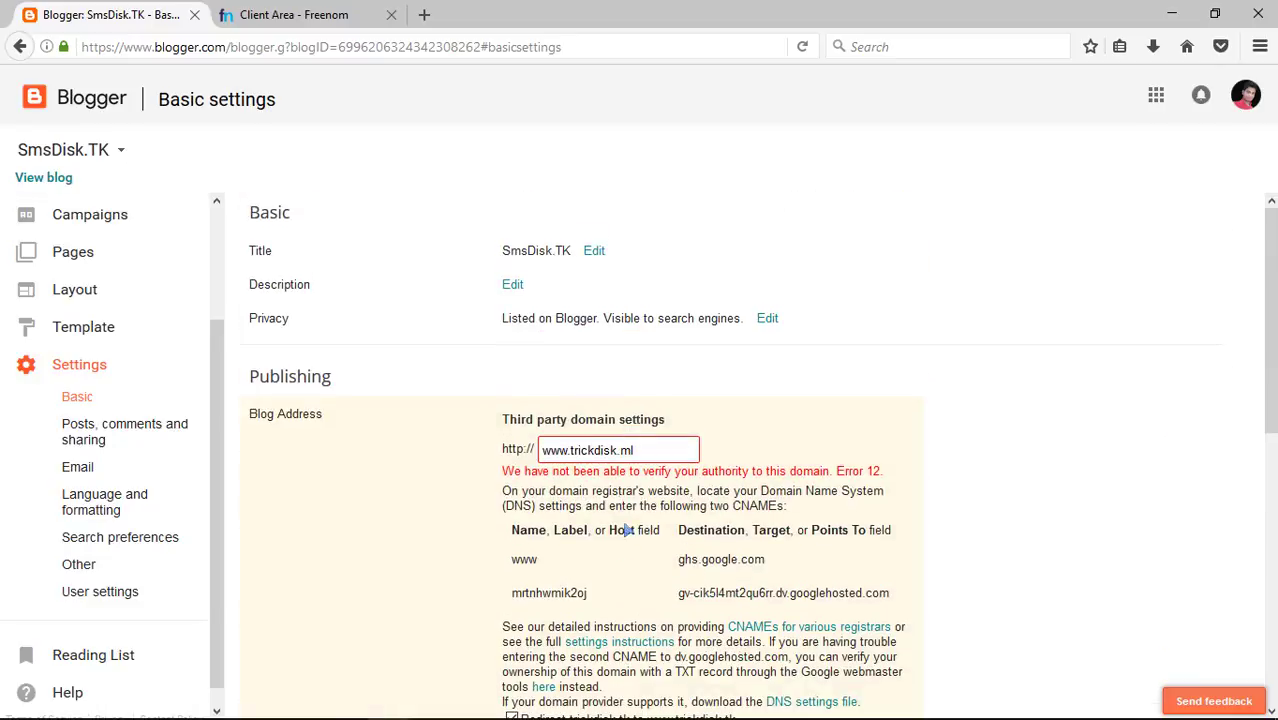
pyautogui.moveTo(513, 561); pyautogui.dragTo(538, 564)
pyautogui.rightClick(538, 563)
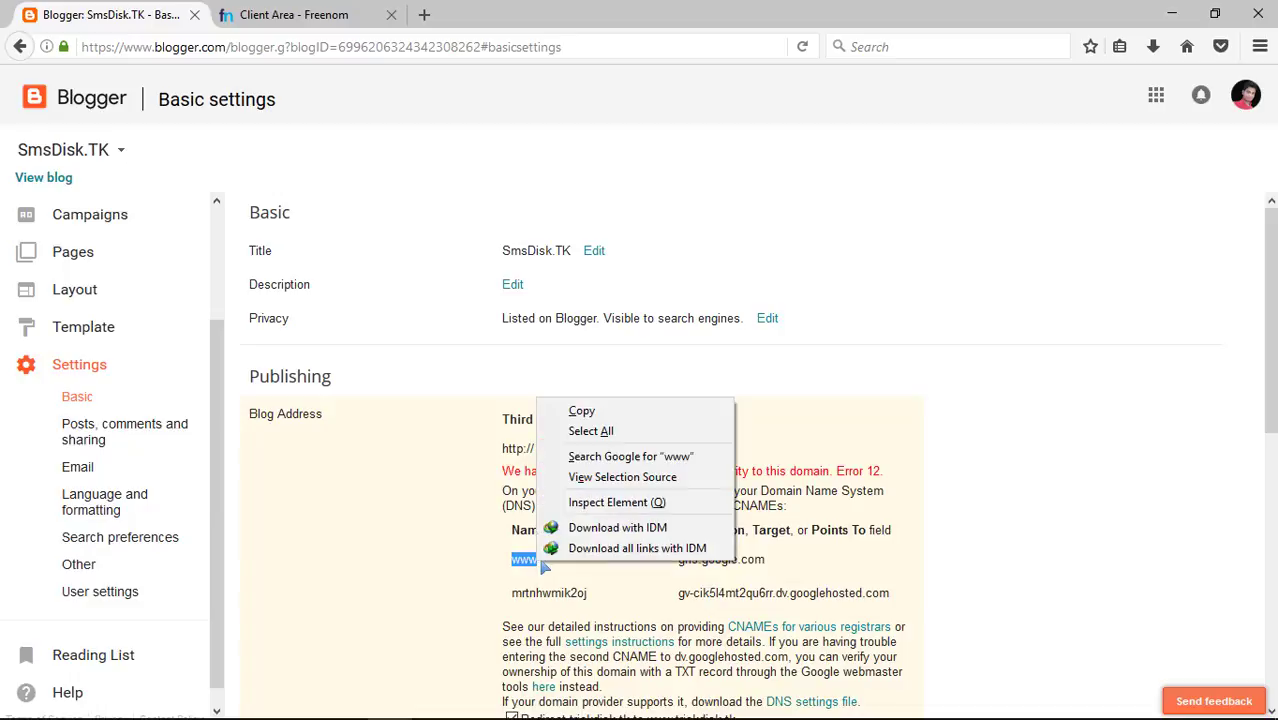
pyautogui.click(578, 411)
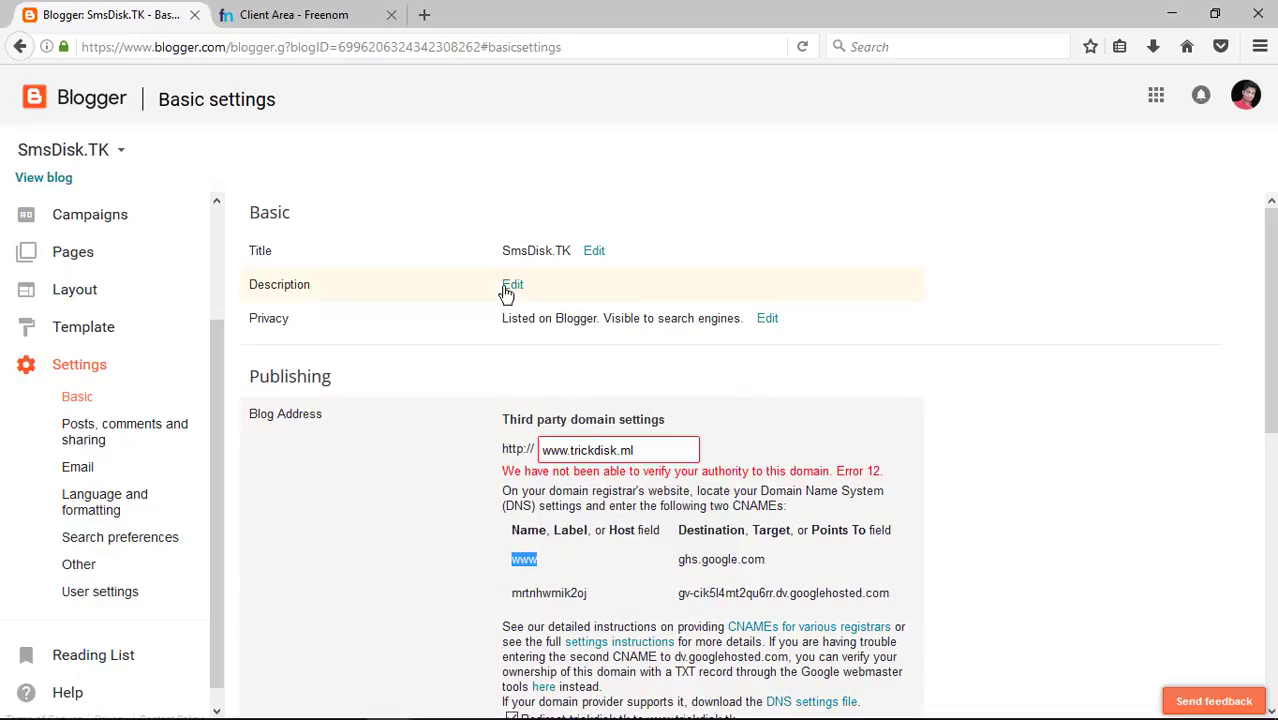
# - Back in Freenom's DNS management, set the new record's type to CNAME and its TTL to 300
pyautogui.click(250, 15)
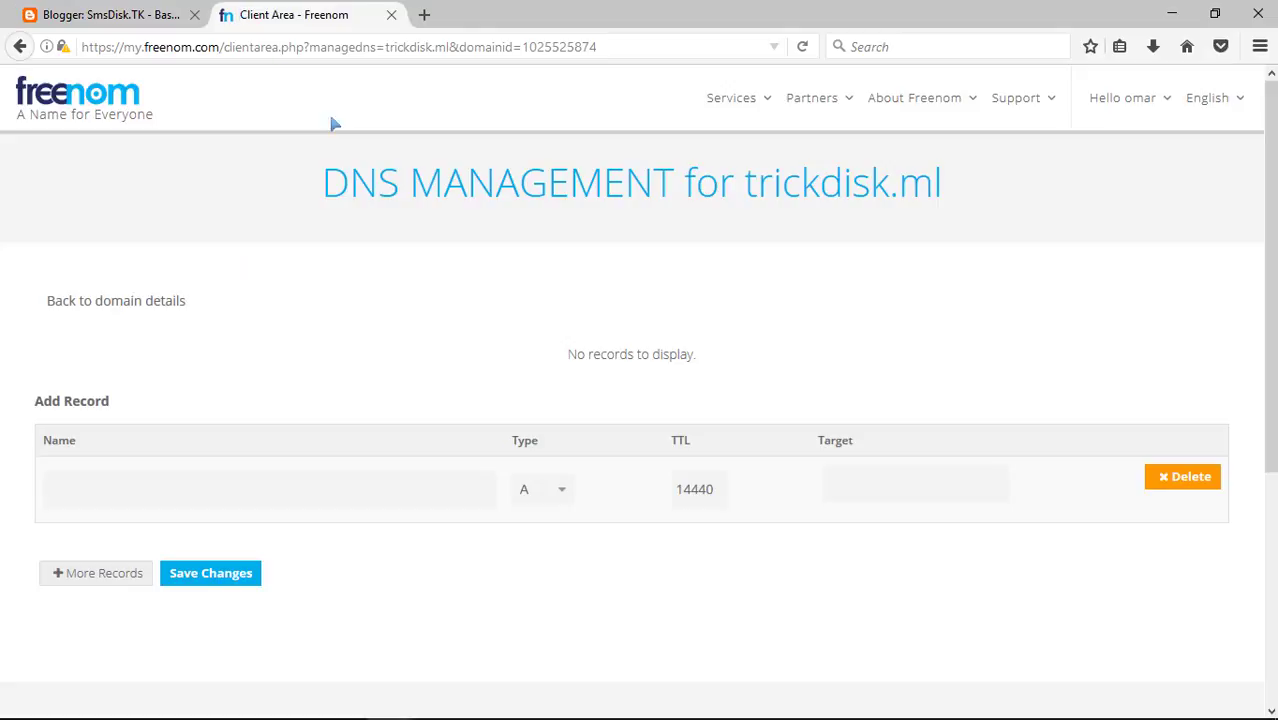
pyautogui.click(562, 493)
pyautogui.click(545, 551)
pyautogui.write('300')
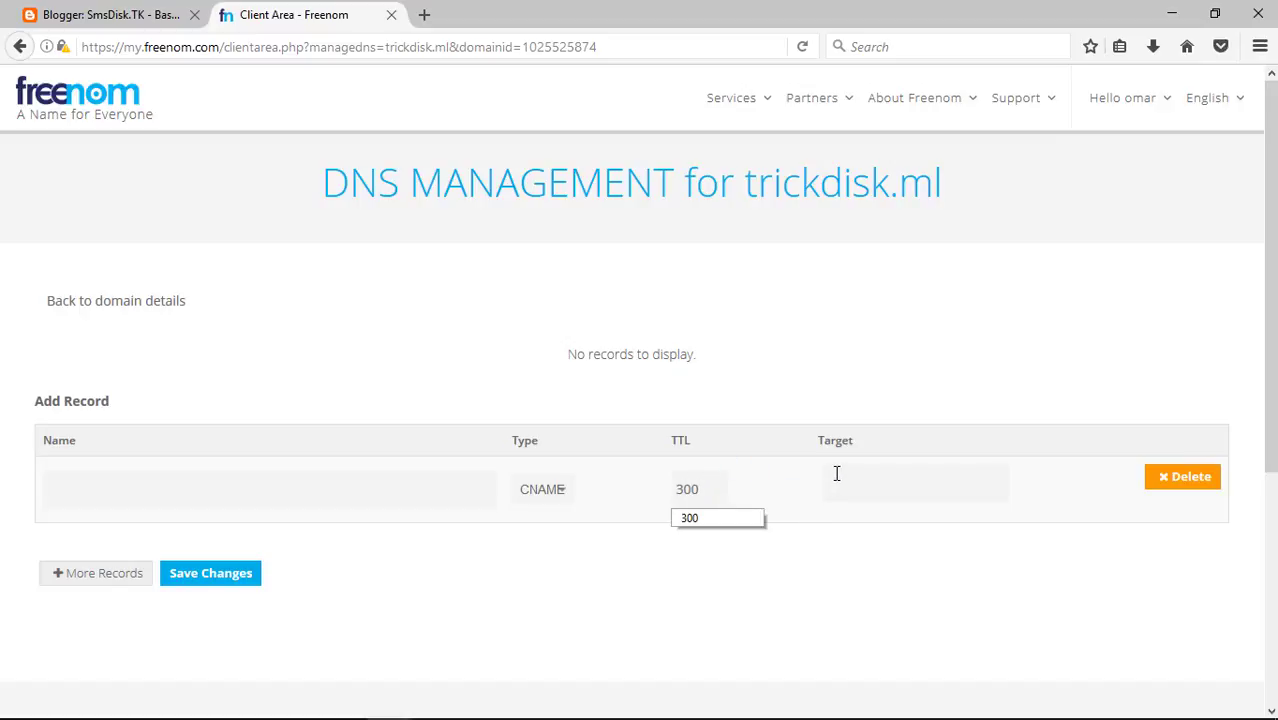
pyautogui.rightClick(836, 474)
pyautogui.click(890, 292)
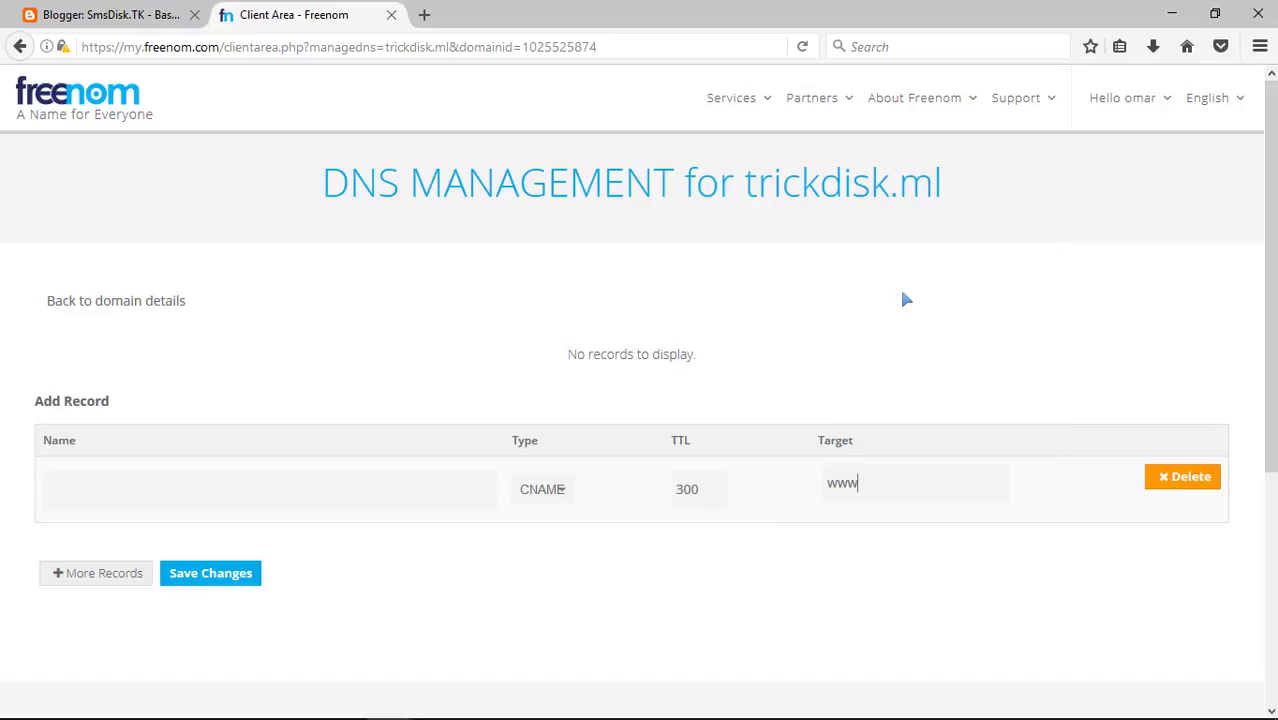
pyautogui.press('BackSpace')
pyautogui.press('BackSpace')
pyautogui.press('BackSpace')
# - Paste www as the name of the new CNAME record
pyautogui.click(120, 487)
pyautogui.rightClick(120, 487)
pyautogui.click(142, 300)
pyautogui.click(44, 489)
# - Copy the destination ghs.google.com from Blogger into the www record's target in Freenom and save the new record
pyautogui.click(110, 14)
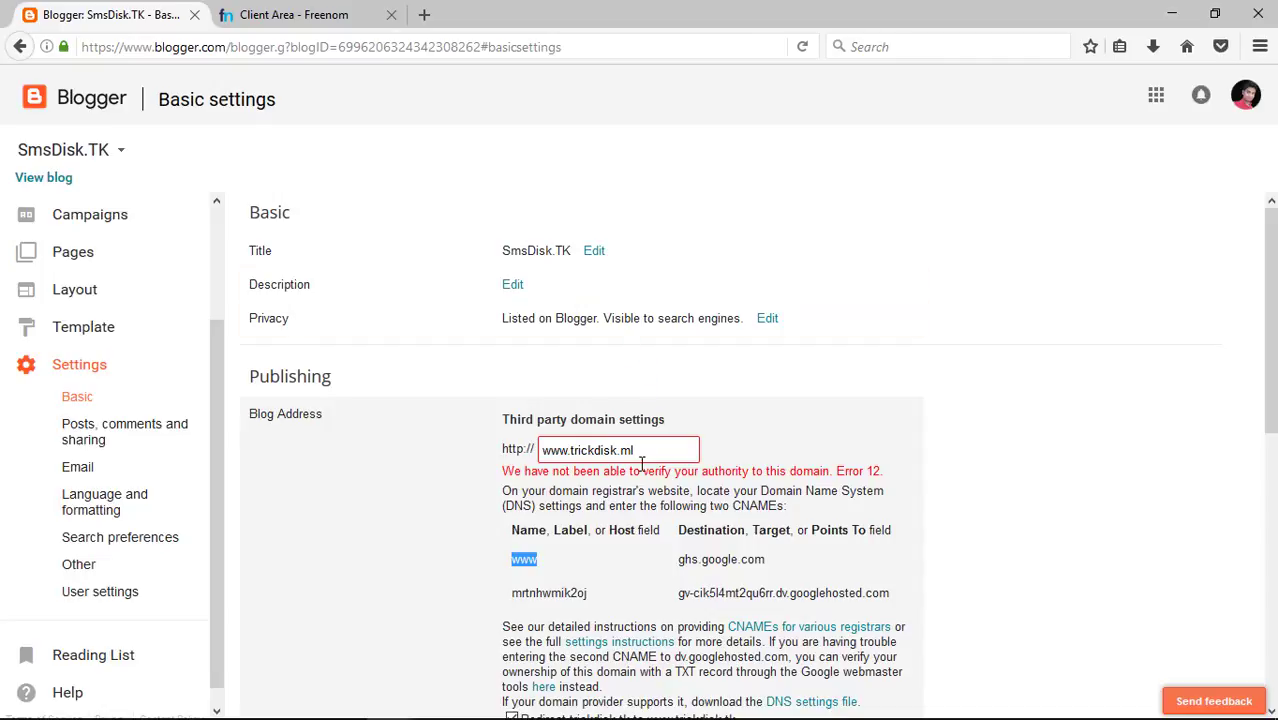
pyautogui.moveTo(680, 560); pyautogui.dragTo(765, 560)
pyautogui.rightClick(765, 560)
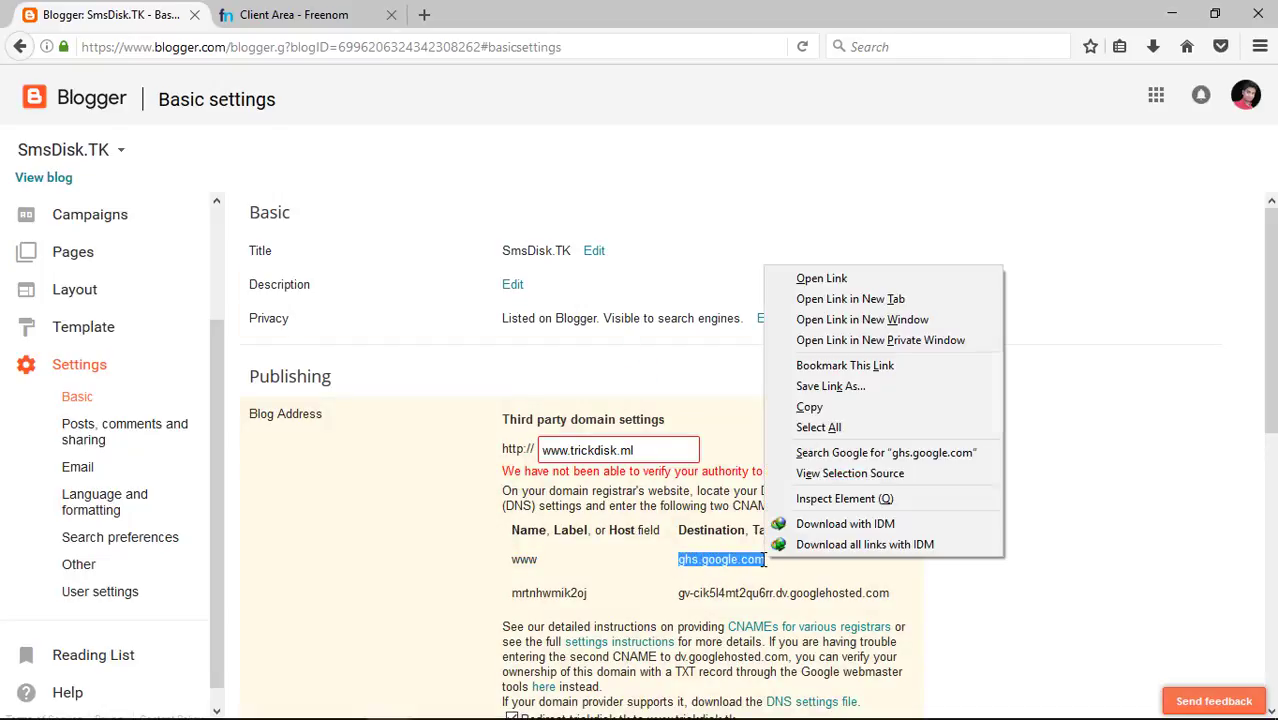
pyautogui.click(800, 405)
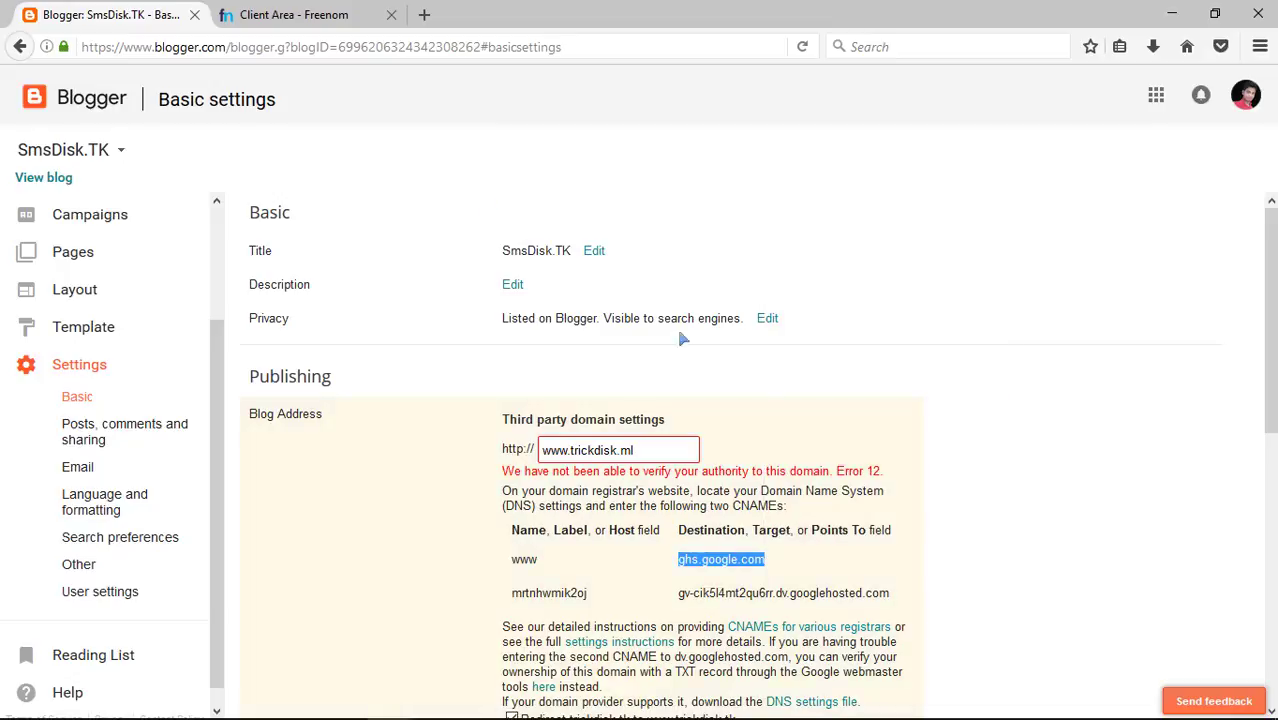
pyautogui.click(293, 14)
pyautogui.click(840, 490)
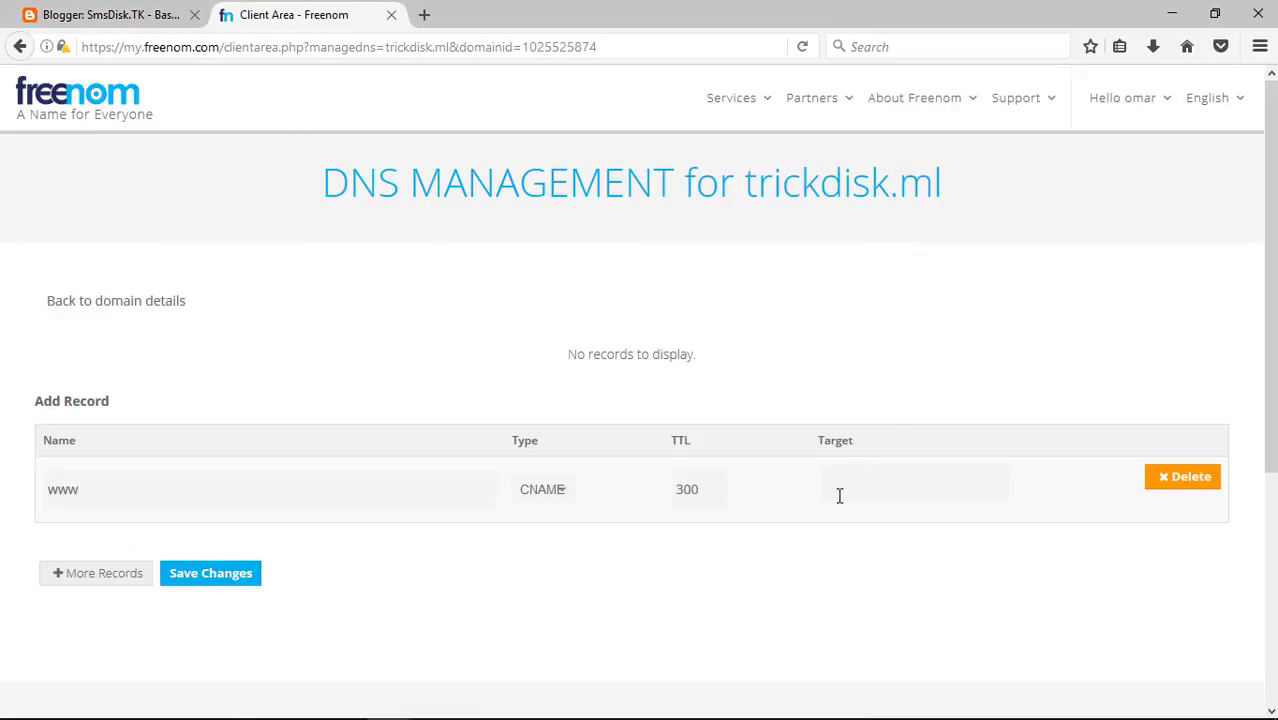
pyautogui.rightClick(840, 492)
pyautogui.click(906, 322)
pyautogui.click(248, 584)
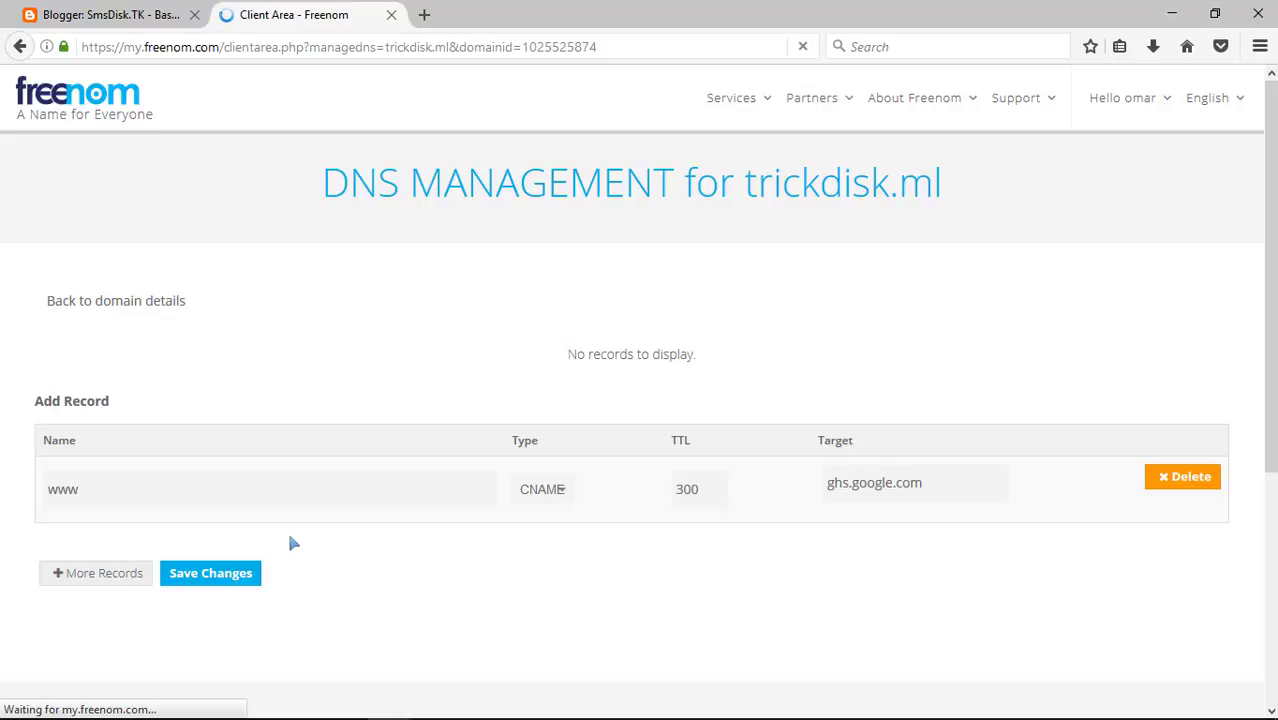
pyautogui.scroll(-5, 294, 520)
pyautogui.scroll(8, 294, 514)
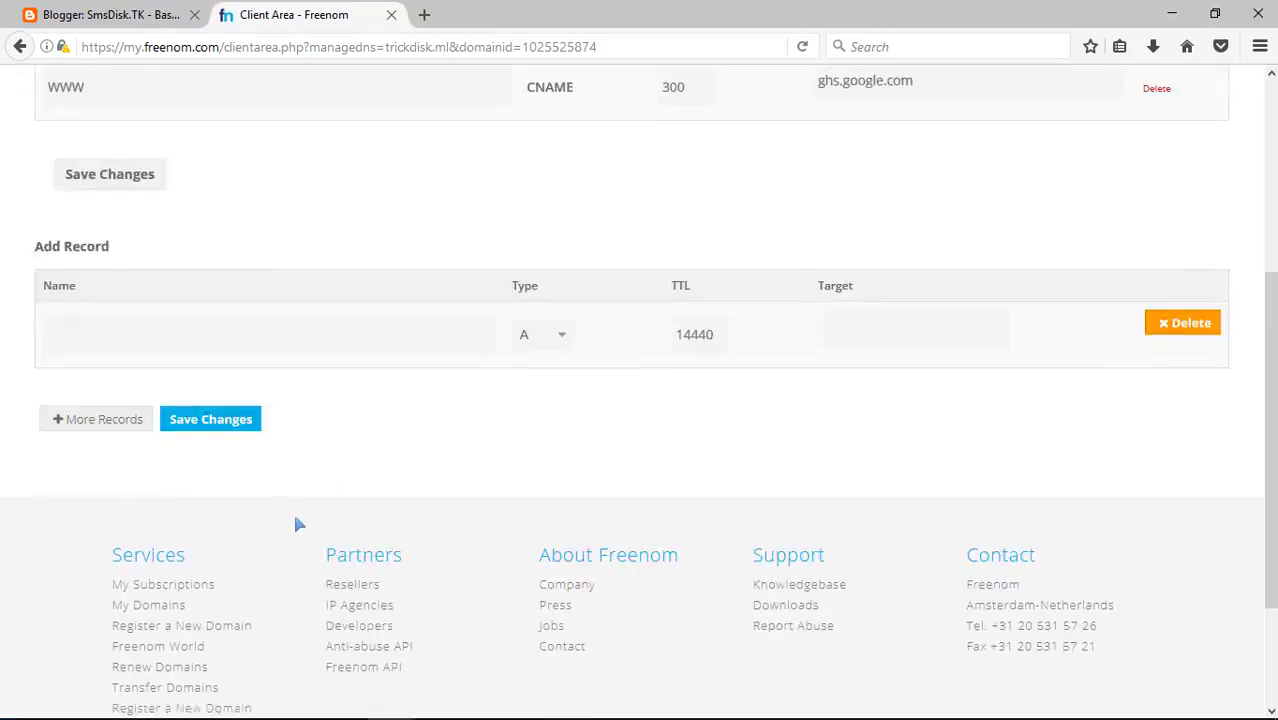
# - Try adding two extra blank record rows and deleting the last of them
pyautogui.scroll(-4, 1263, 336)
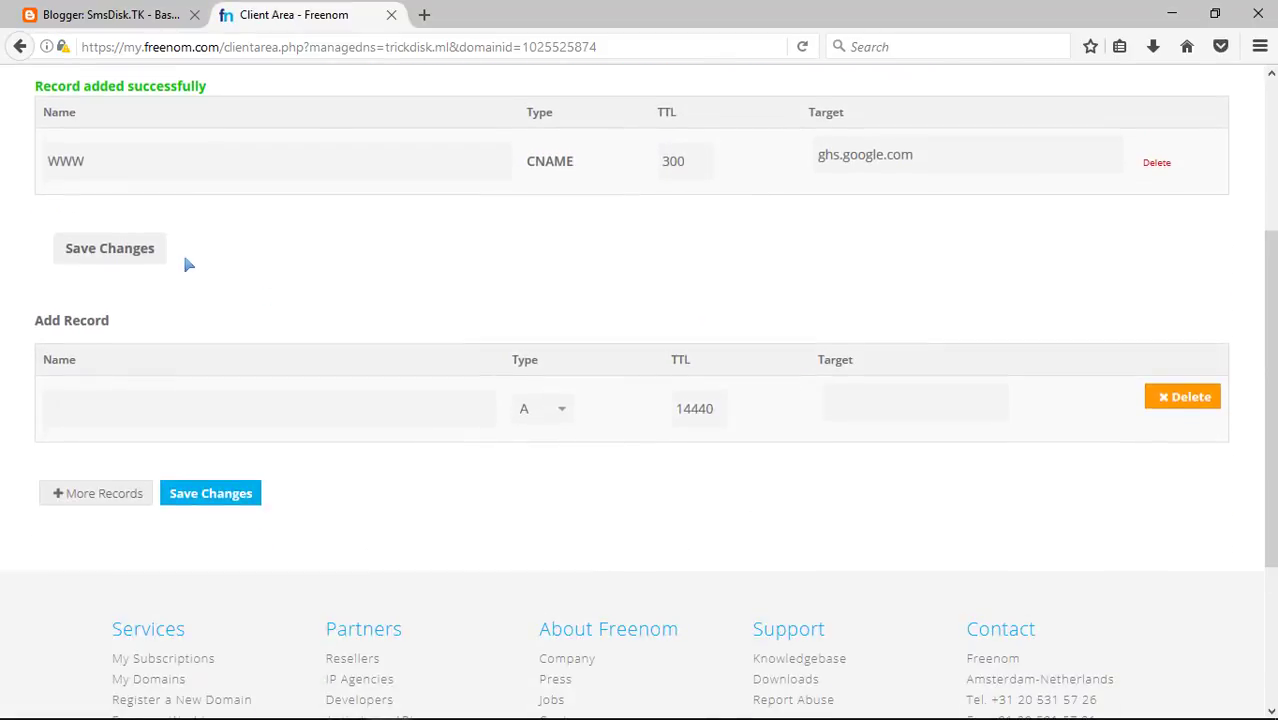
pyautogui.click(133, 497)
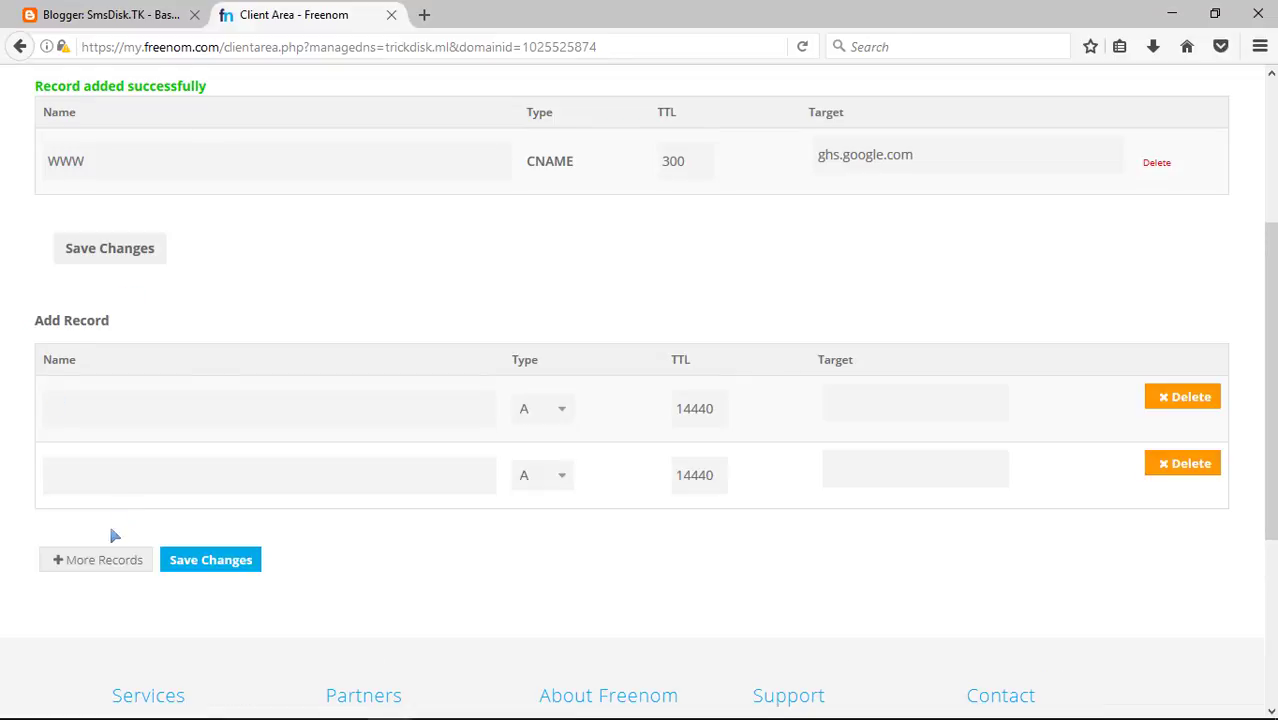
pyautogui.click(108, 559)
pyautogui.scroll(-2, 322, 354)
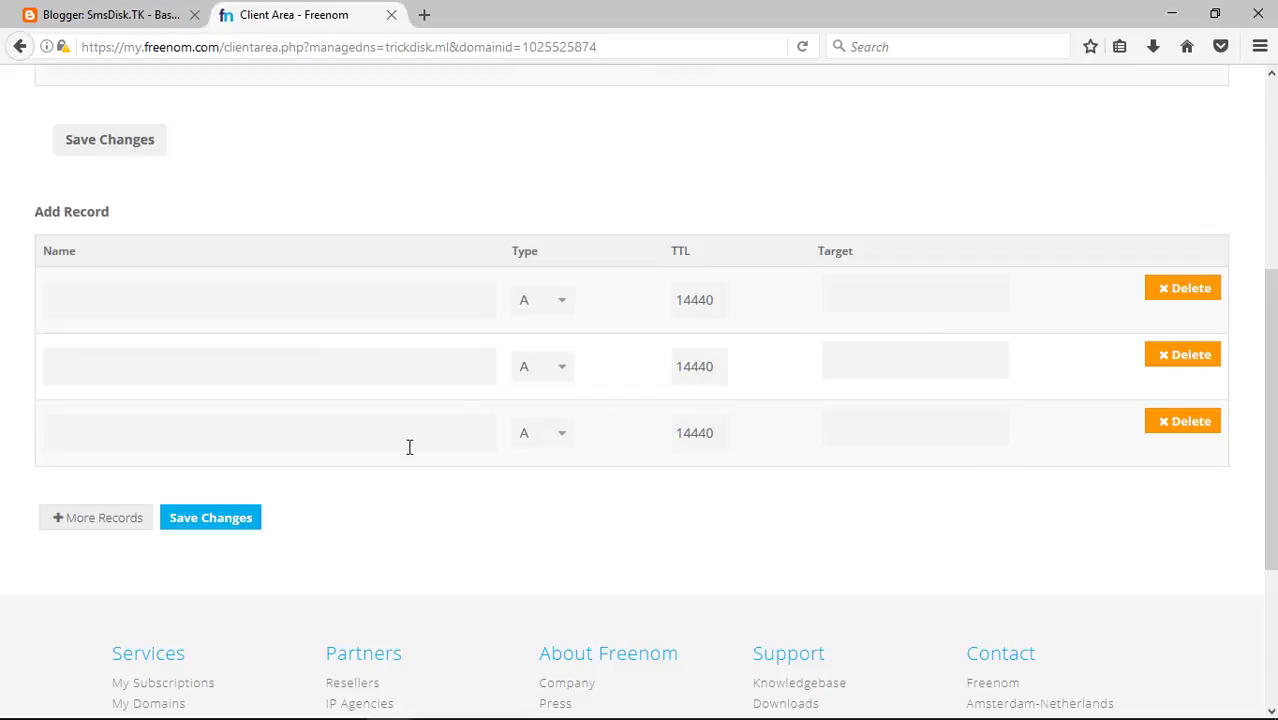
pyautogui.click(1183, 426)
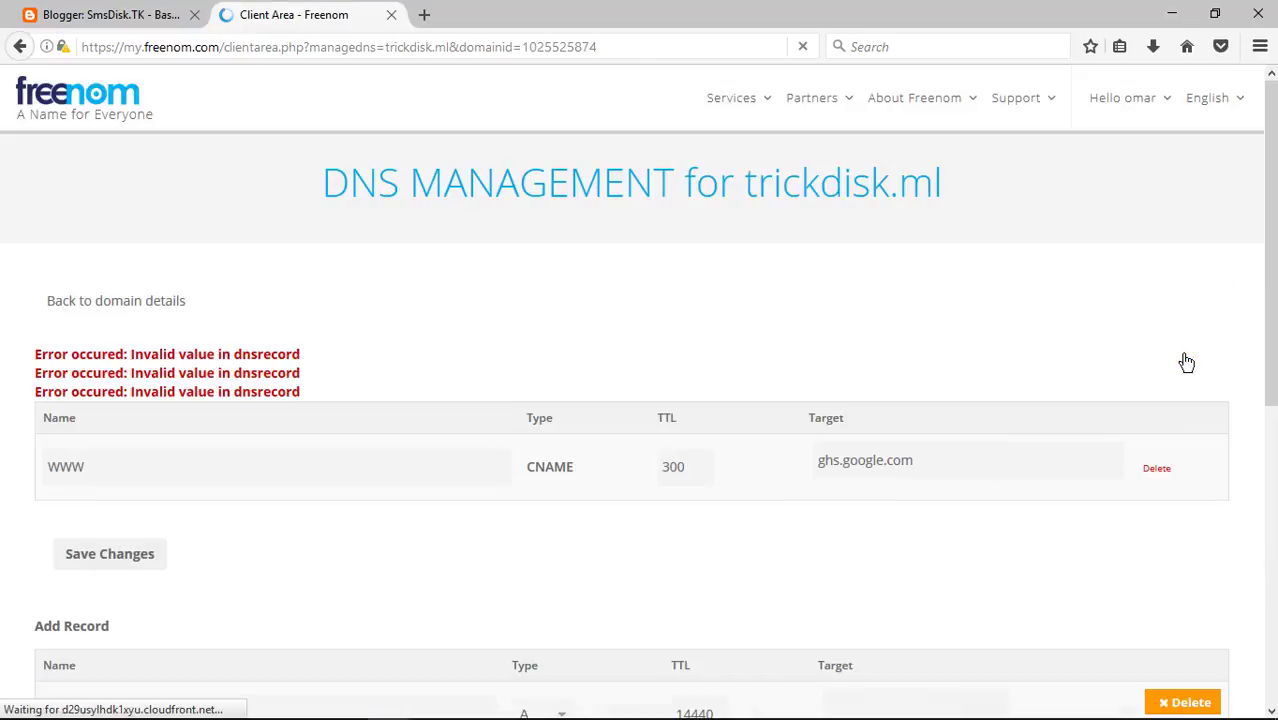
# - Examine the DNS management page's messages, the saved WWW record and the form for adding records
pyautogui.scroll(-5, 1185, 399)
pyautogui.scroll(5, 1188, 410)
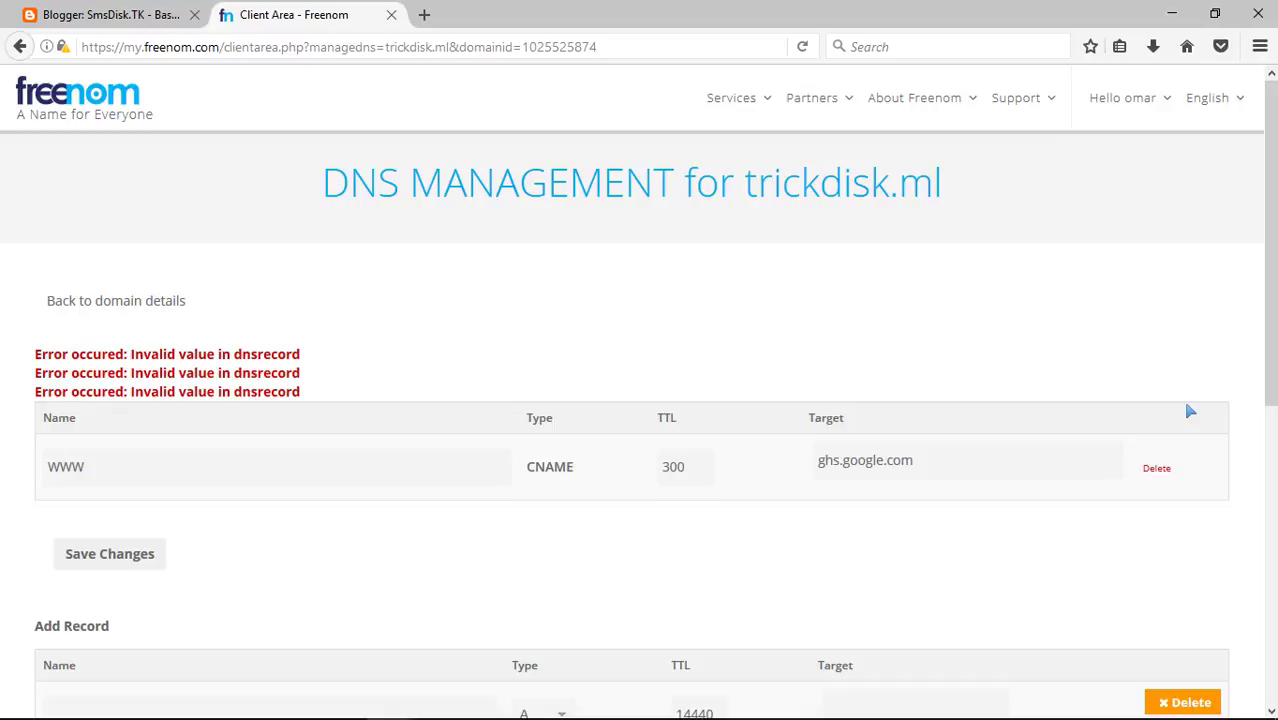
pyautogui.scroll(-5, 1189, 410)
pyautogui.scroll(5, 1189, 410)
pyautogui.scroll(-5, 1189, 410)
pyautogui.scroll(5, 1189, 410)
pyautogui.scroll(-5, 1189, 410)
pyautogui.scroll(3, 1189, 408)
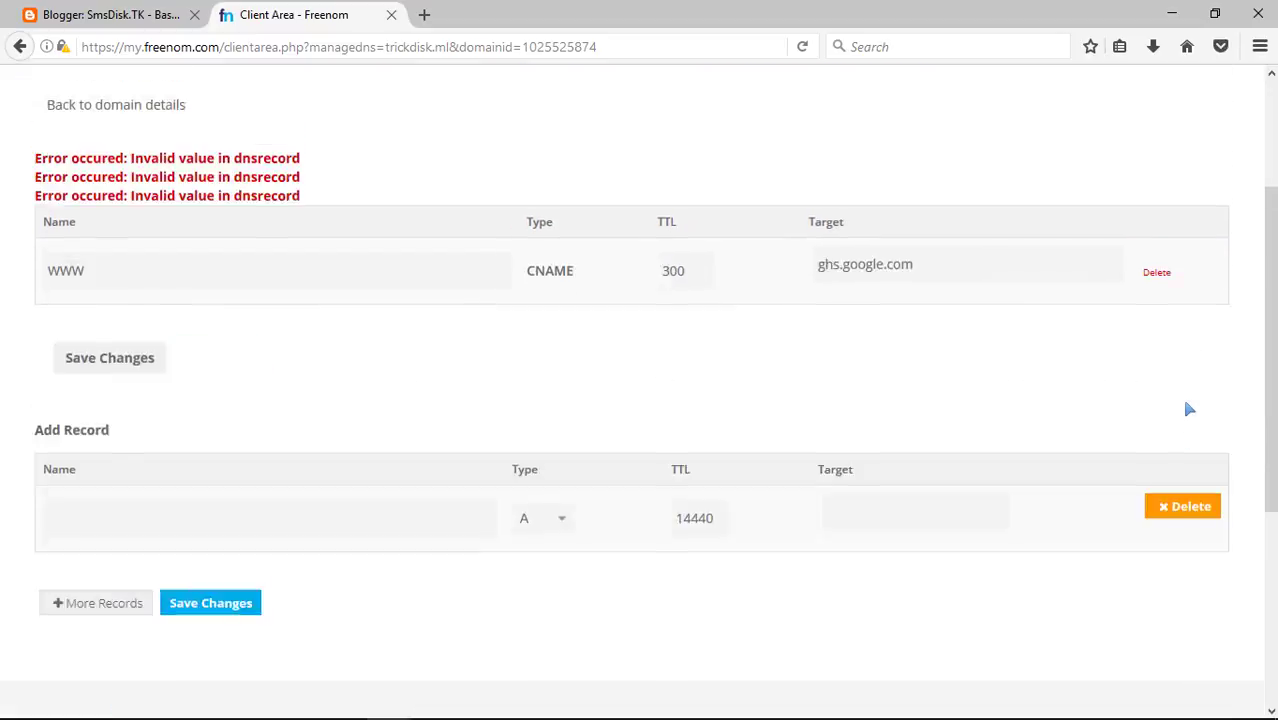
pyautogui.scroll(-3, 1188, 405)
pyautogui.scroll(-1, 1186, 400)
pyautogui.scroll(3, 1027, 331)
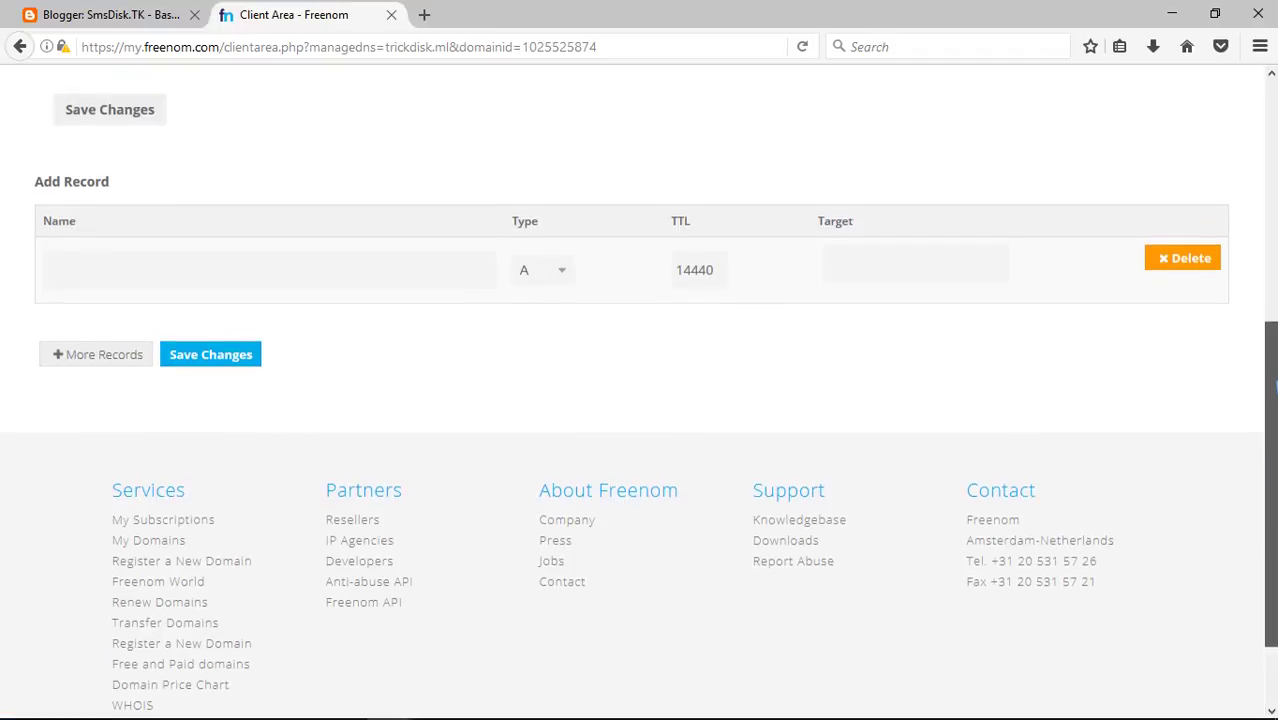
pyautogui.scroll(2, 640, 400)
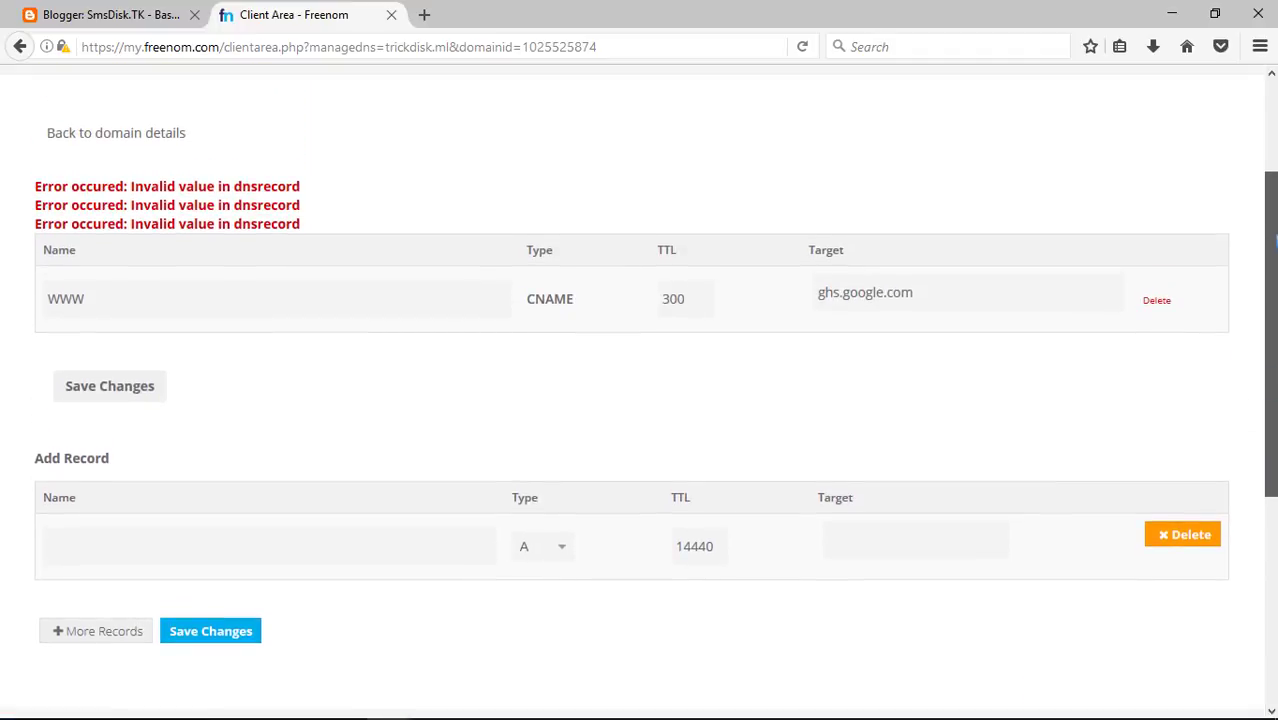
pyautogui.scroll(-2, 1274, 244)
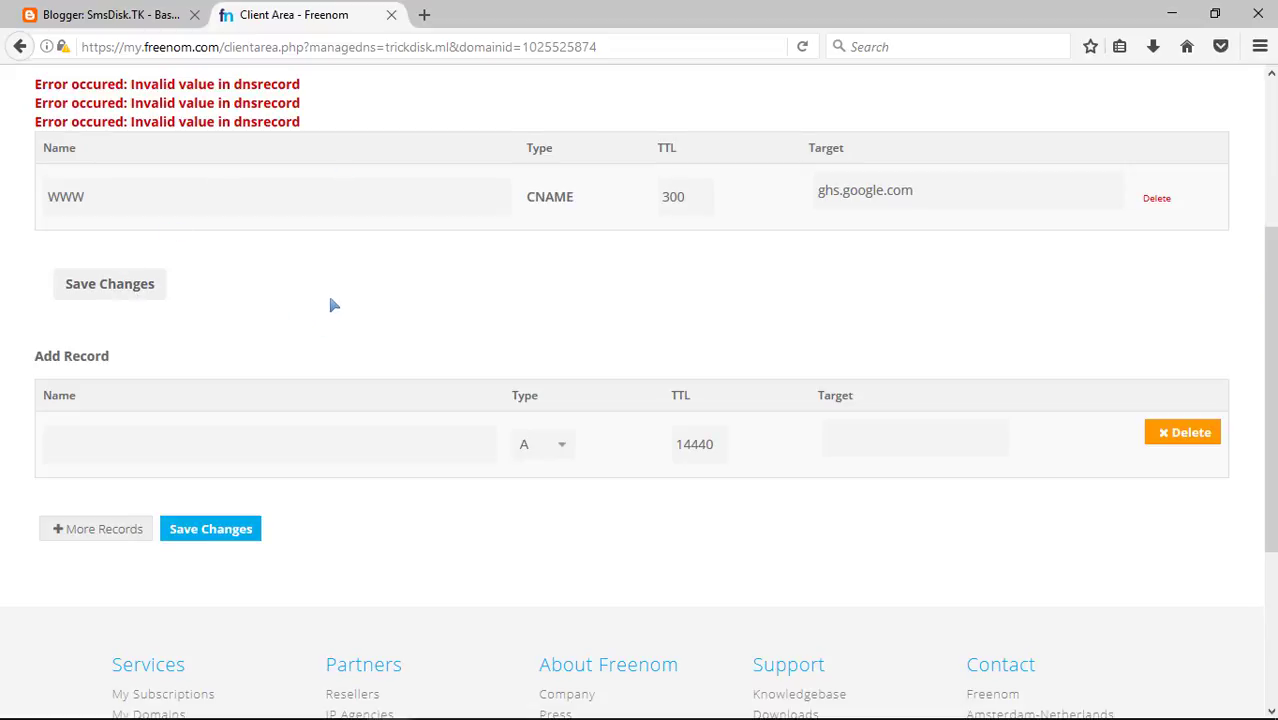
# - Save the existing WWW record's settings again and return to the form for adding records
pyautogui.click(162, 287)
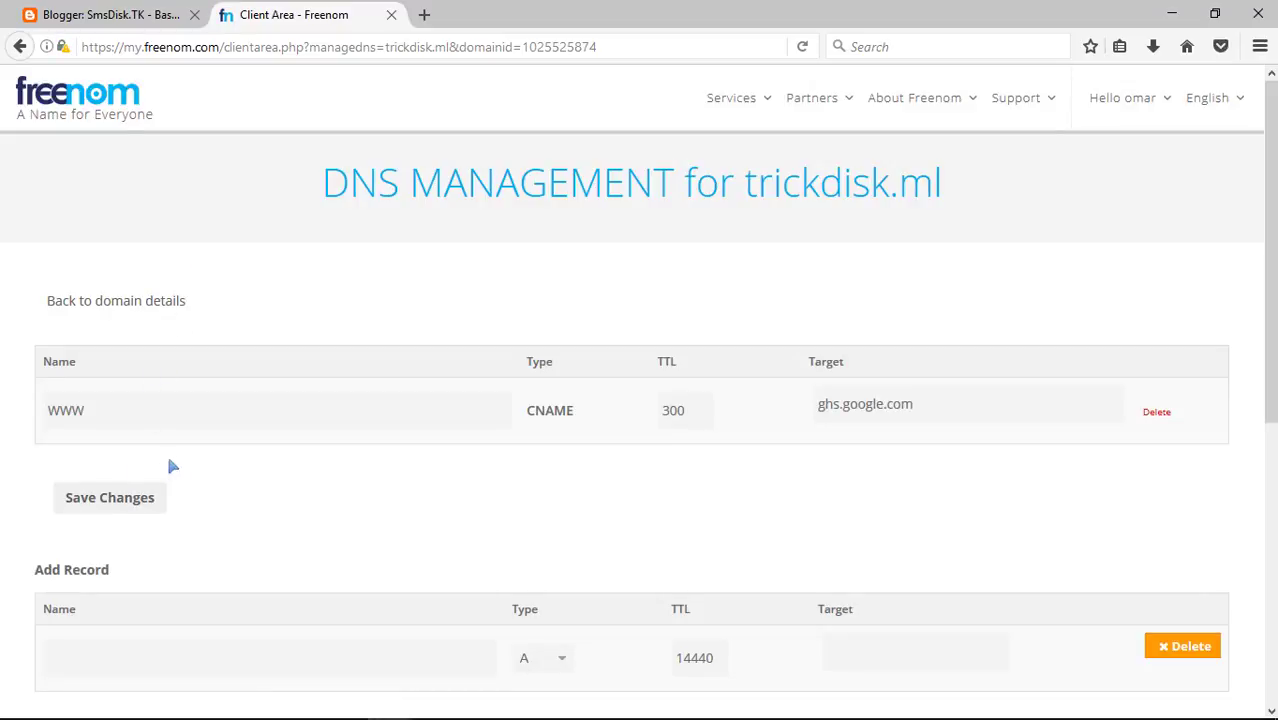
pyautogui.scroll(-3, 190, 450)
pyautogui.scroll(3, 210, 453)
pyautogui.scroll(-5, 405, 102)
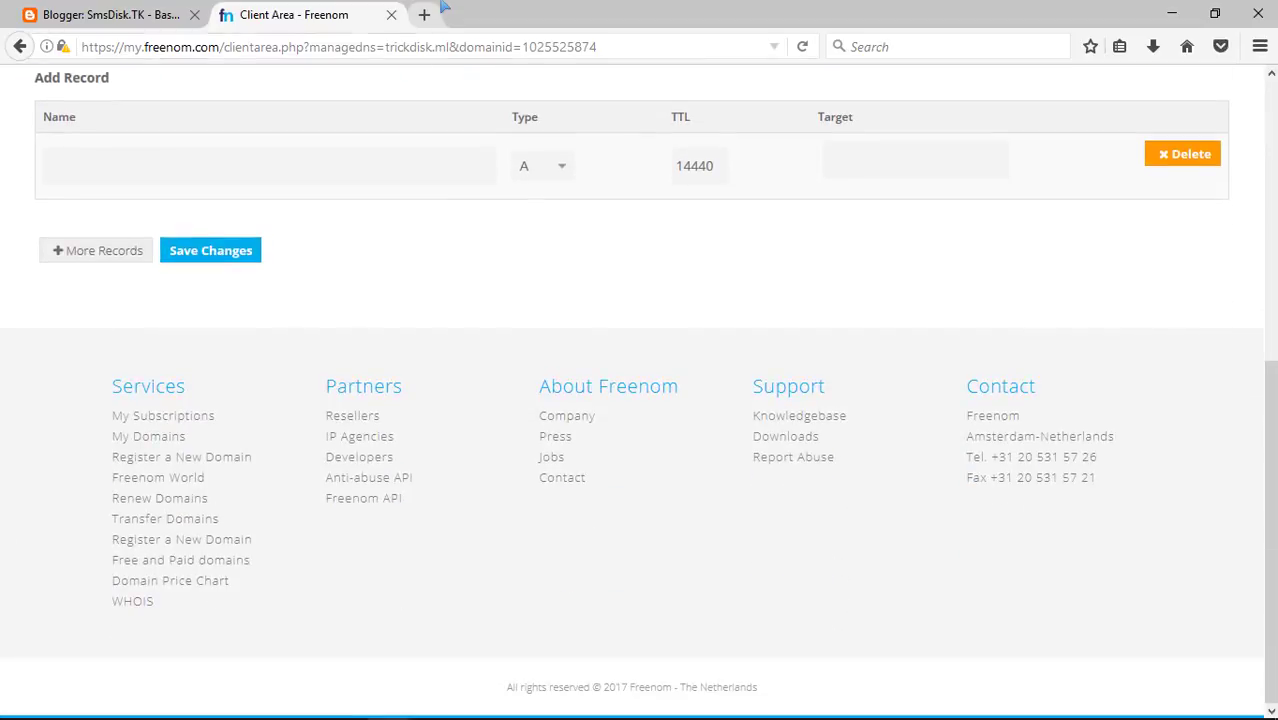
# - Switch to the Blogger settings and copy the host name of the second required CNAME
pyautogui.click(424, 14)
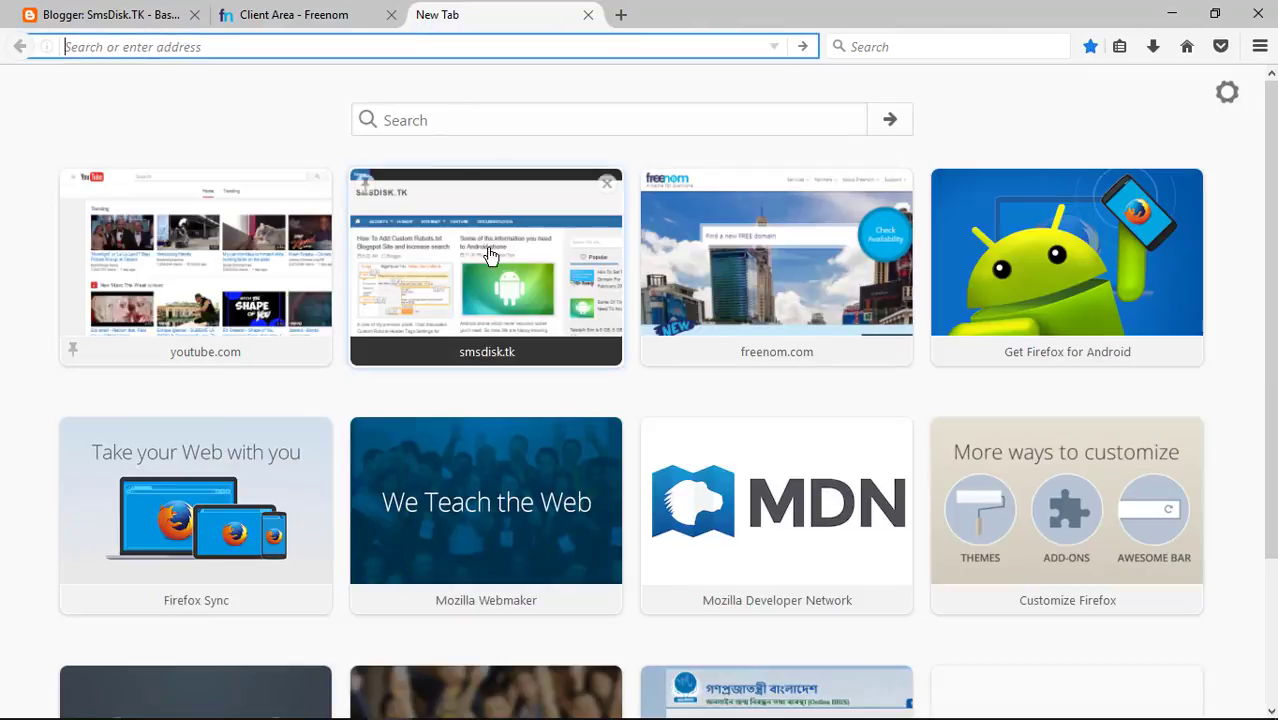
pyautogui.click(588, 14)
pyautogui.click(105, 16)
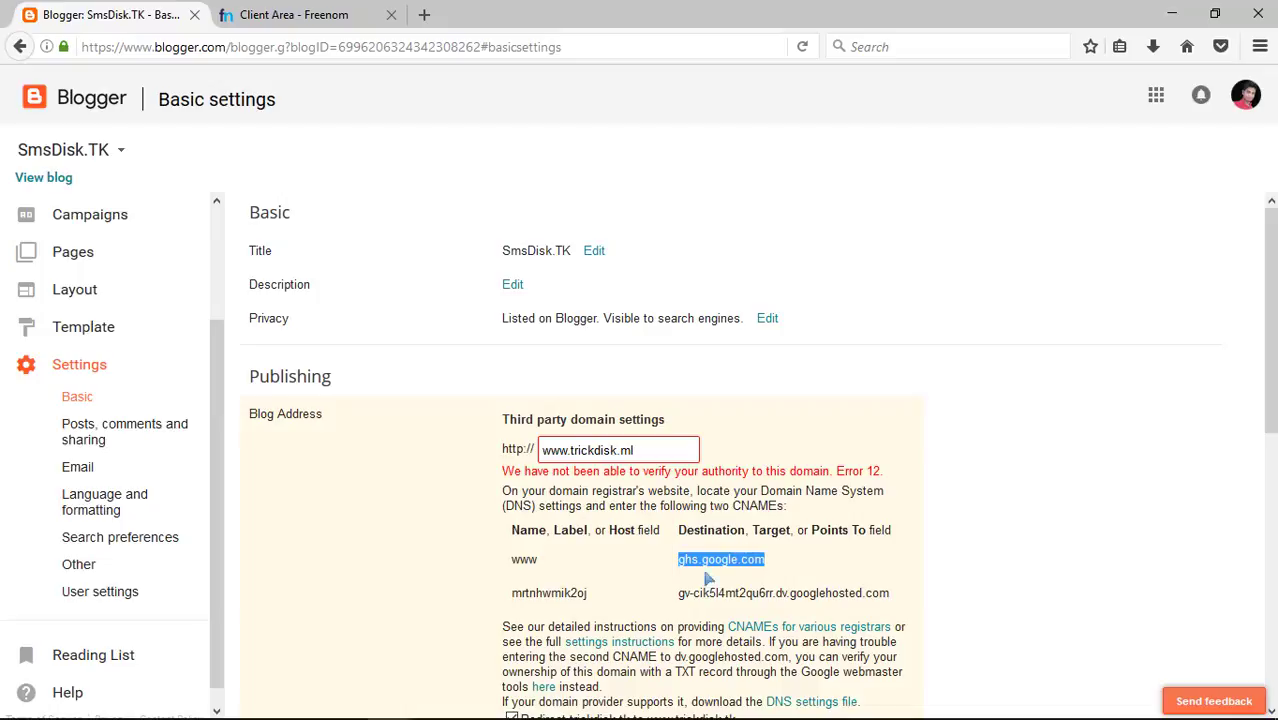
pyautogui.moveTo(516, 593); pyautogui.dragTo(592, 596)
pyautogui.rightClick(592, 596)
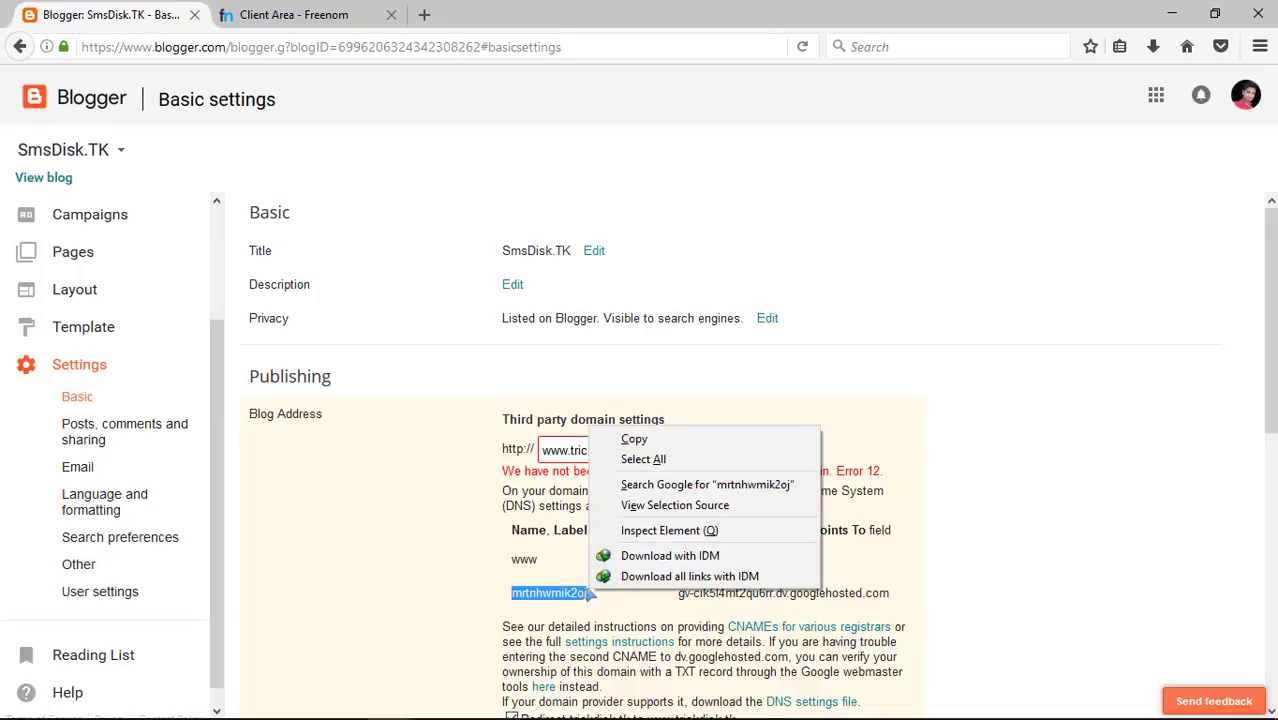
pyautogui.click(625, 437)
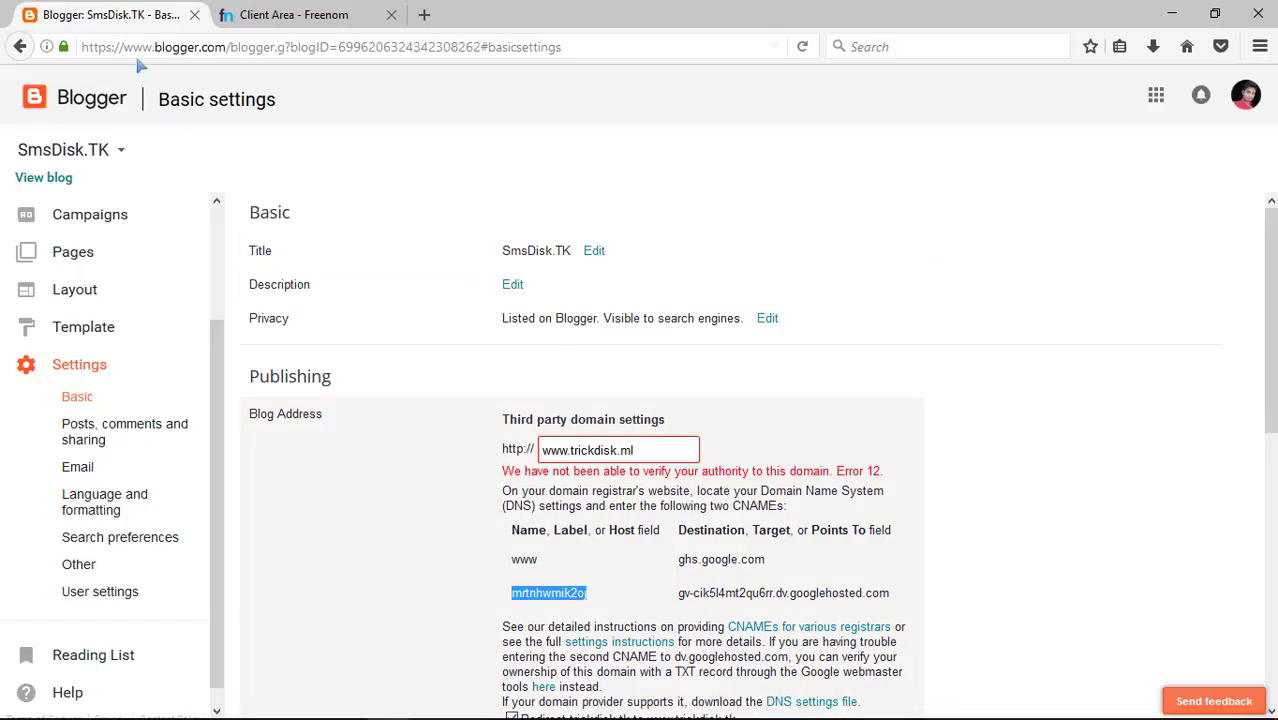
# - In Freenom's DNS management, paste the copied verification host name as the name of a new record
pyautogui.click(290, 14)
pyautogui.scroll(3, 308, 302)
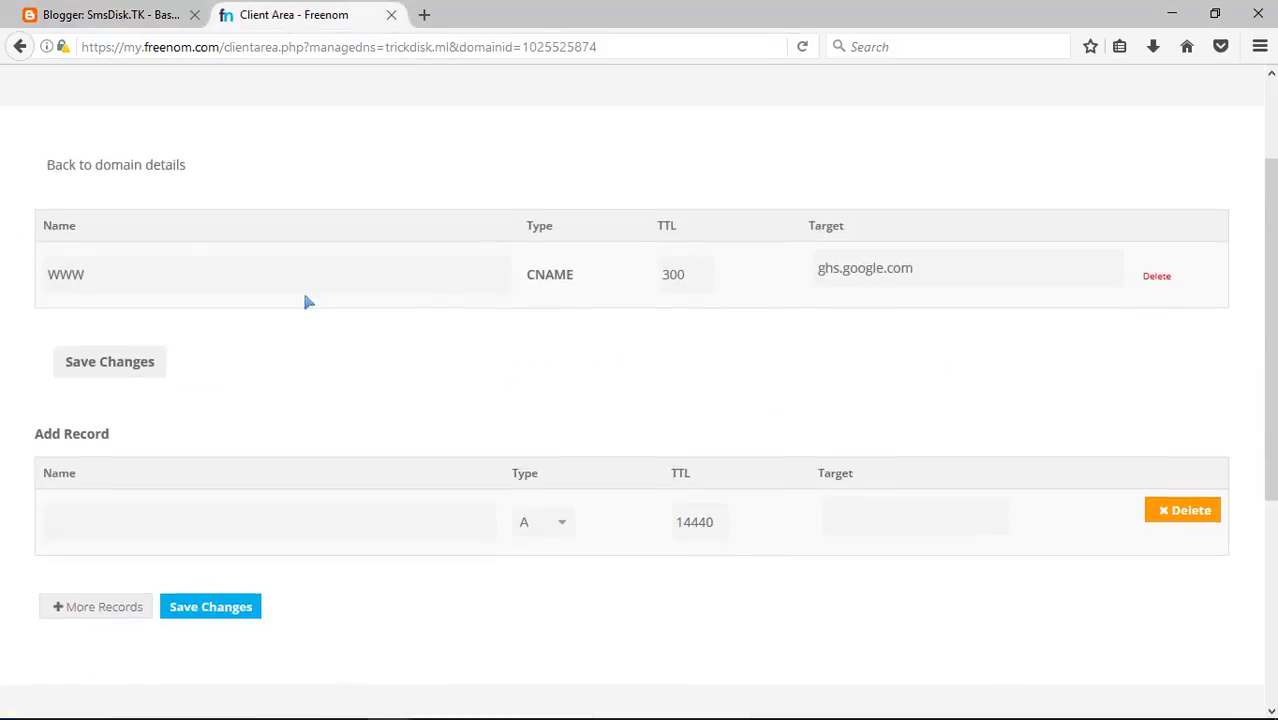
pyautogui.scroll(-4, 308, 302)
pyautogui.click(191, 163)
pyautogui.rightClick(179, 175)
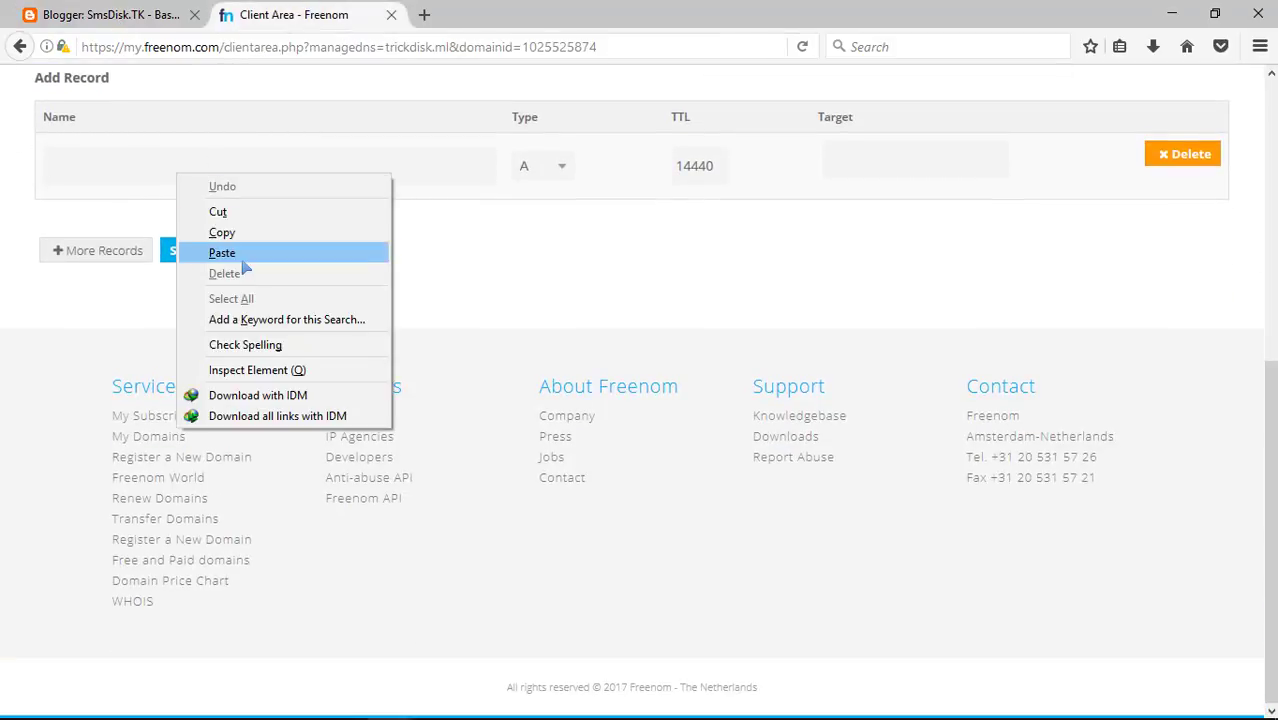
pyautogui.click(222, 253)
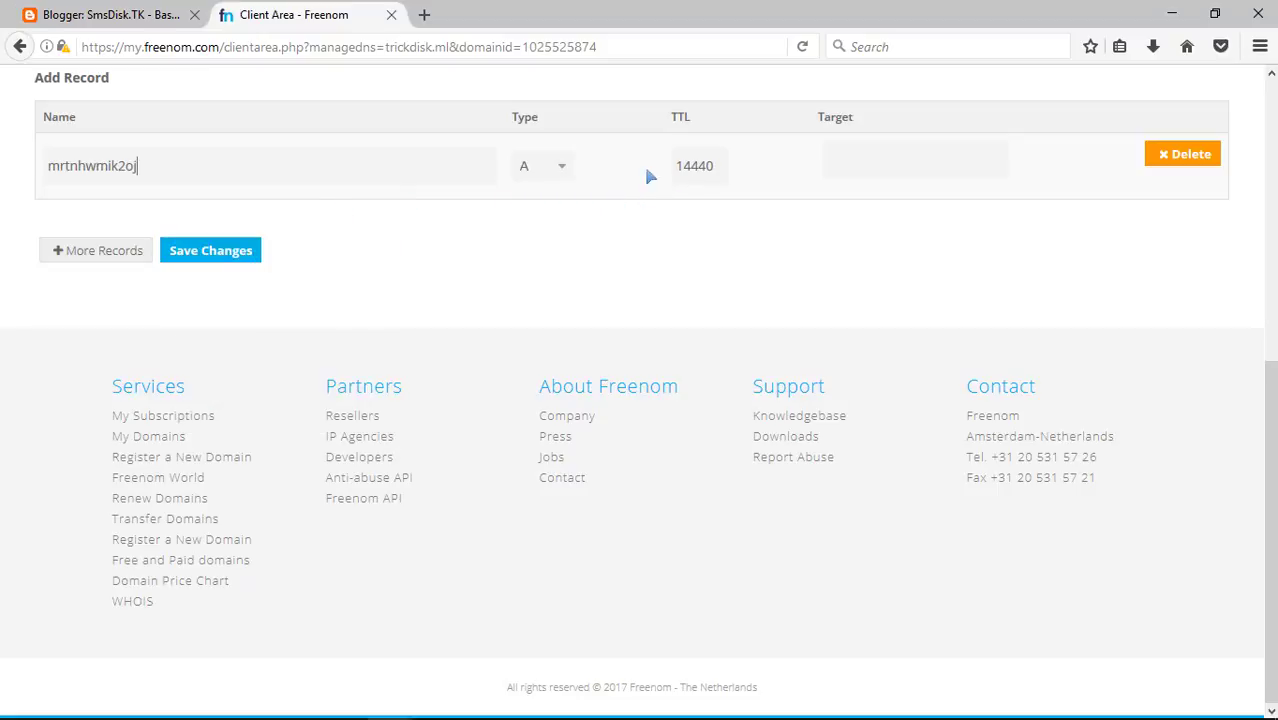
# - Set the new verification record's type to CNAME and its TTL to 300
pyautogui.click(558, 168)
pyautogui.click(548, 228)
pyautogui.press('BackSpace')
pyautogui.press('BackSpace')
pyautogui.press('BackSpace')
pyautogui.press('BackSpace')
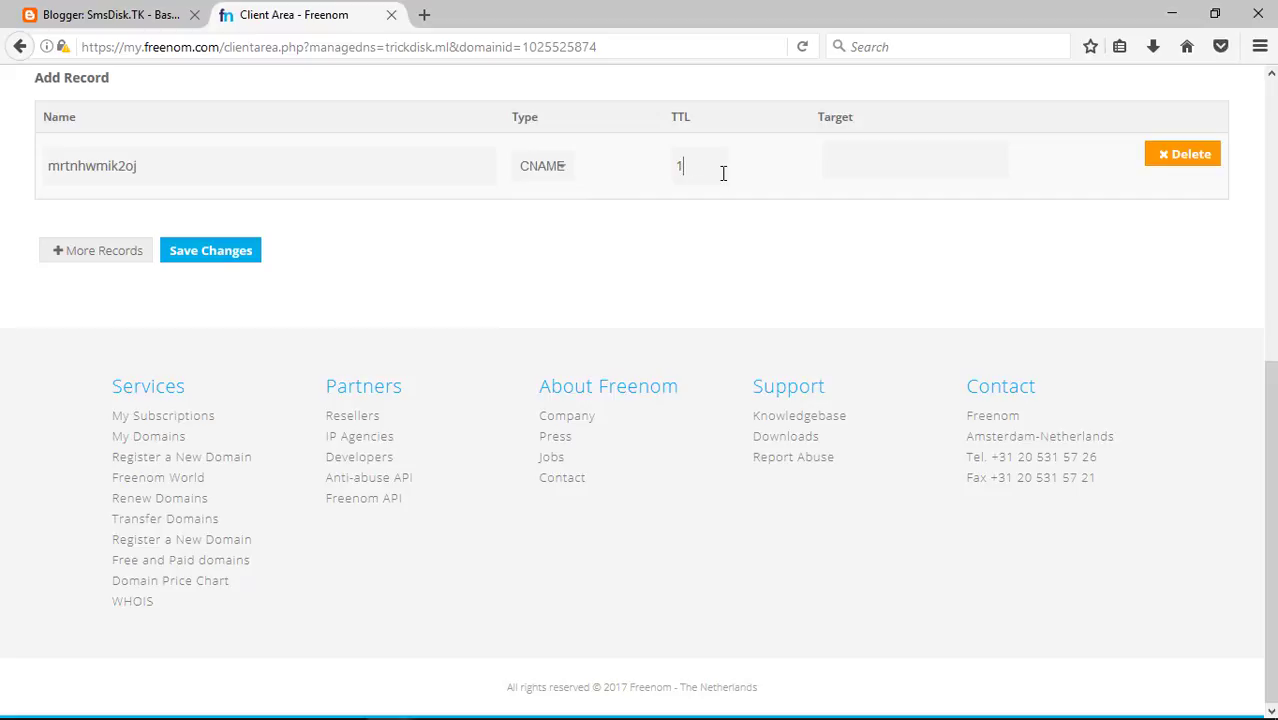
pyautogui.write('3')
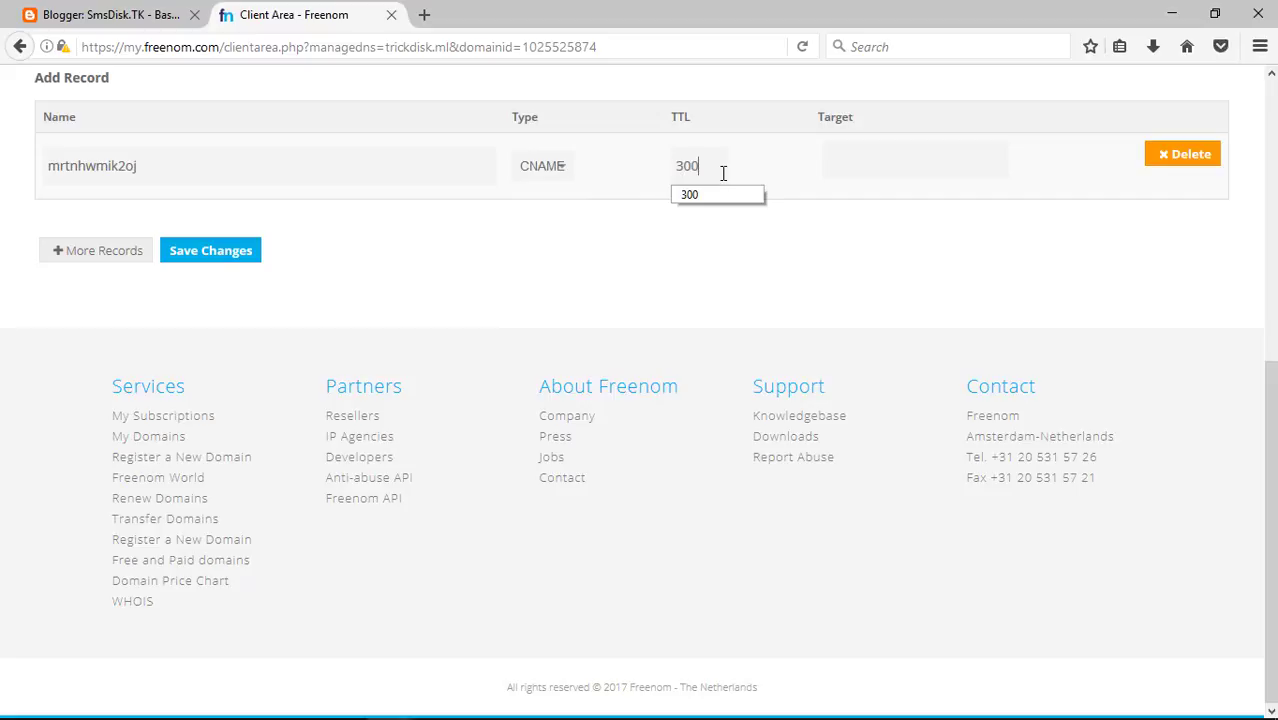
pyautogui.write('00')
# - Switch to the Blogger settings and copy the destination address of the second required CNAME
pyautogui.click(864, 157)
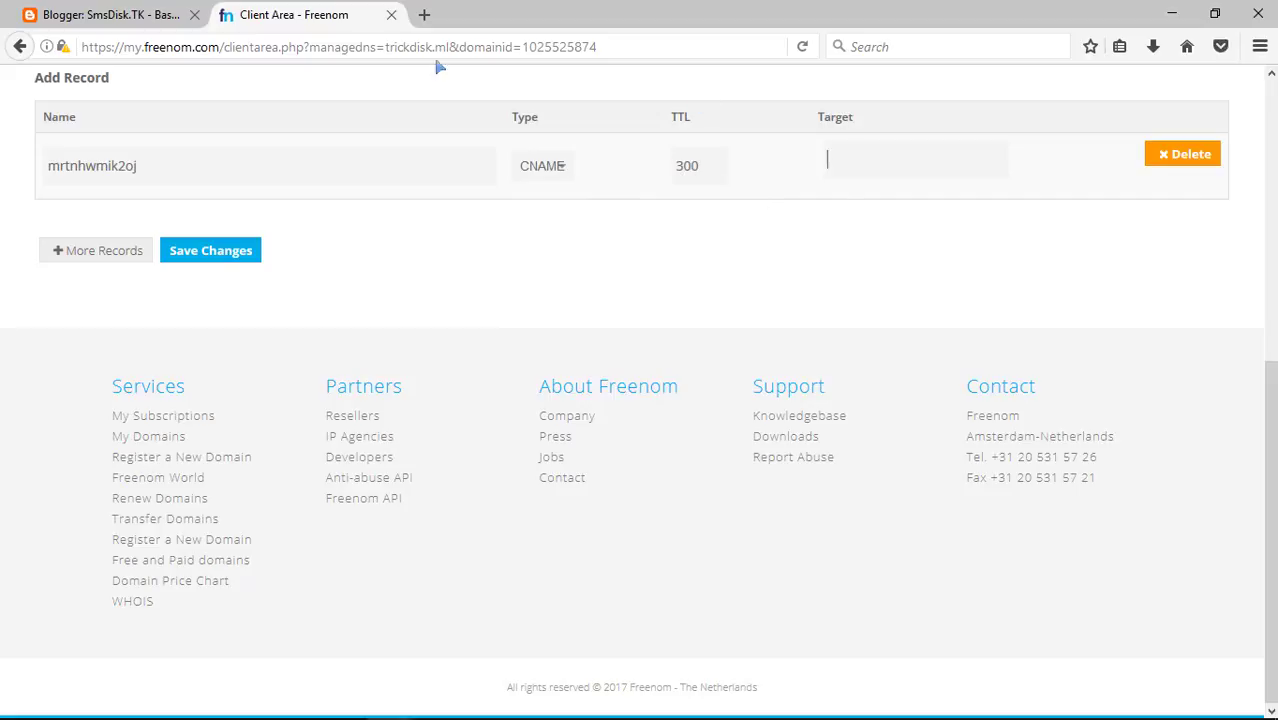
pyautogui.click(120, 14)
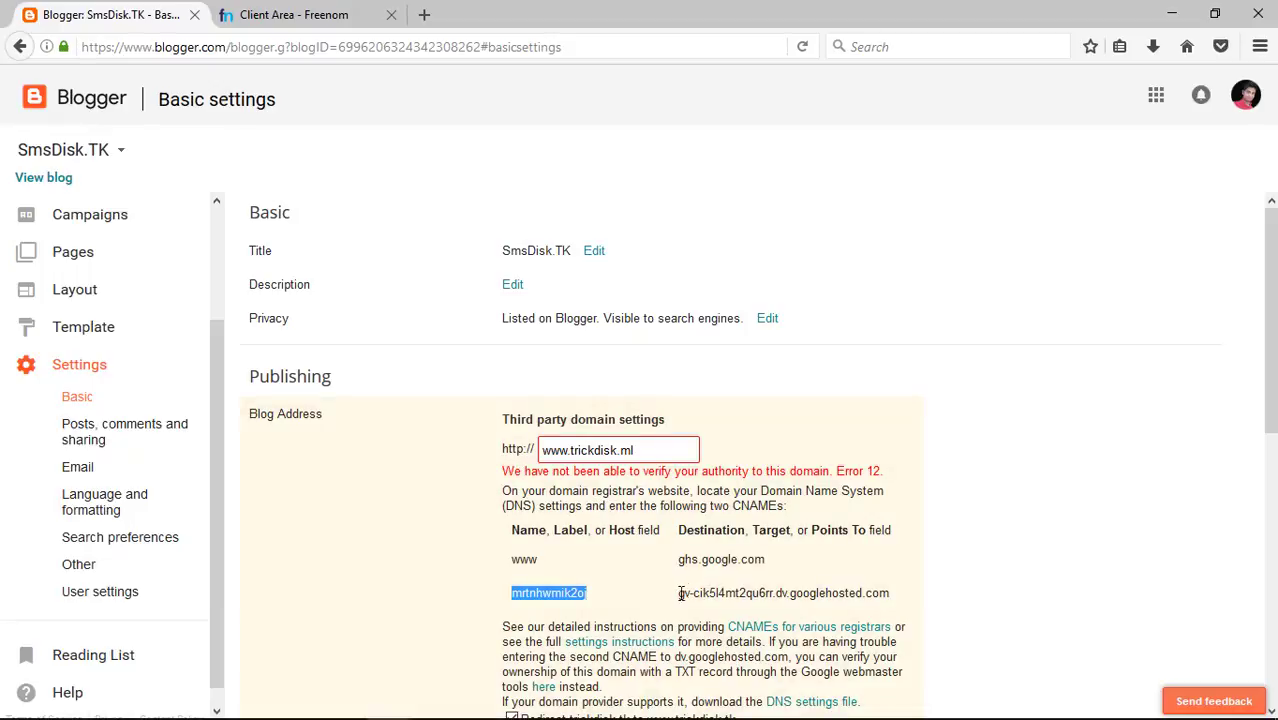
pyautogui.moveTo(678, 594); pyautogui.dragTo(890, 594)
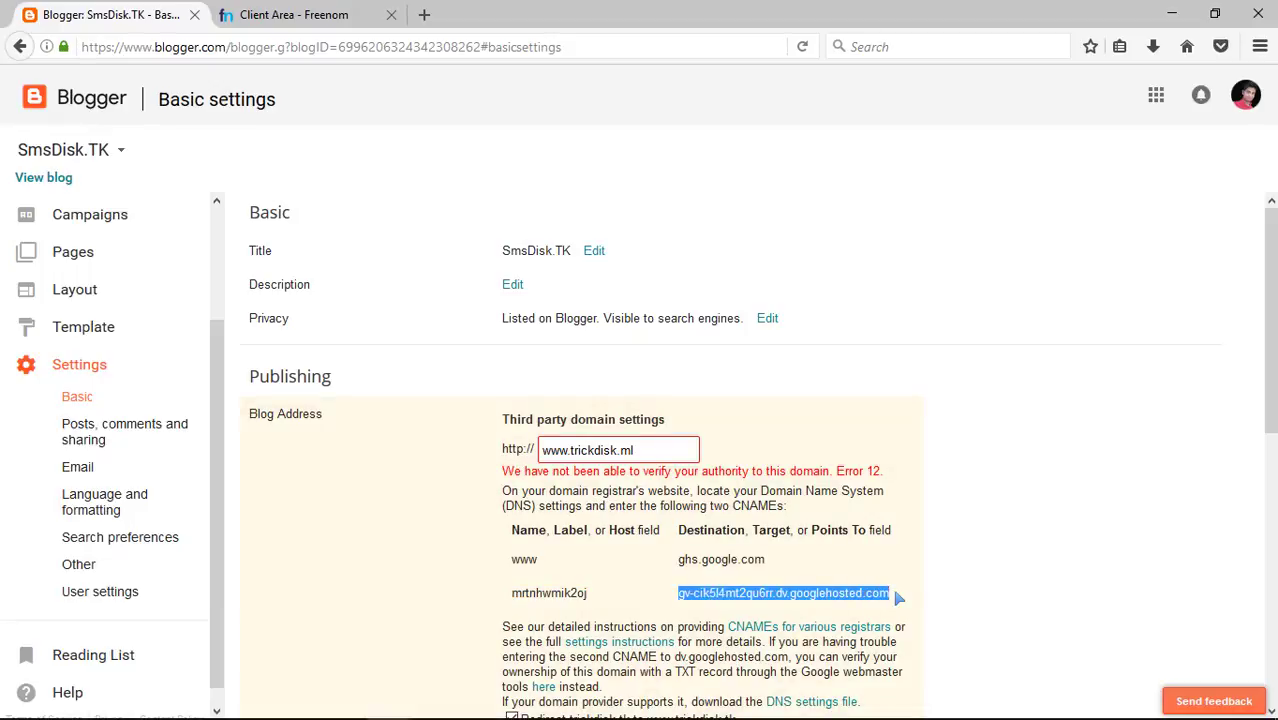
pyautogui.rightClick(890, 594)
pyautogui.click(950, 442)
# - In Freenom's DNS management, paste the copied destination as the verification record's target and save the new record
pyautogui.click(305, 8)
pyautogui.click(844, 160)
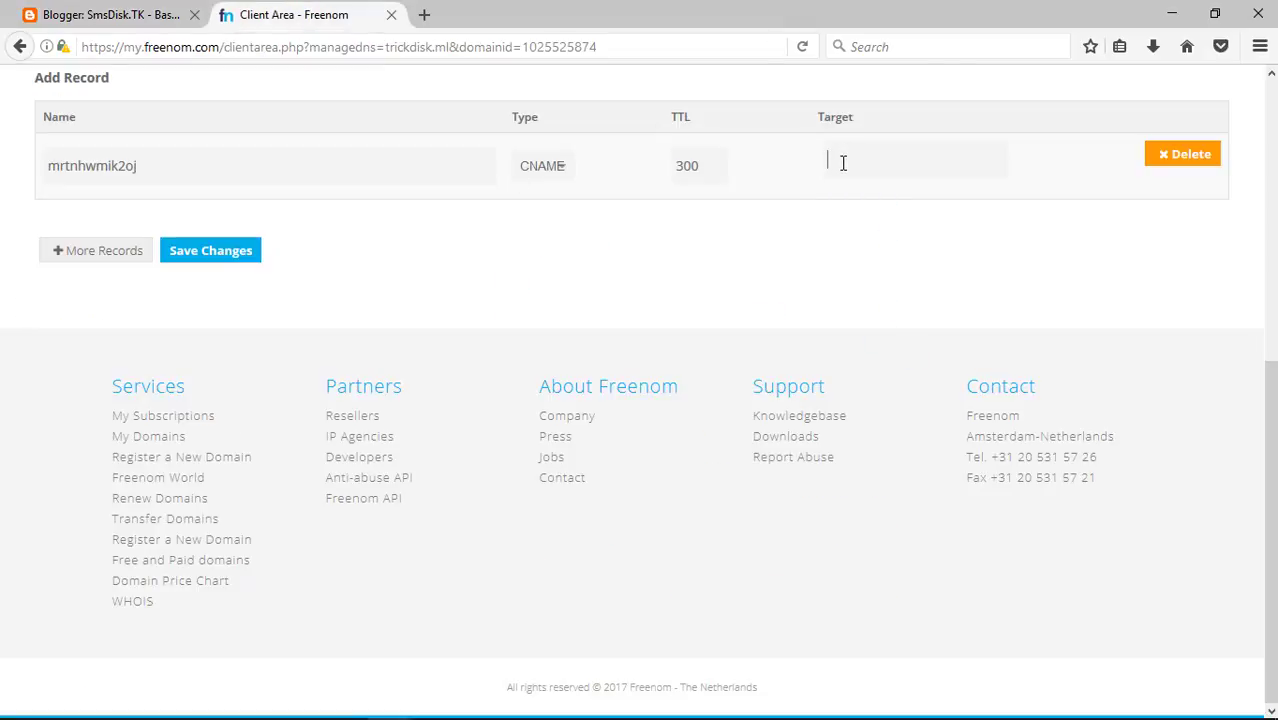
pyautogui.rightClick(844, 162)
pyautogui.click(884, 245)
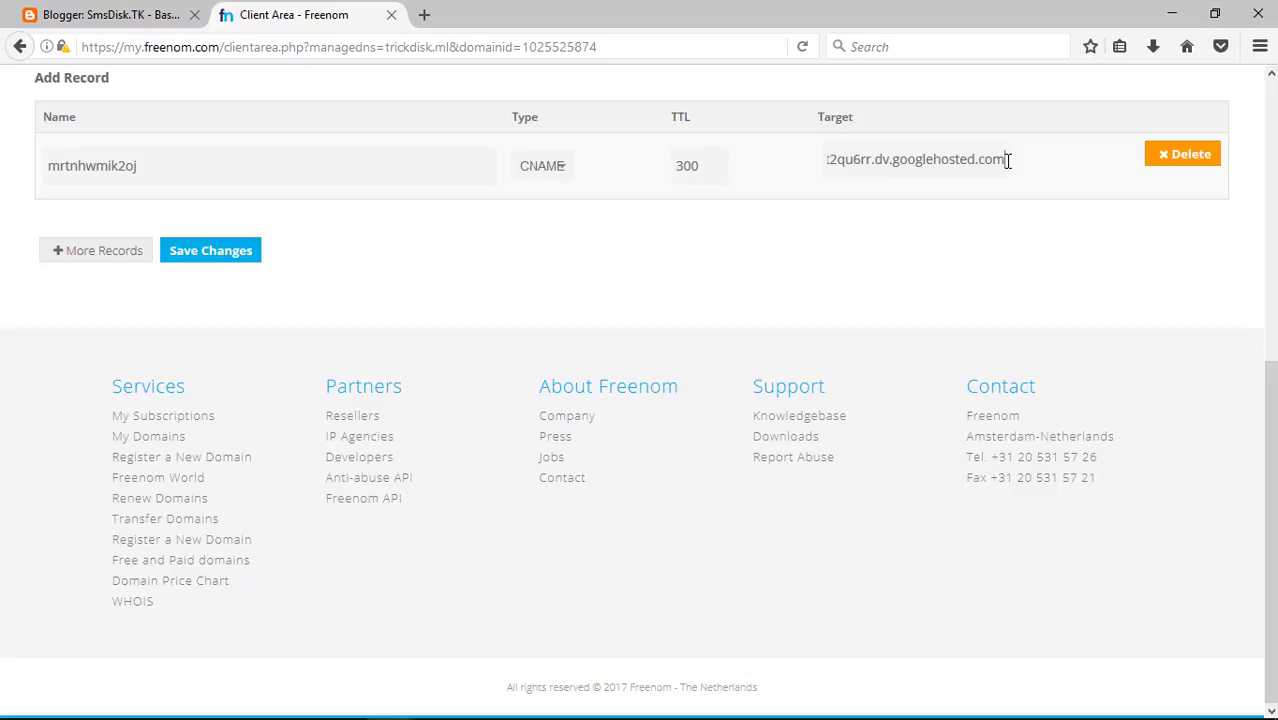
pyautogui.click(245, 250)
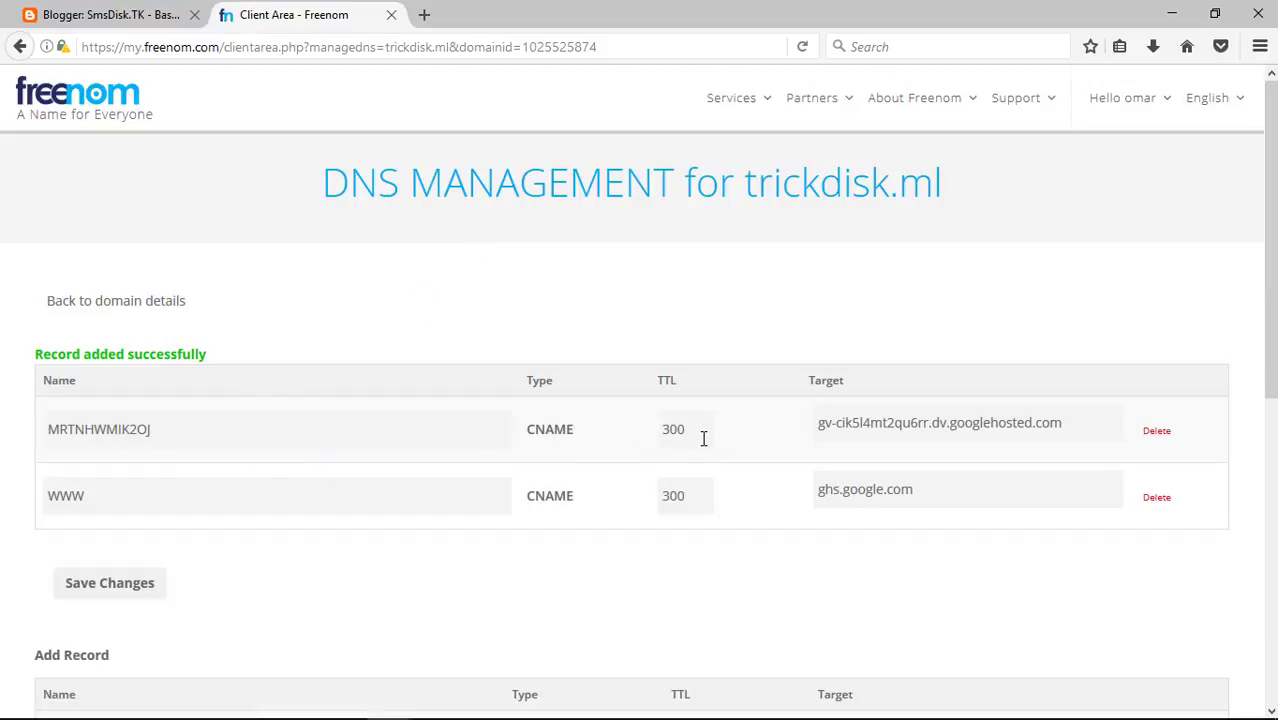
# - Return to the Blogger settings and open the settings instructions for the third-party domain
pyautogui.scroll(-5, 704, 438)
pyautogui.scroll(5, 698, 430)
pyautogui.click(110, 14)
pyautogui.scroll(-5, 525, 477)
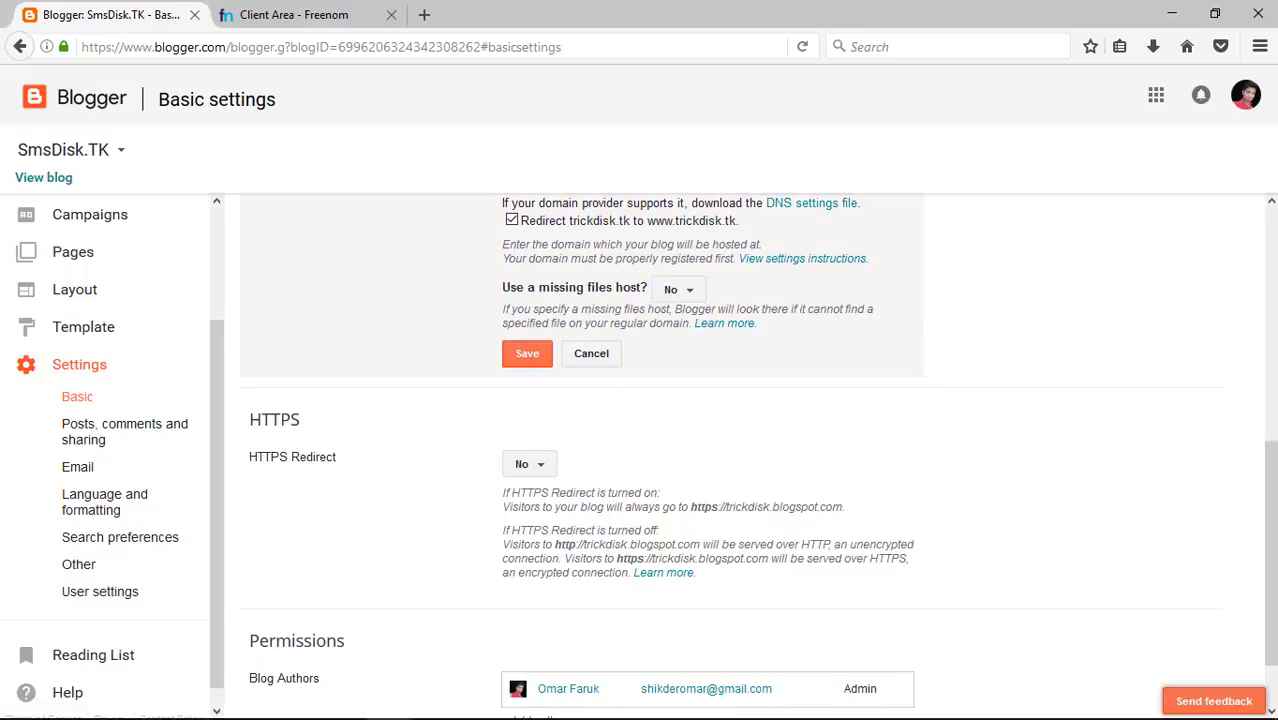
pyautogui.scroll(5, 1269, 550)
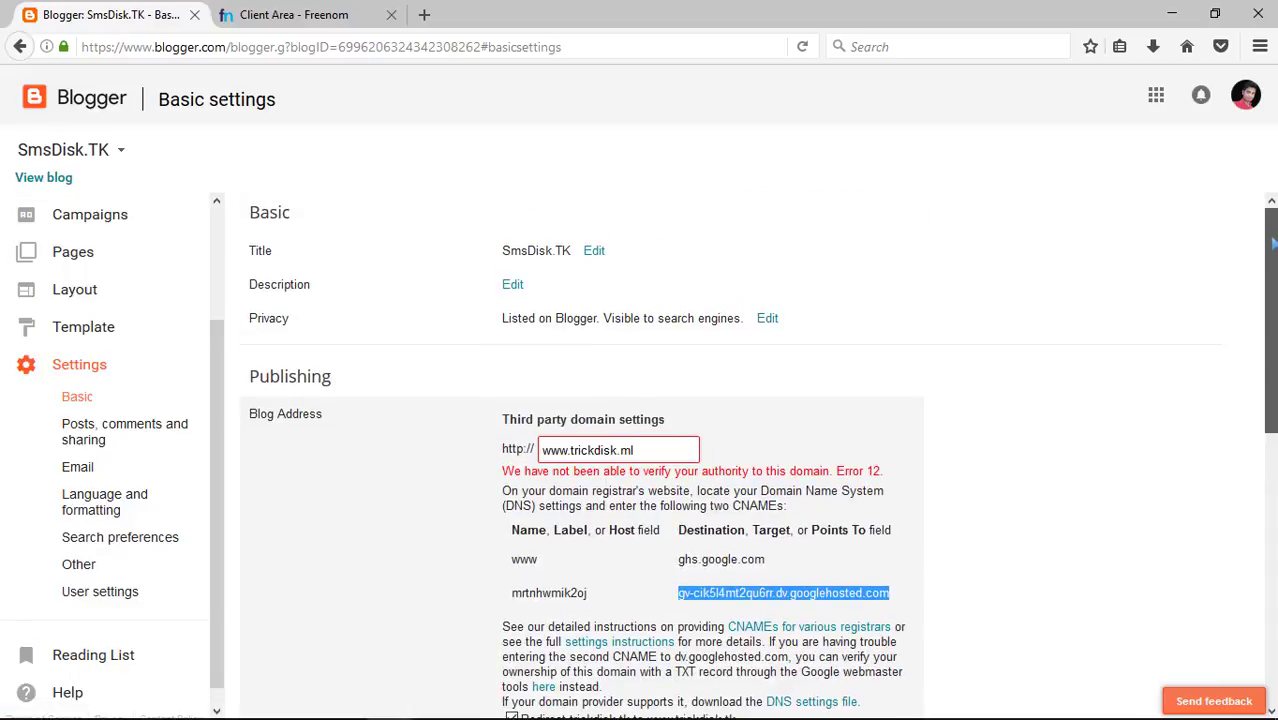
pyautogui.moveTo(1271, 322); pyautogui.dragTo(1253, 408)
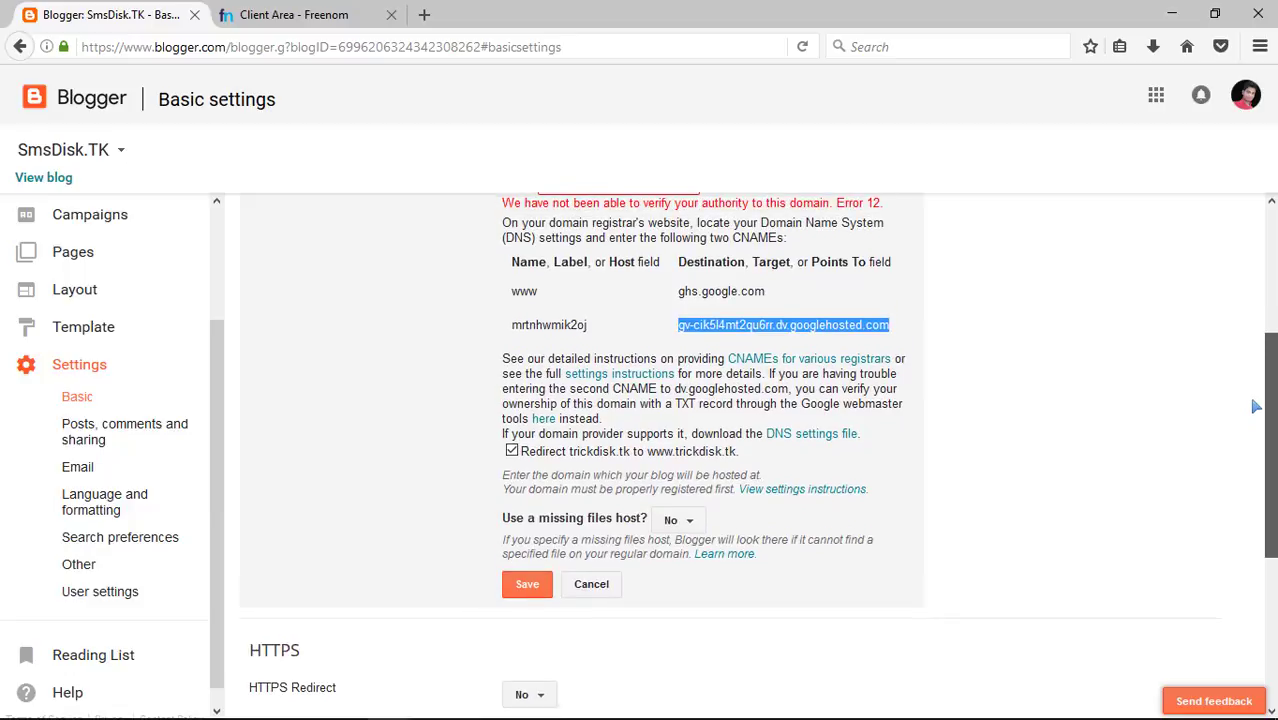
pyautogui.click(841, 494)
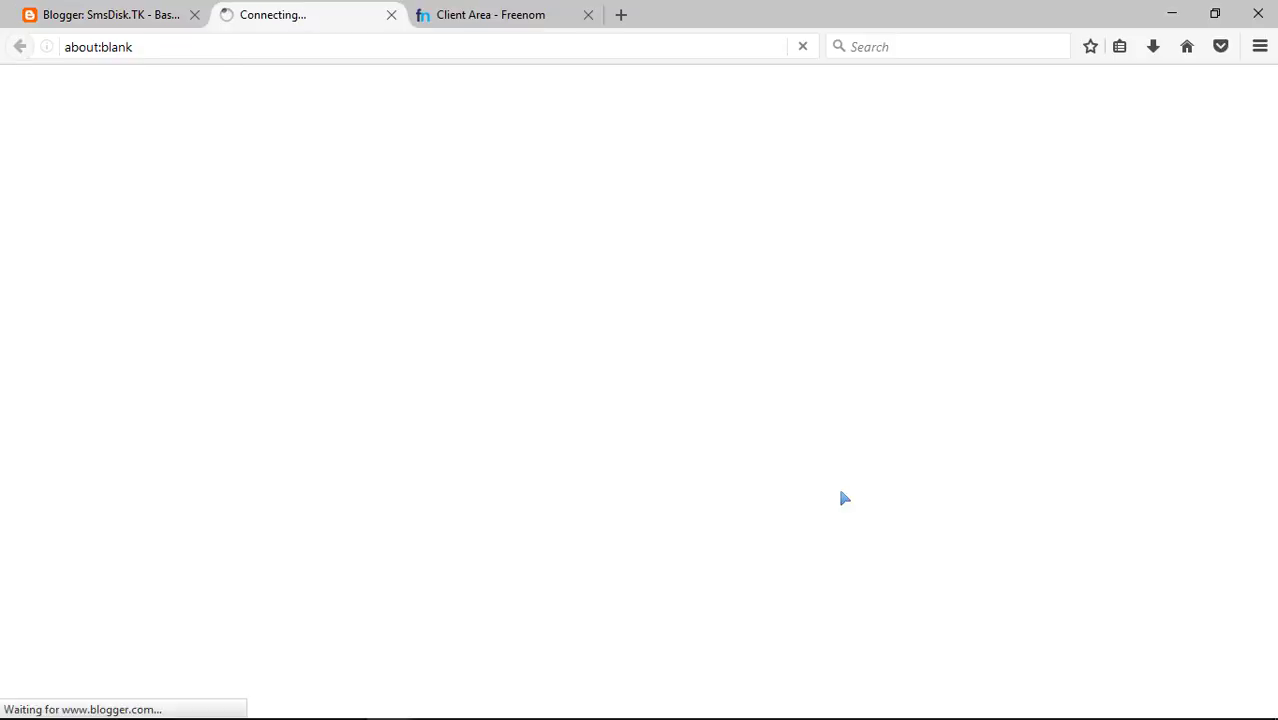
# - In the custom domain help article, expand the top-level domain instructions and go to the optional A-record addresses
pyautogui.click(76, 24)
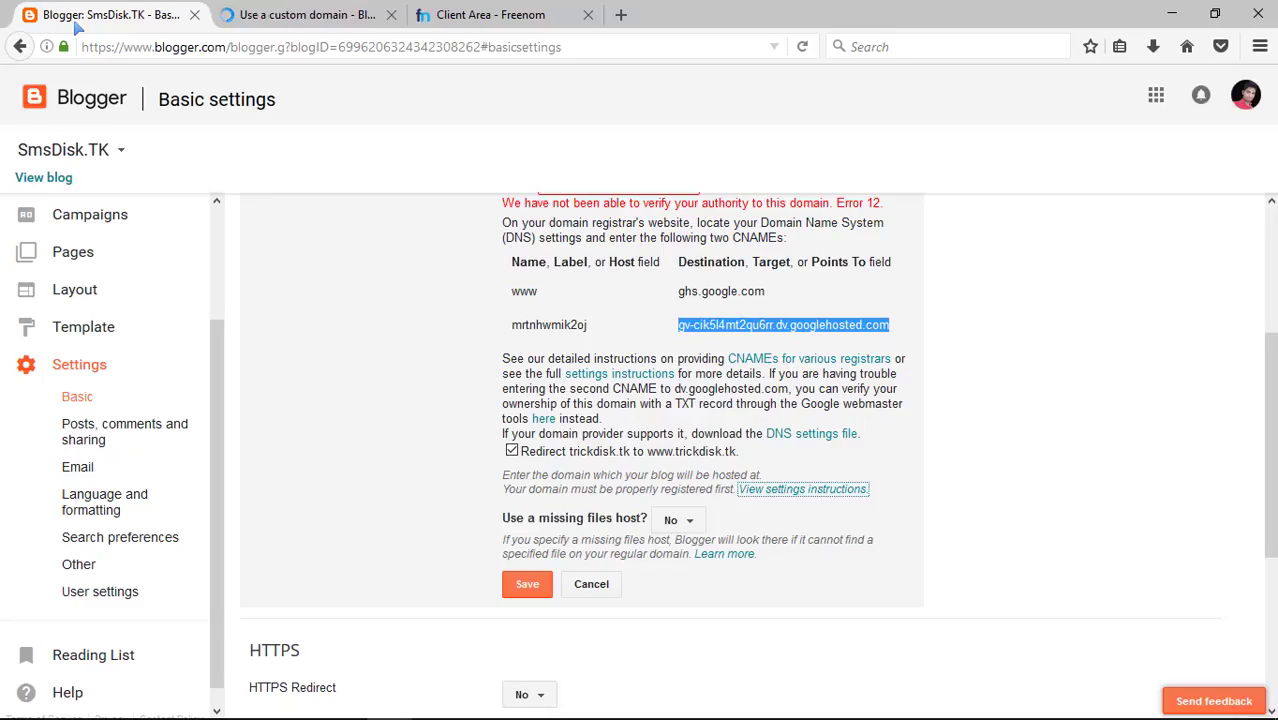
pyautogui.click(263, 16)
pyautogui.scroll(-6, 291, 282)
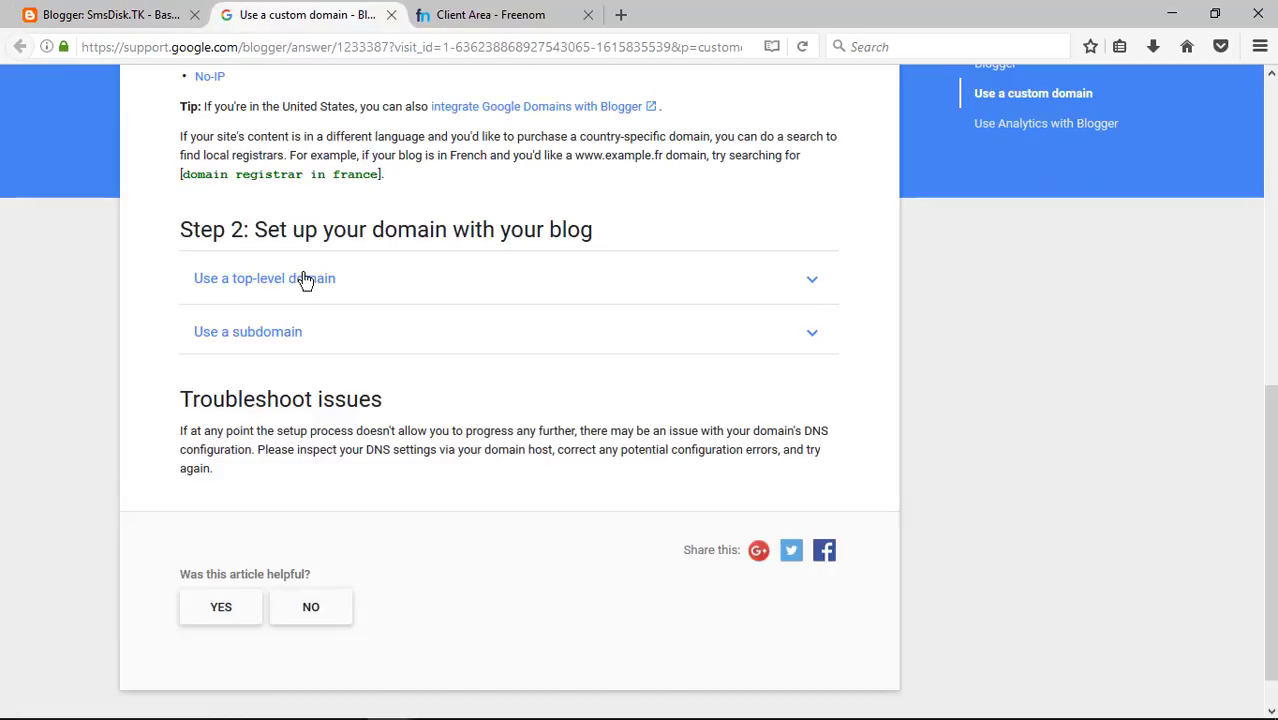
pyautogui.click(305, 278)
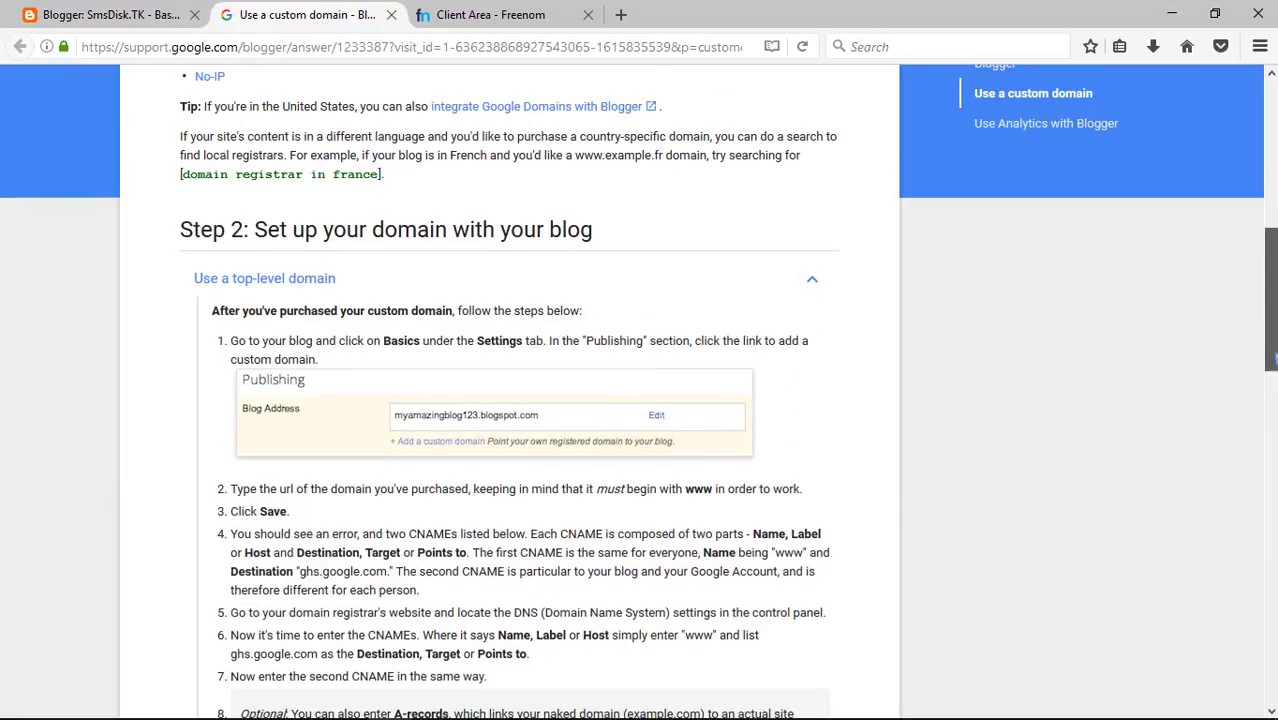
pyautogui.scroll(-5, 1268, 350)
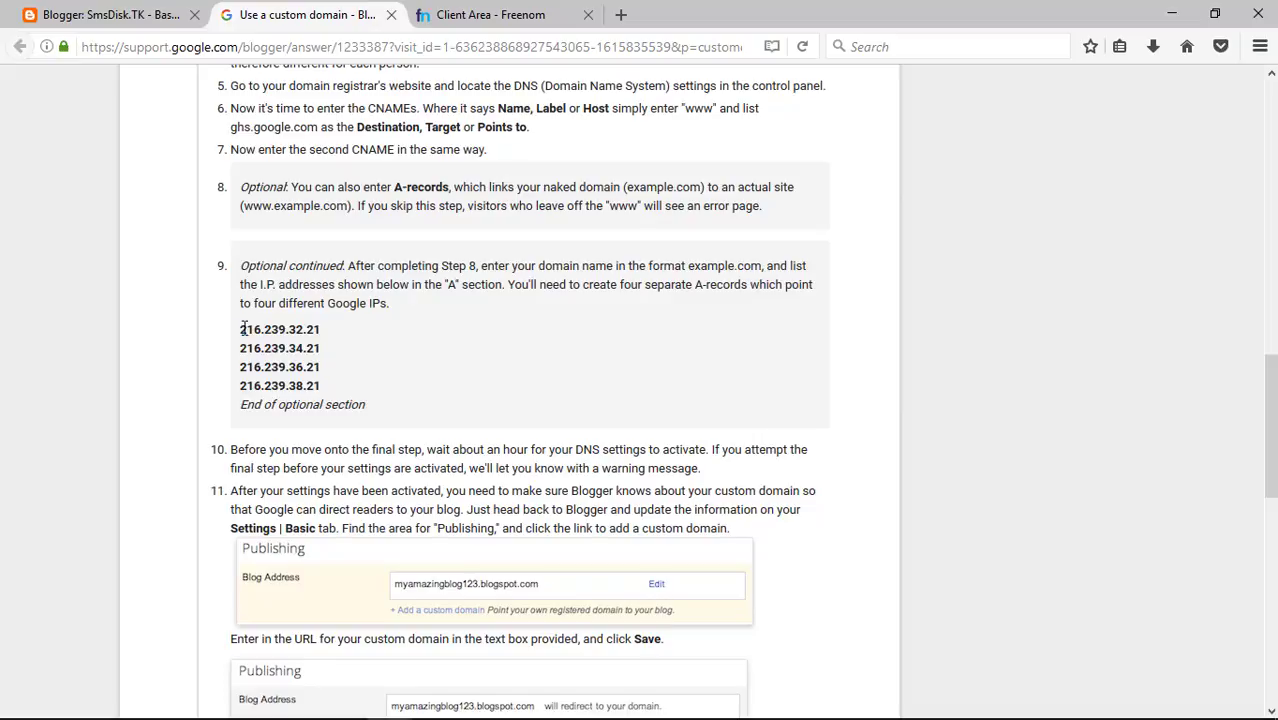
# - Copy the first Google IP address, 216.239.32.21, from the help article
pyautogui.moveTo(243, 329); pyautogui.dragTo(321, 329)
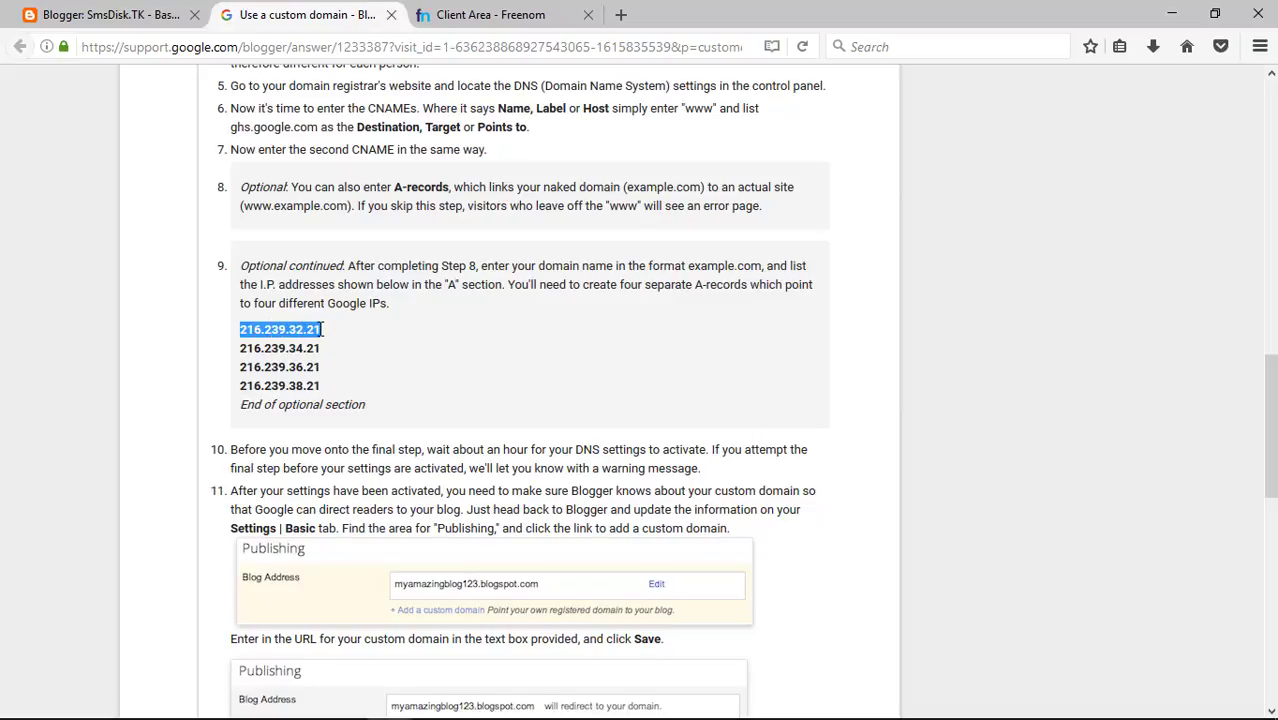
pyautogui.rightClick(322, 329)
pyautogui.click(362, 346)
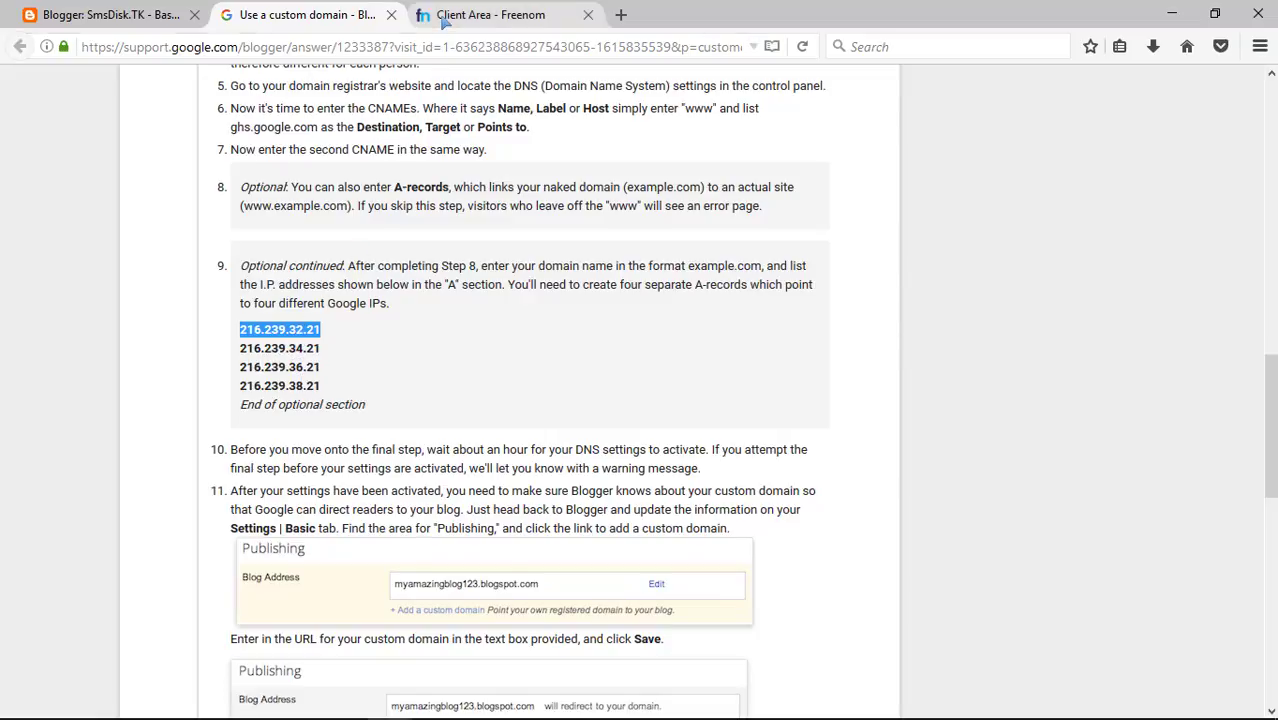
# - In Freenom's DNS management, add three more blank records to the form so that four can be entered
pyautogui.click(490, 14)
pyautogui.scroll(-5, 141, 663)
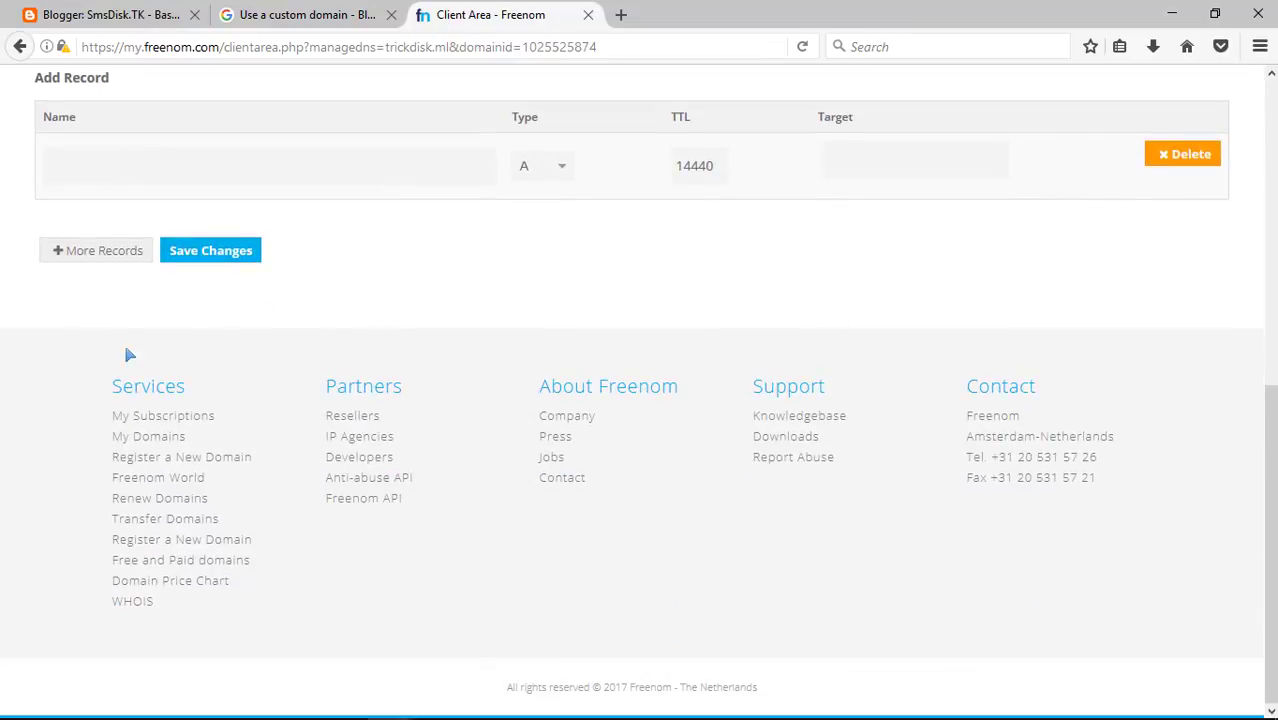
pyautogui.click(66, 258)
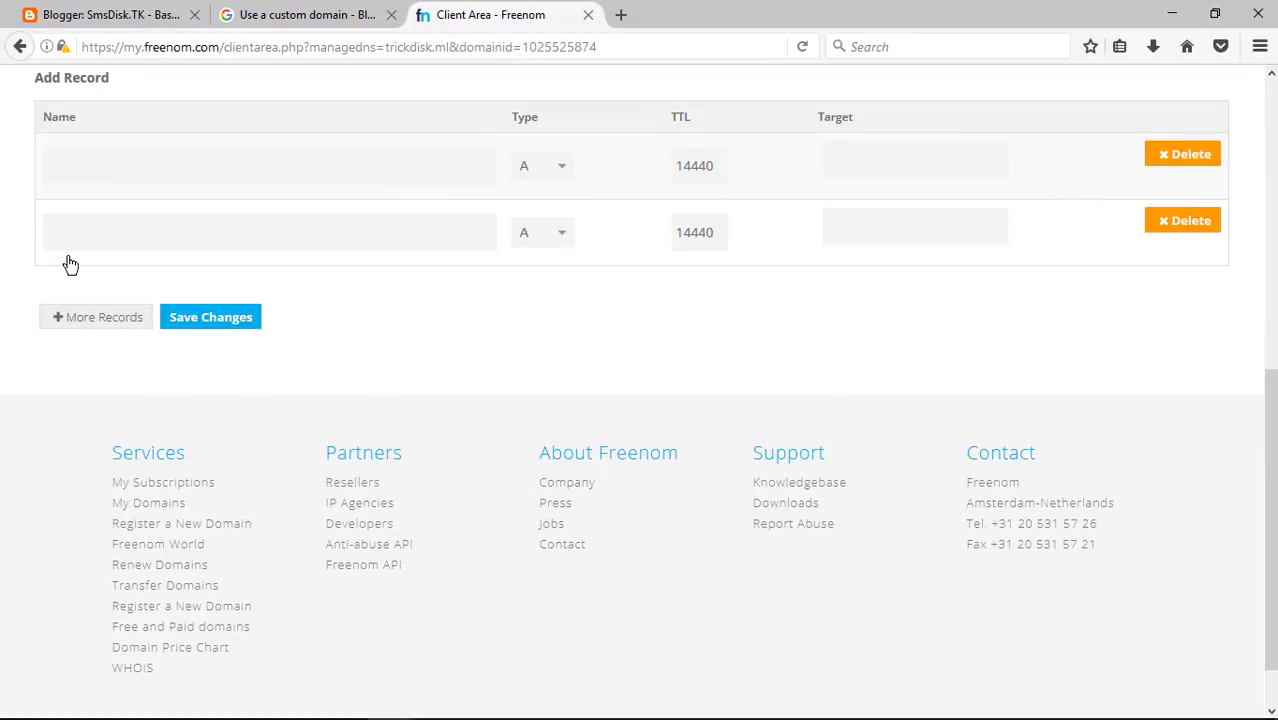
pyautogui.click(89, 320)
pyautogui.click(94, 386)
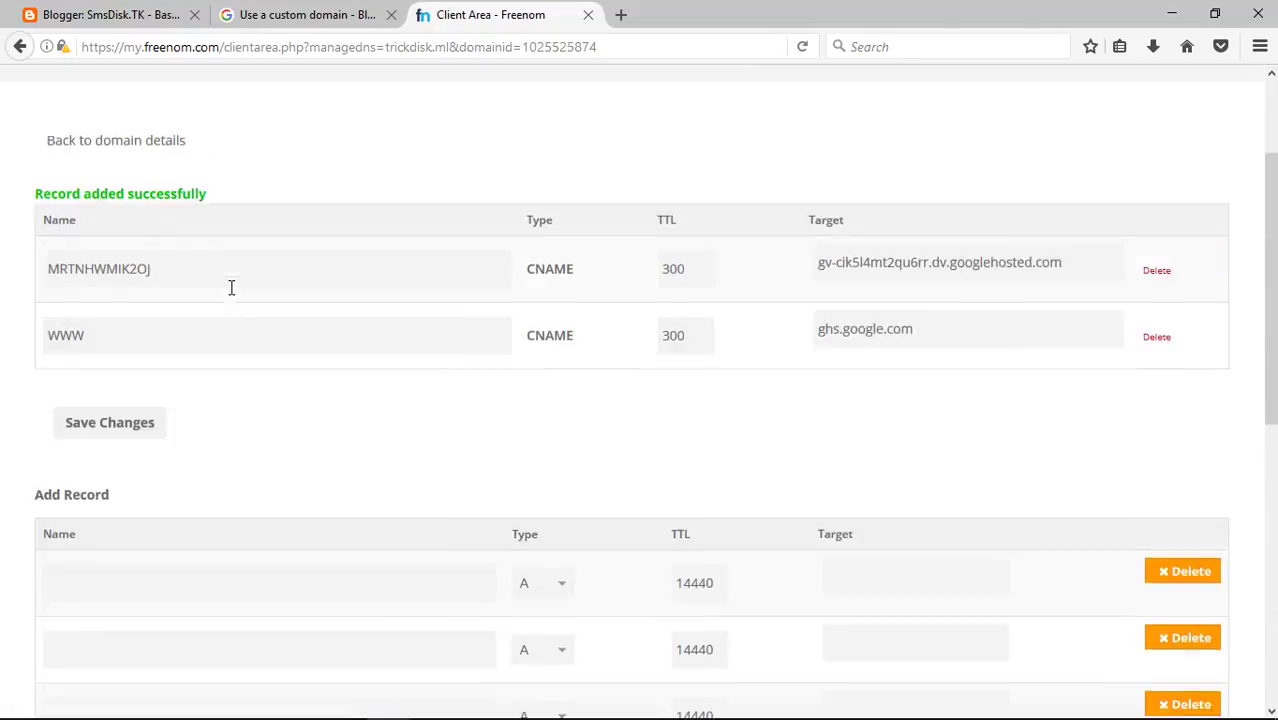
# - Set the TTL of the first new A record to 300
pyautogui.scroll(2, 260, 350)
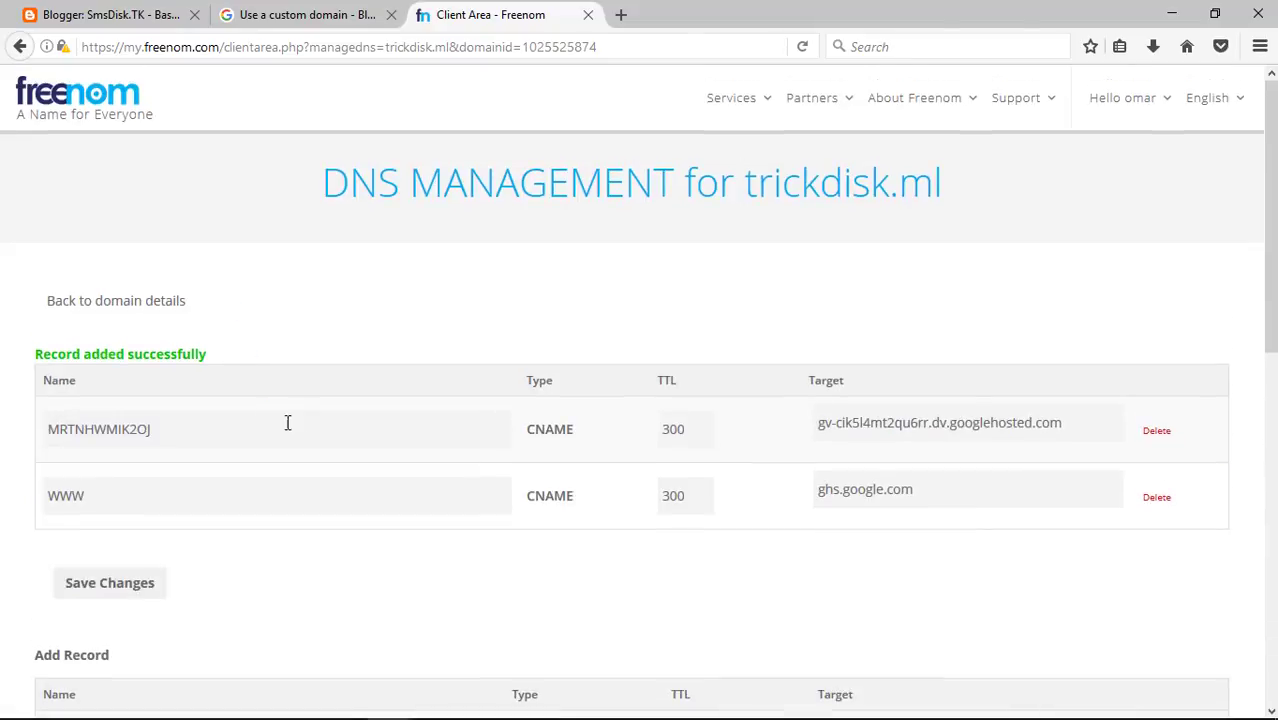
pyautogui.scroll(-6, 355, 410)
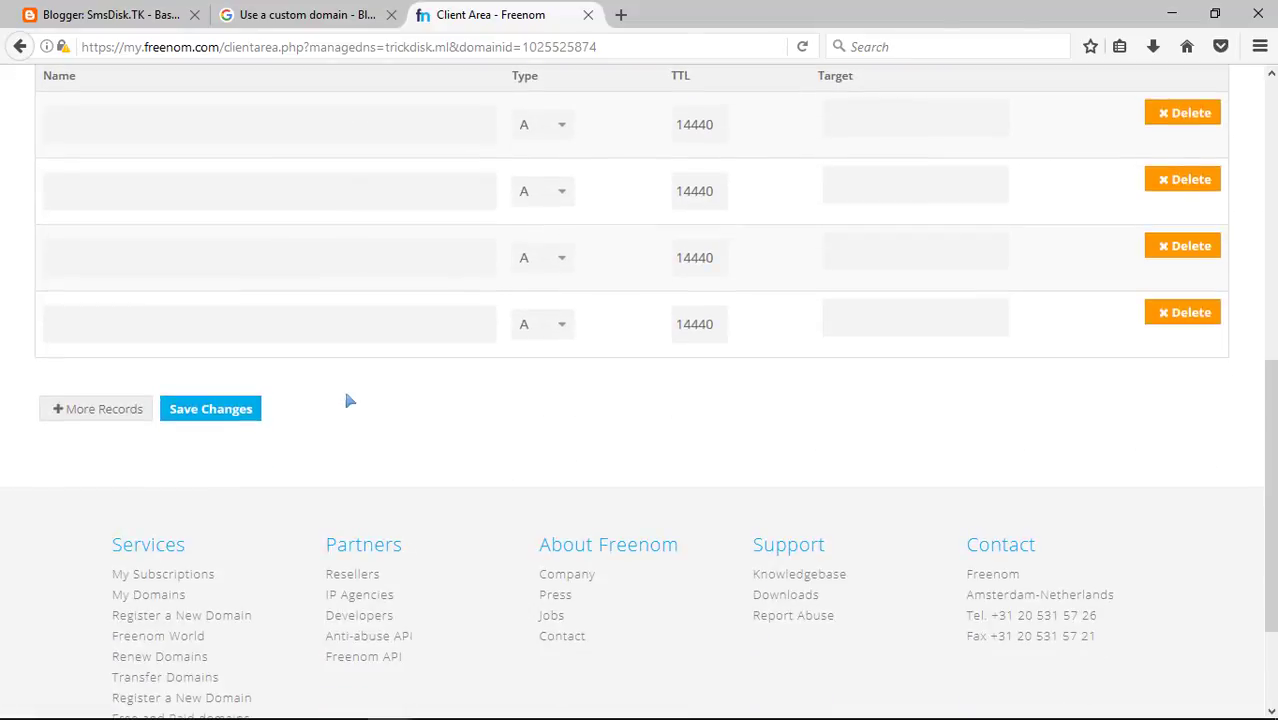
pyautogui.click(709, 122)
pyautogui.press('BackSpace')
pyautogui.press('BackSpace')
pyautogui.press('BackSpace')
pyautogui.press('BackSpace')
pyautogui.write('300')
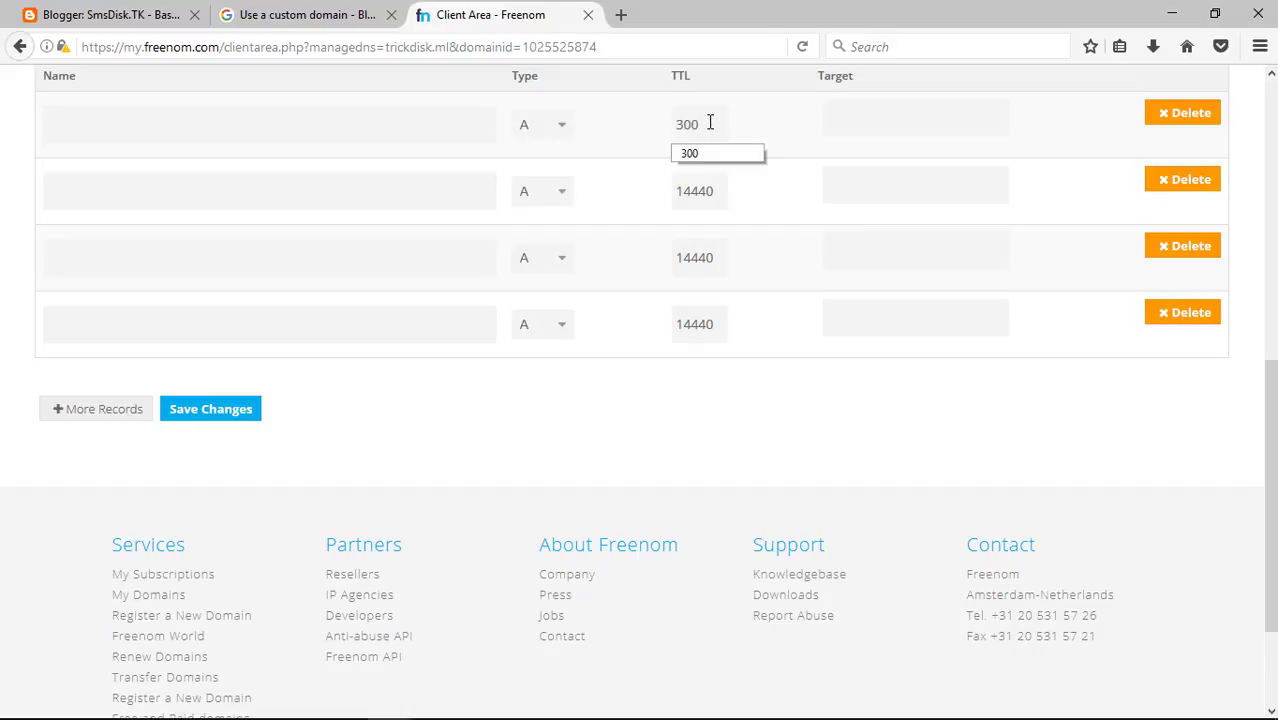
# - Set the TTL of the second new A record to 300
pyautogui.click(719, 188)
pyautogui.press('BackSpace')
pyautogui.press('BackSpace')
pyautogui.press('BackSpace')
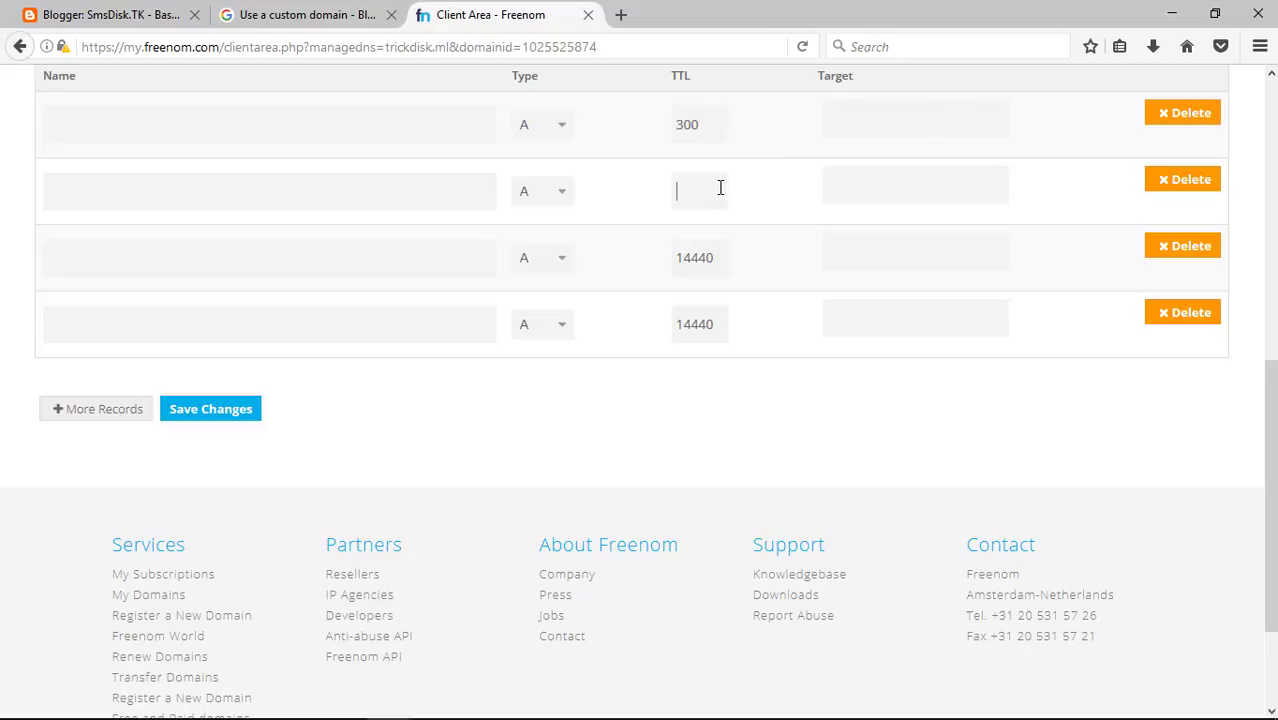
pyautogui.write('300')
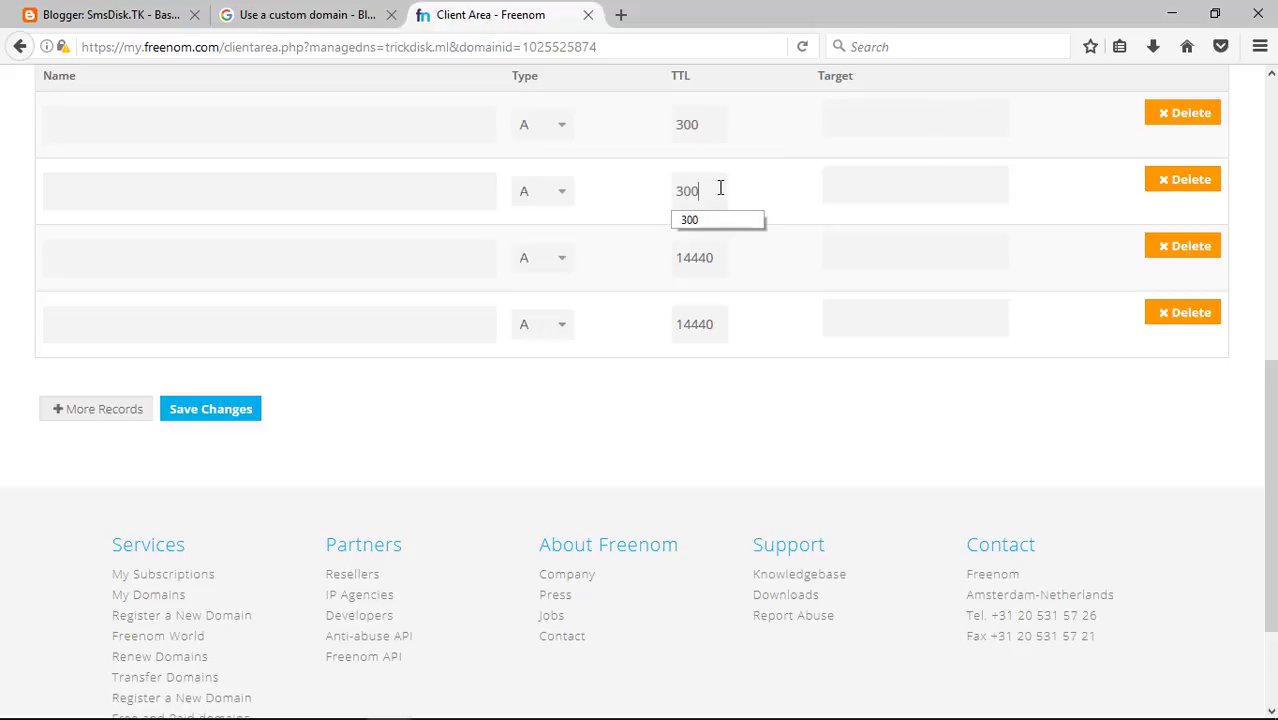
# - Set the TTL of the third new A record to 300
pyautogui.click(719, 259)
pyautogui.press('BackSpace')
pyautogui.press('BackSpace')
pyautogui.press('BackSpace')
pyautogui.press('BackSpace')
pyautogui.press('BackSpace')
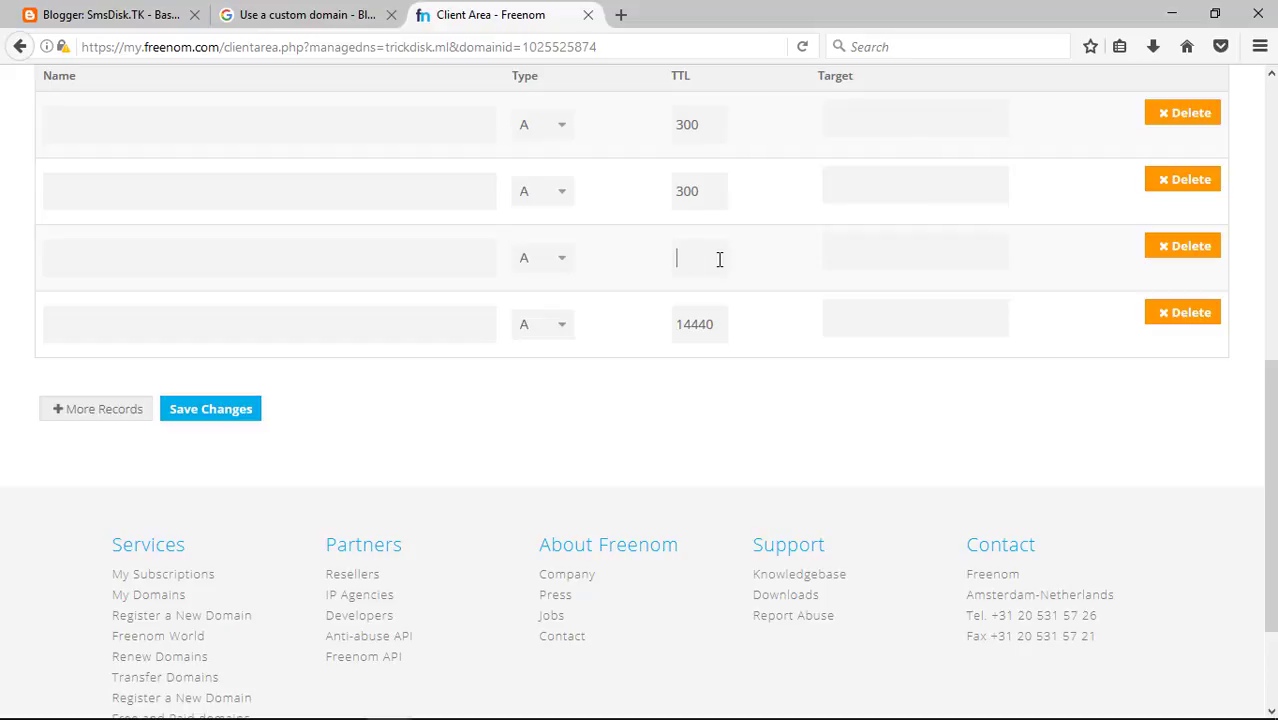
pyautogui.write('300')
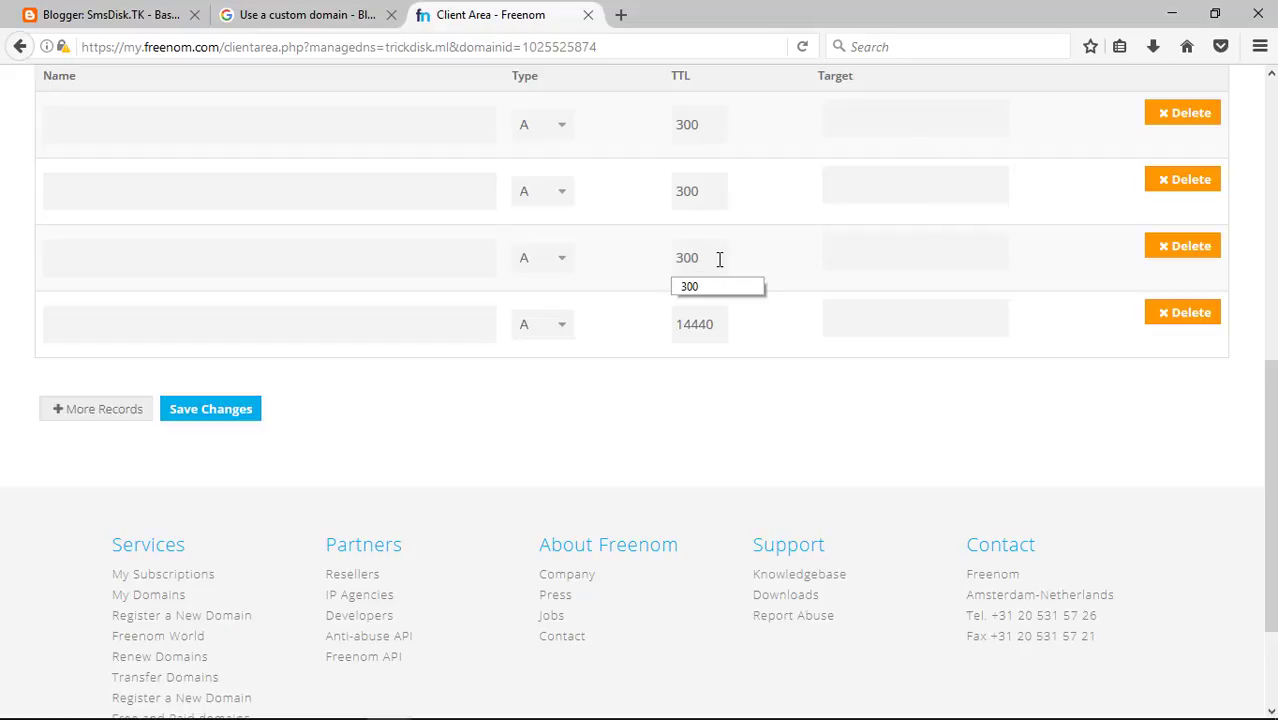
# - Set the TTL of the fourth new A record to 300
pyautogui.click(716, 325)
pyautogui.press('BackSpace')
pyautogui.press('BackSpace')
pyautogui.press('BackSpace')
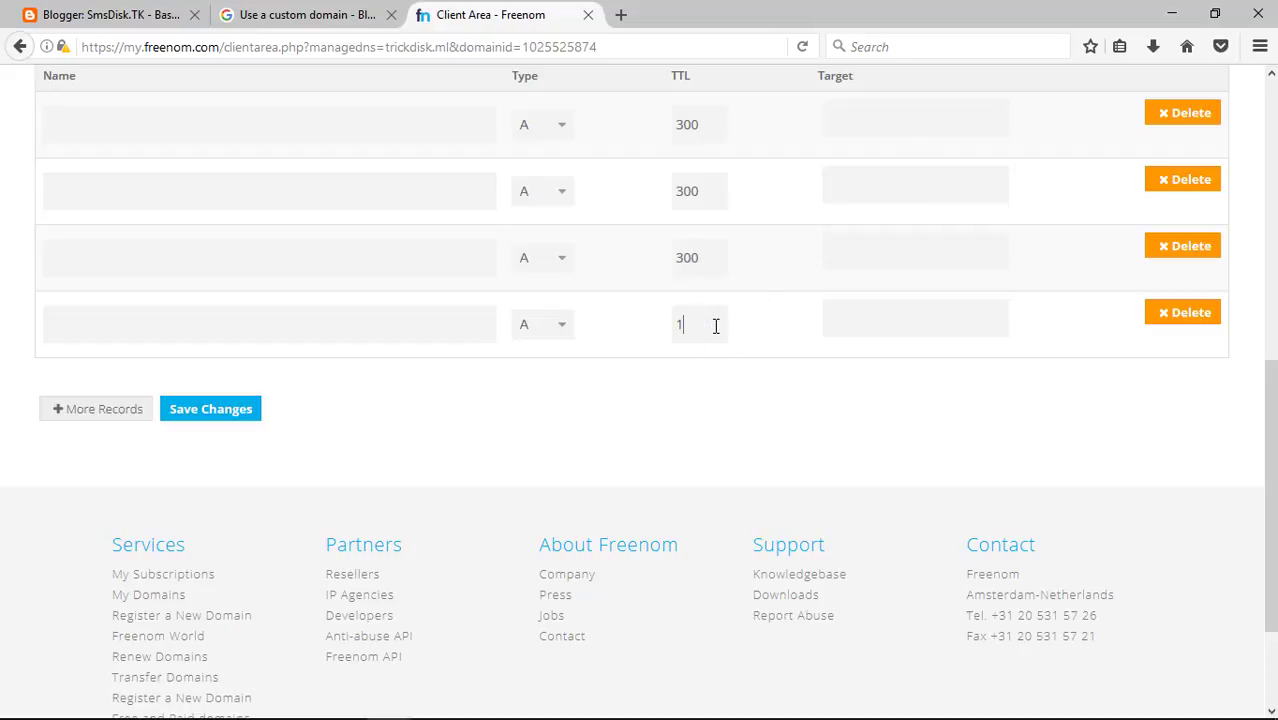
pyautogui.write('39')
pyautogui.write('00')
pyautogui.press('BackSpace')
pyautogui.press('BackSpace')
pyautogui.click(683, 324)
pyautogui.press('BackSpace')
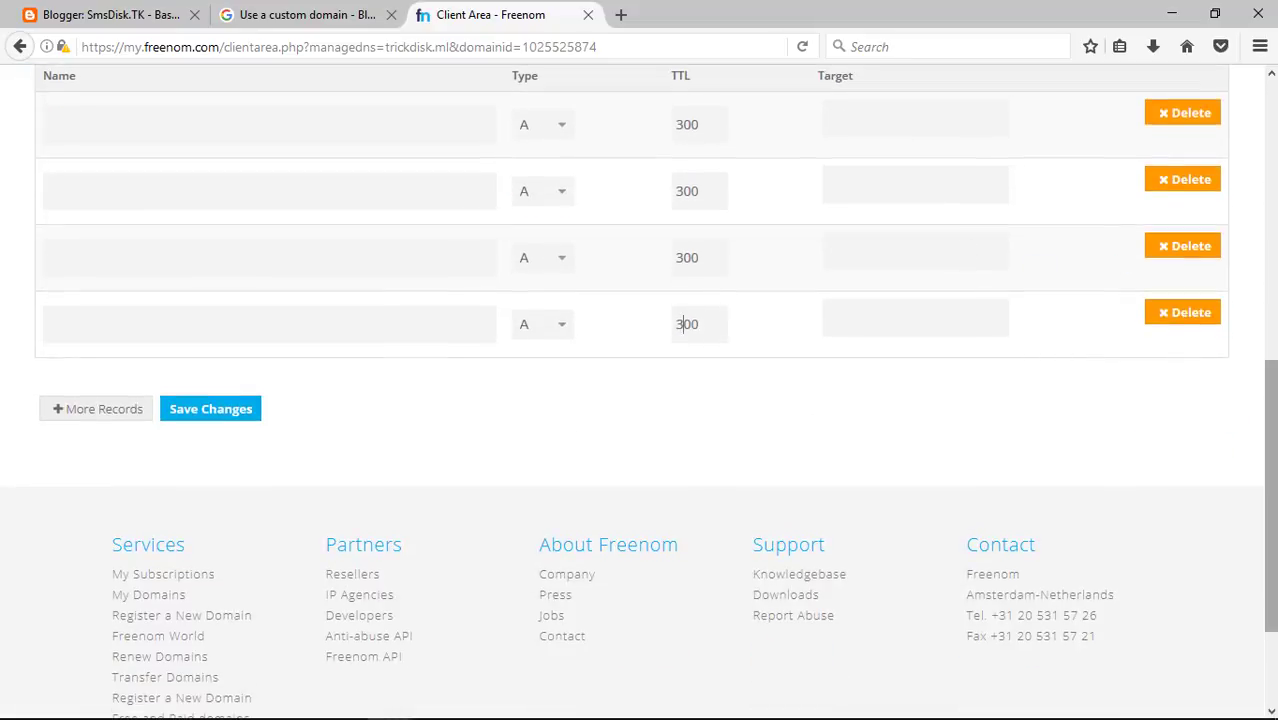
# - Check the Google IP list in the help article and paste 216.239.32.21 as the first new A record's target
pyautogui.scroll(1, 679, 323)
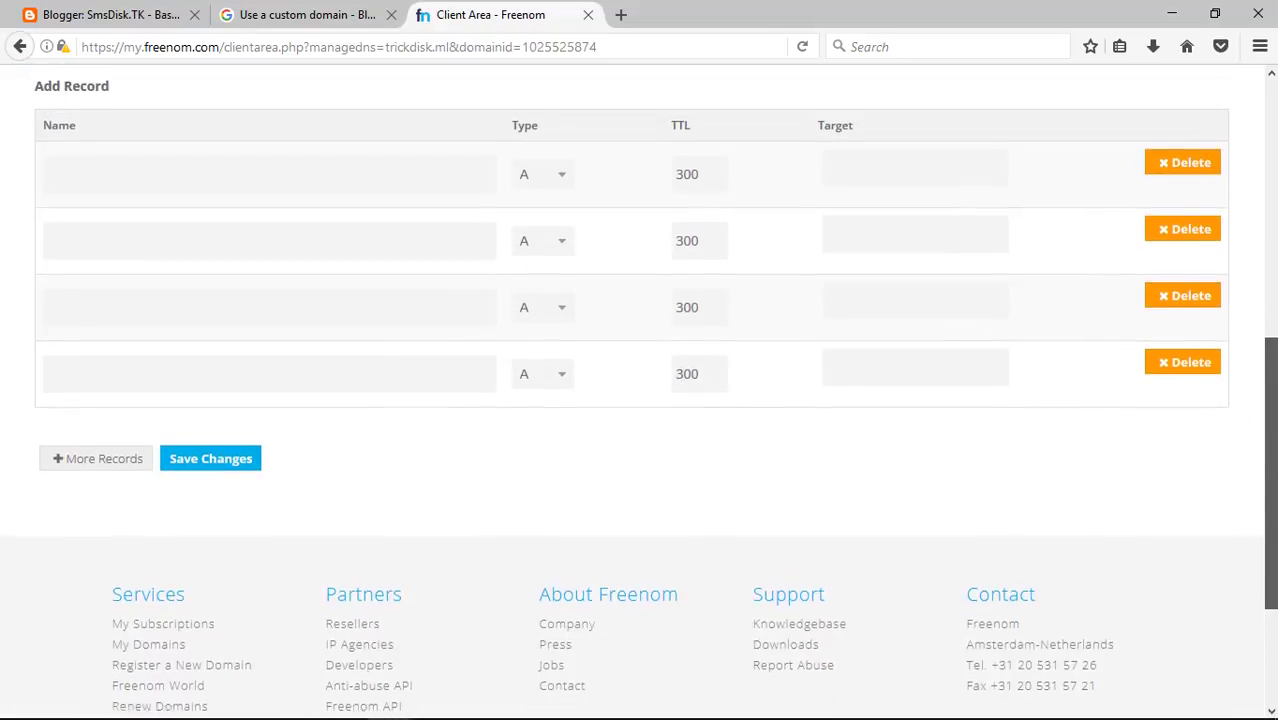
pyautogui.scroll(4, 640, 400)
pyautogui.scroll(-1, 640, 400)
pyautogui.scroll(1, 640, 400)
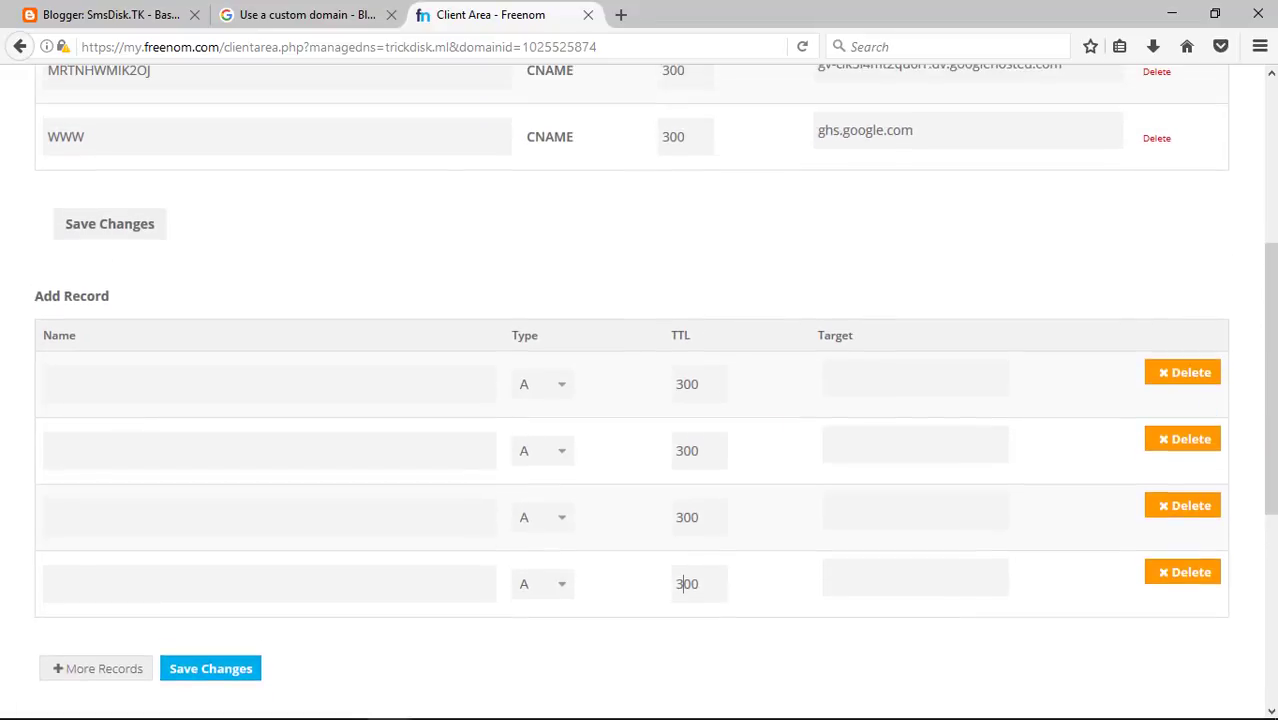
pyautogui.click(290, 14)
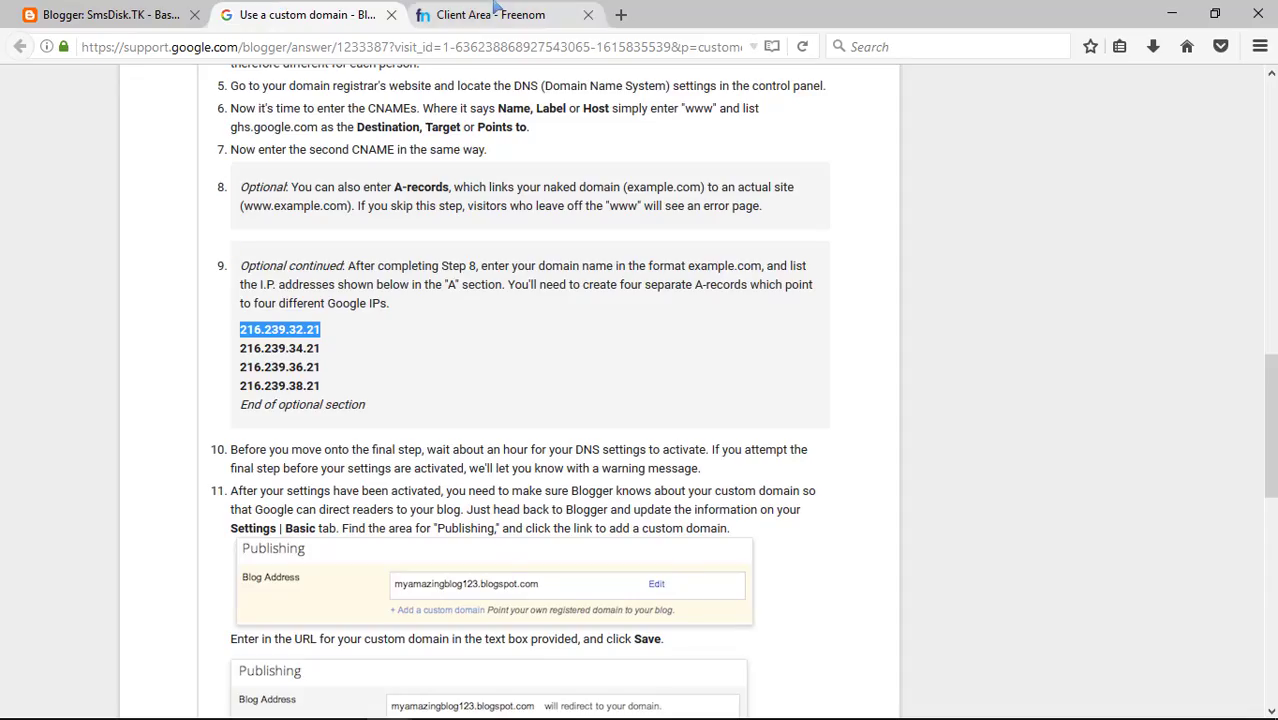
pyautogui.click(490, 14)
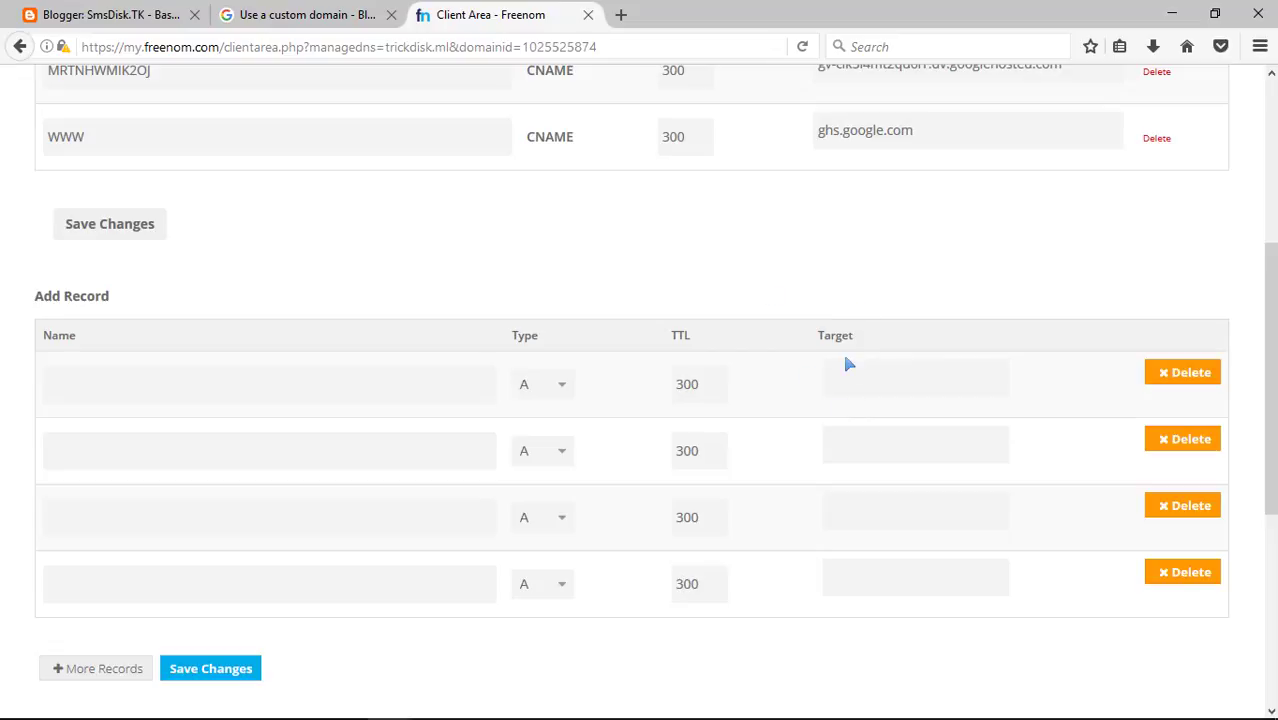
pyautogui.click(844, 374)
pyautogui.hotkey('ctrl', 'v')
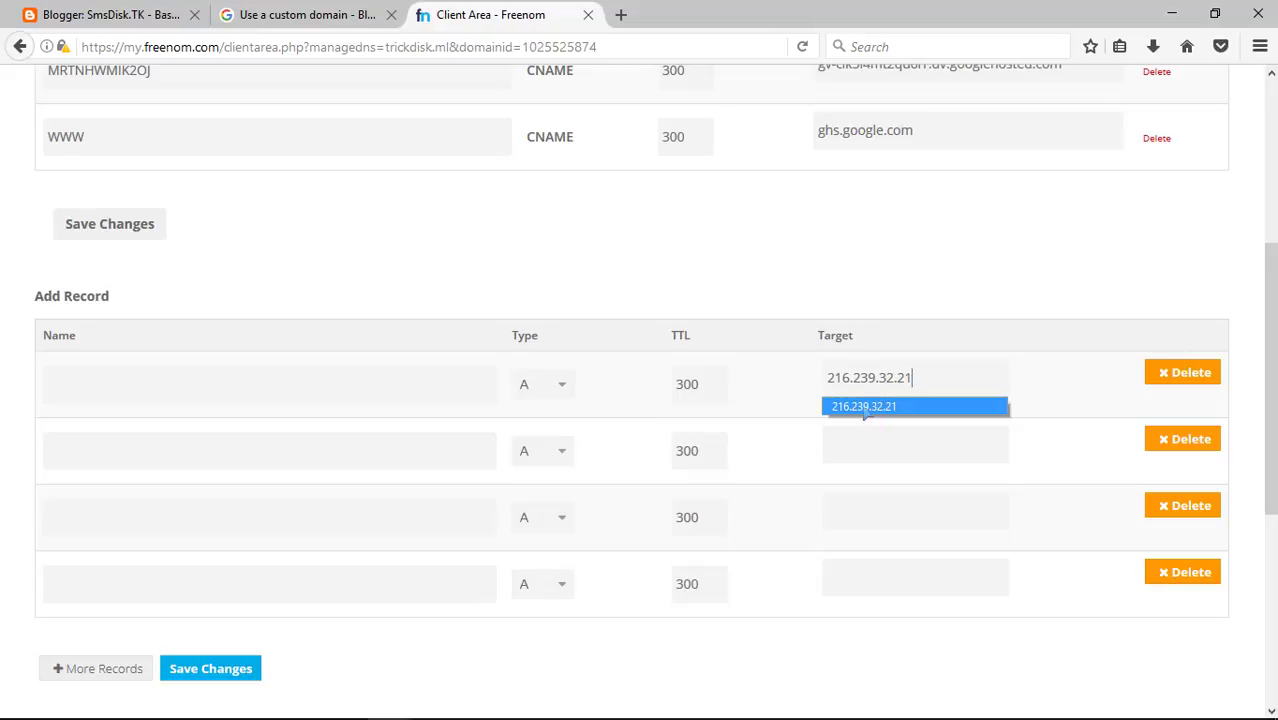
# - Copy 216.239.34.21 from the Google IP list in the help article into the second new A record's target
pyautogui.click(829, 379)
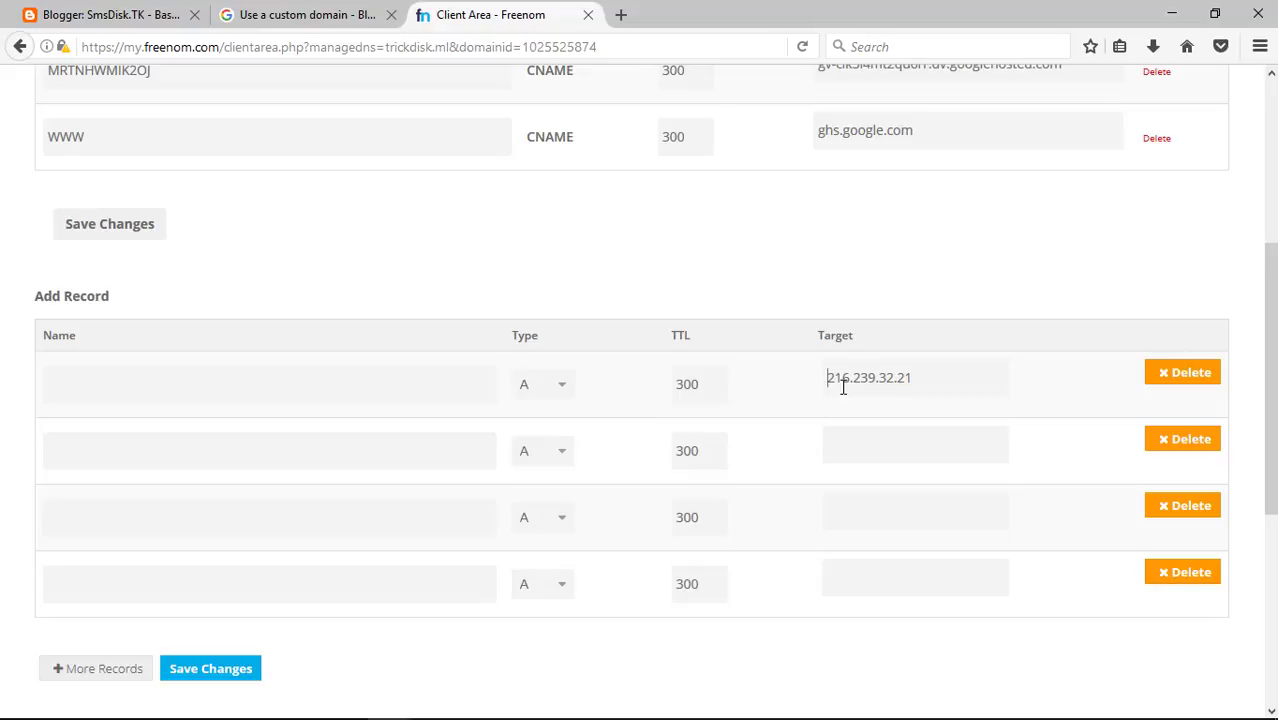
pyautogui.click(277, 15)
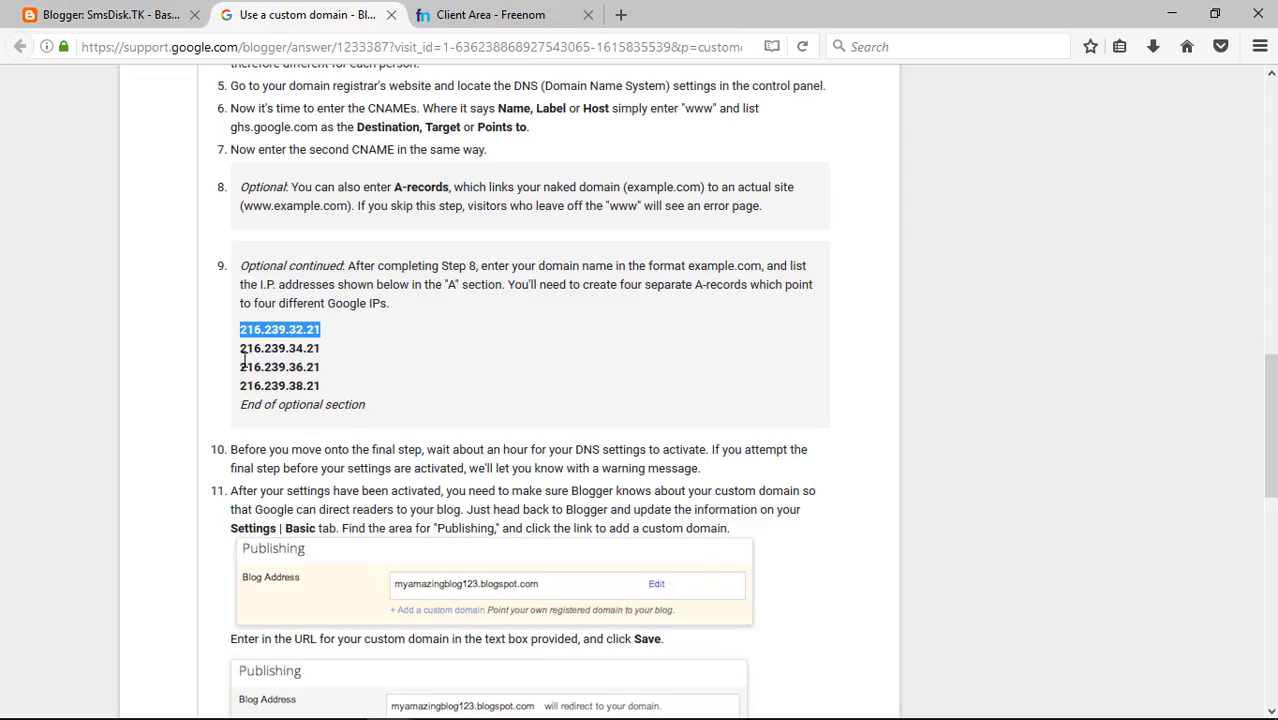
pyautogui.moveTo(240, 348); pyautogui.dragTo(322, 348)
pyautogui.hotkey('ctrl', 'c')
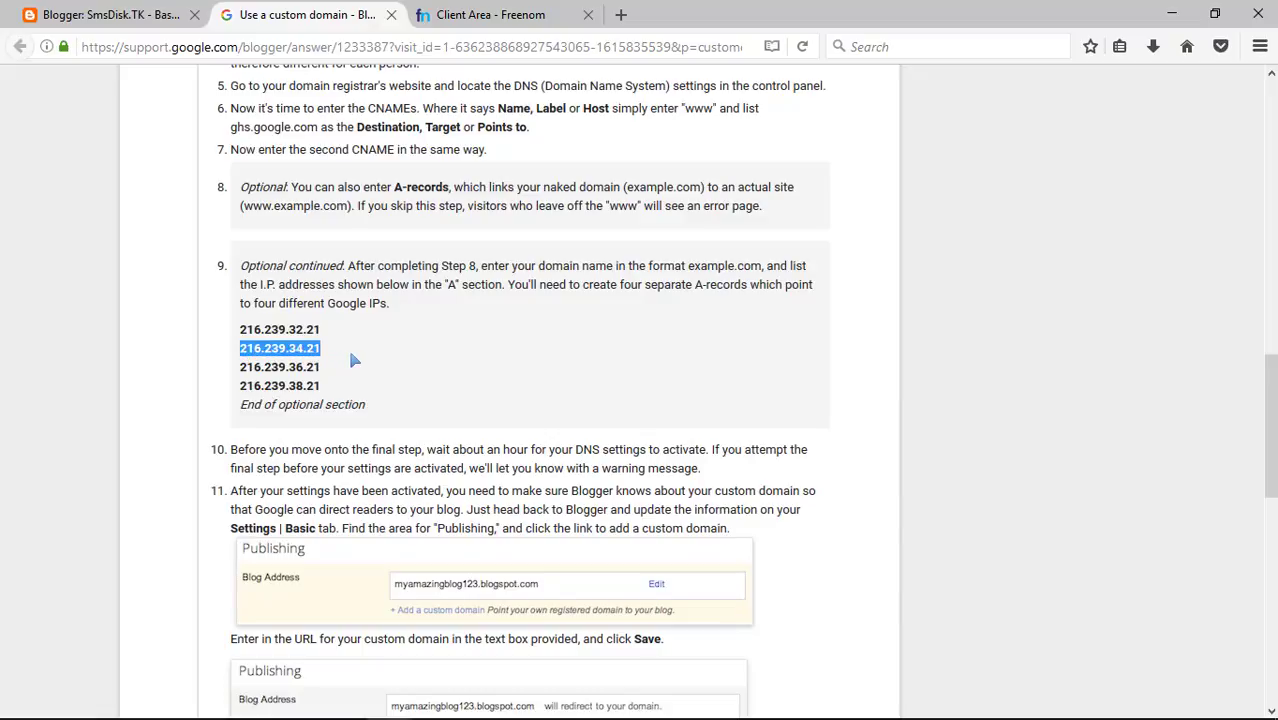
pyautogui.click(546, 12)
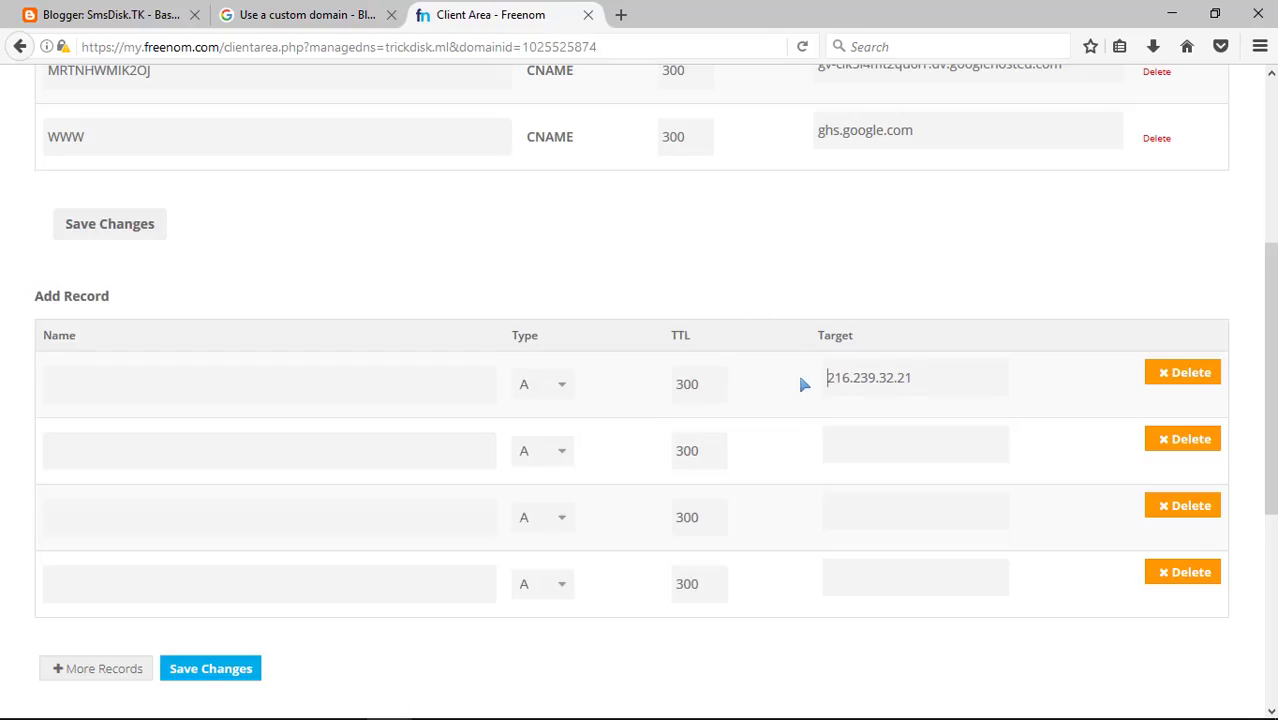
pyautogui.click(840, 441)
pyautogui.hotkey('ctrl', 'v')
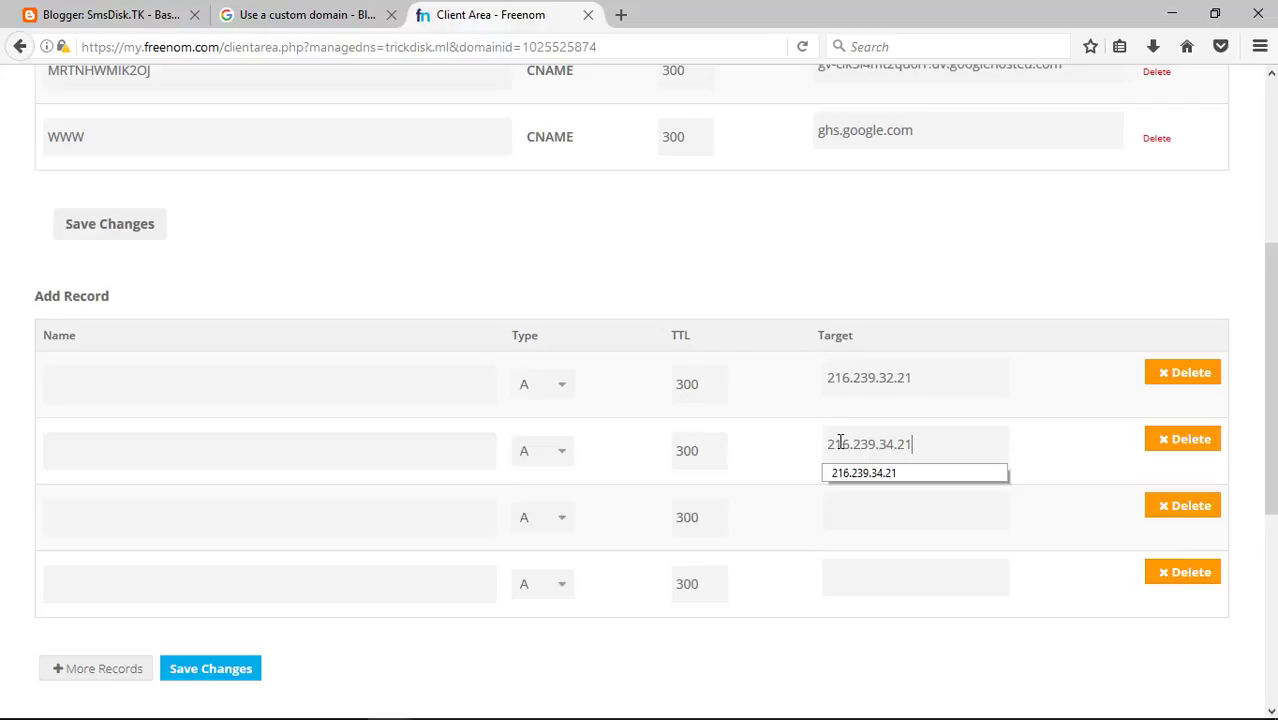
# - Copy 216.239.36.21 from the help article's IP list into the third new A record's target
pyautogui.click(300, 14)
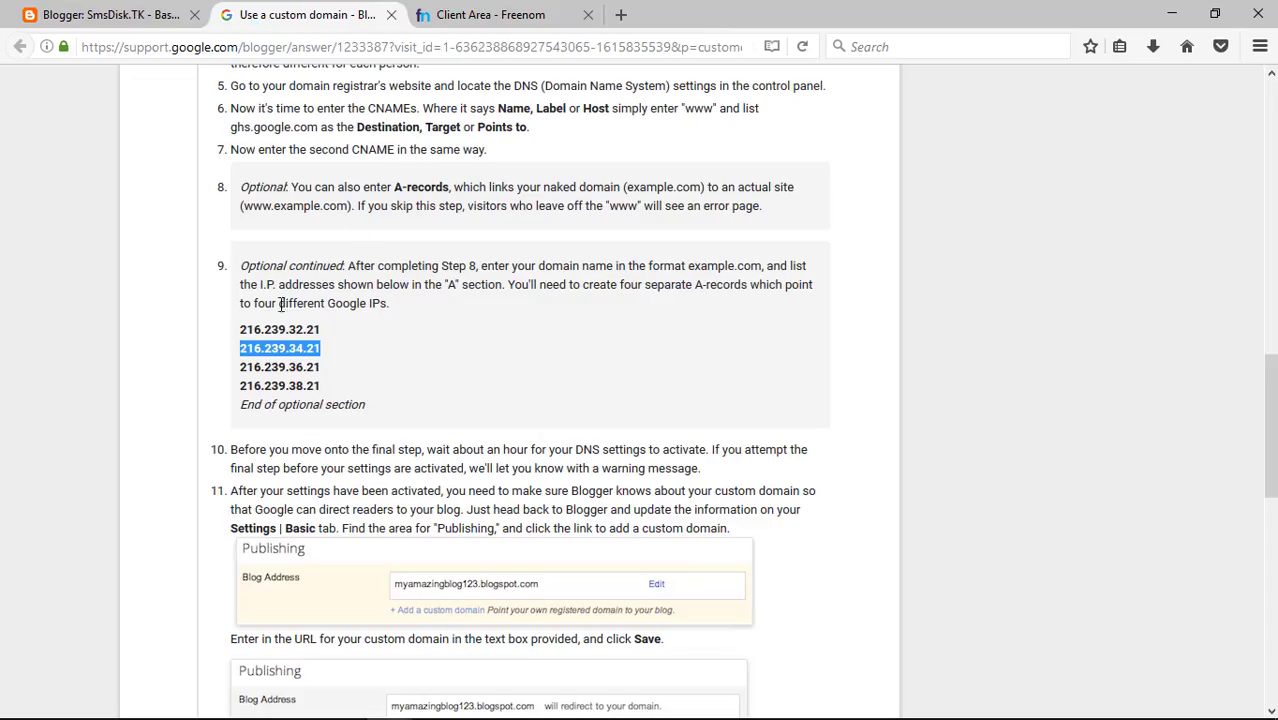
pyautogui.click(256, 372)
pyautogui.moveTo(256, 372); pyautogui.dragTo(323, 372)
pyautogui.hotkey('ctrl', 'c')
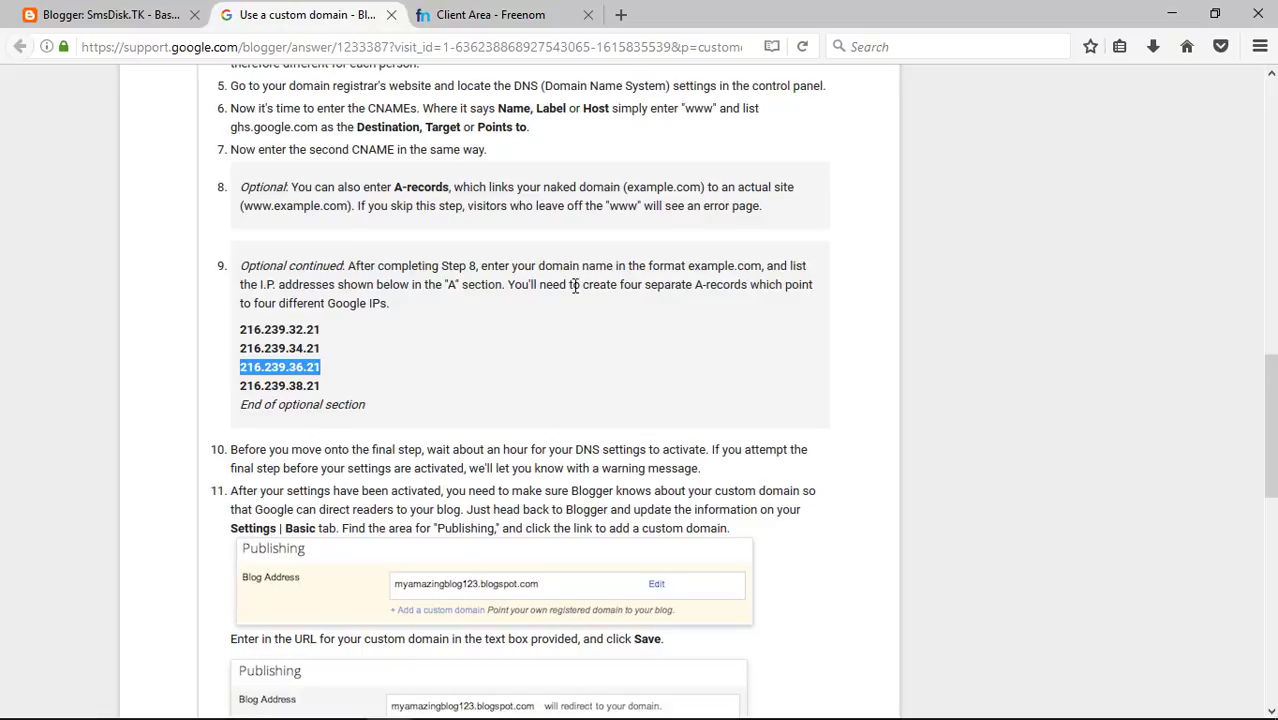
pyautogui.click(480, 14)
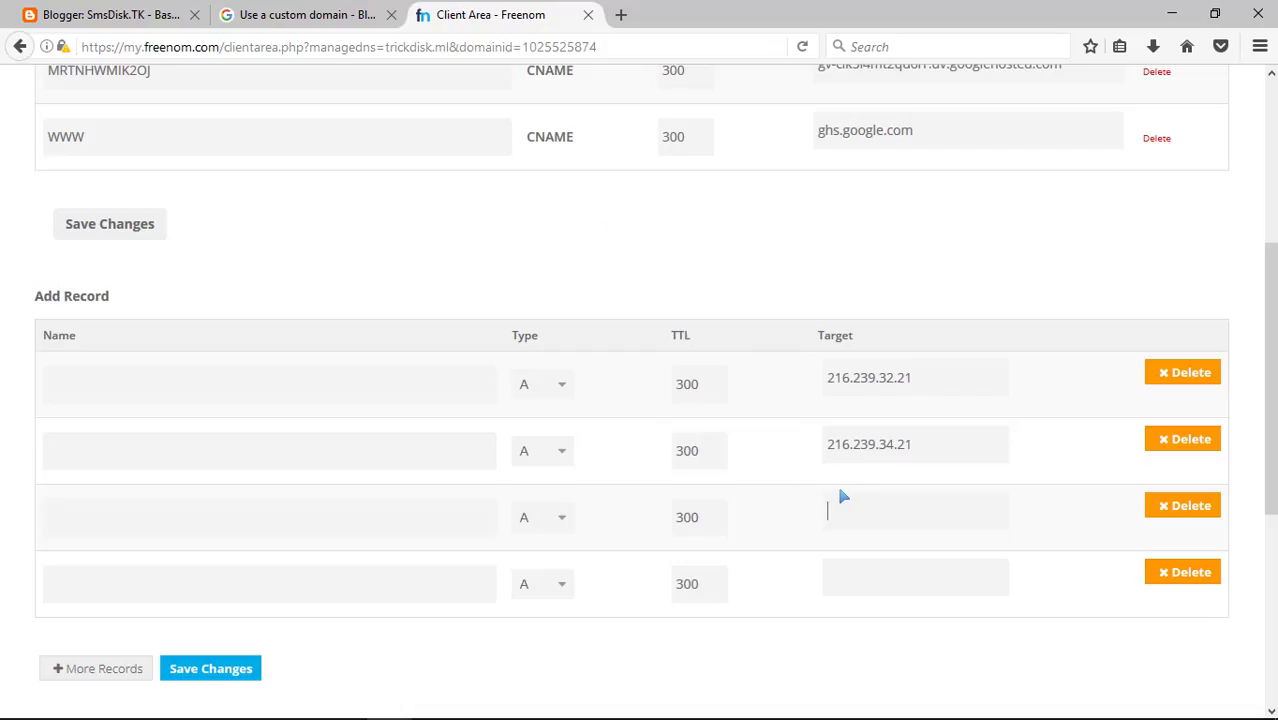
pyautogui.hotkey('ctrl', 'v')
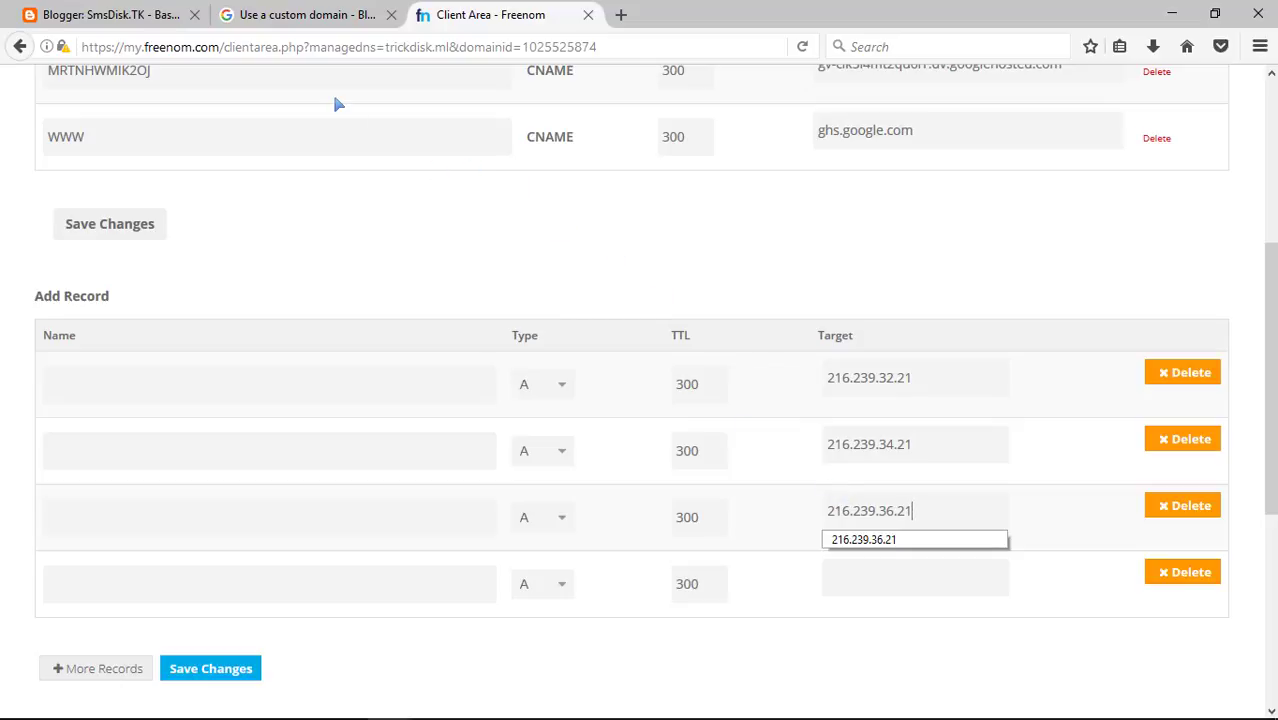
# - Copy 216.239.38.21 from the help article into the fourth new A record's target and save the new records
pyautogui.click(297, 18)
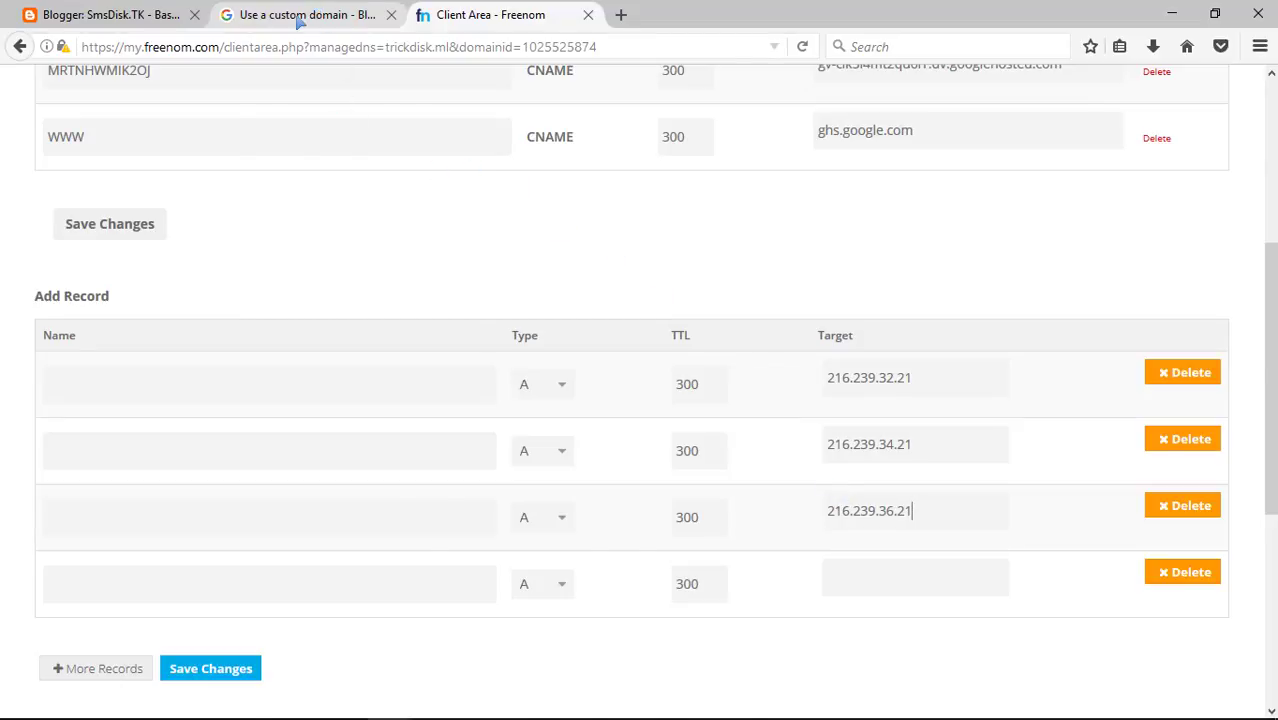
pyautogui.click(298, 18)
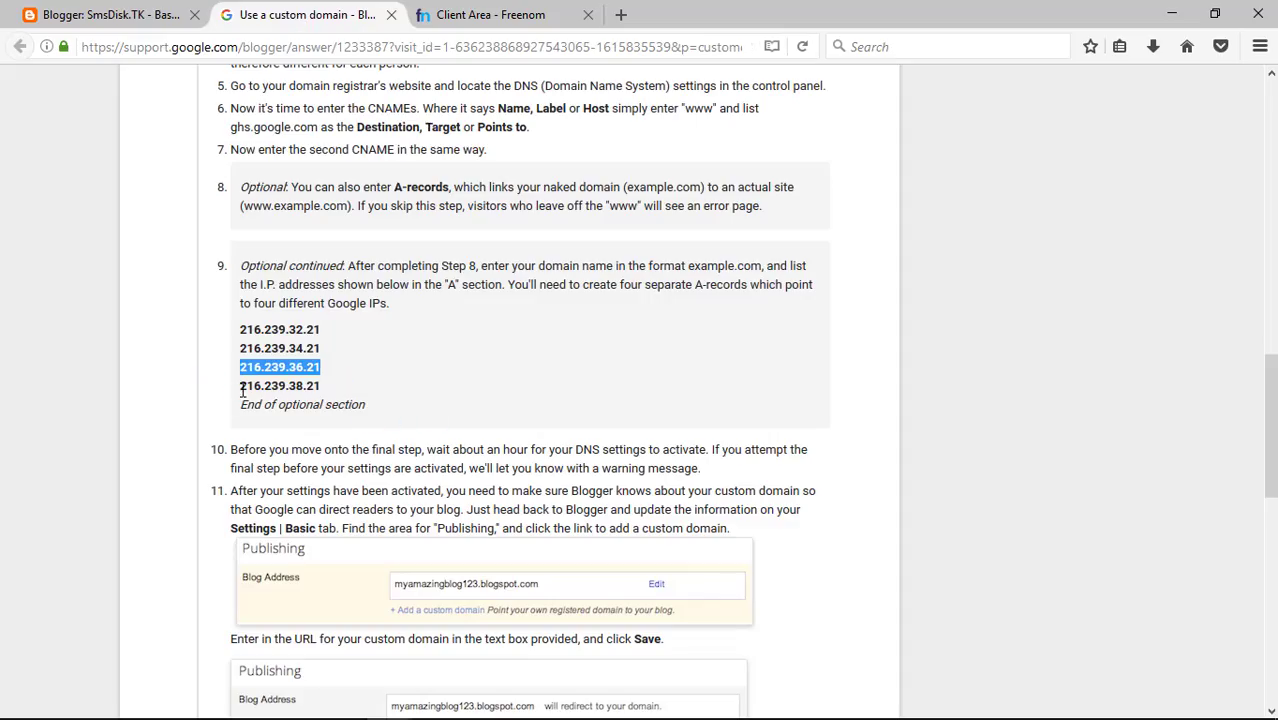
pyautogui.moveTo(240, 386); pyautogui.dragTo(321, 390)
pyautogui.hotkey('ctrl', 'c')
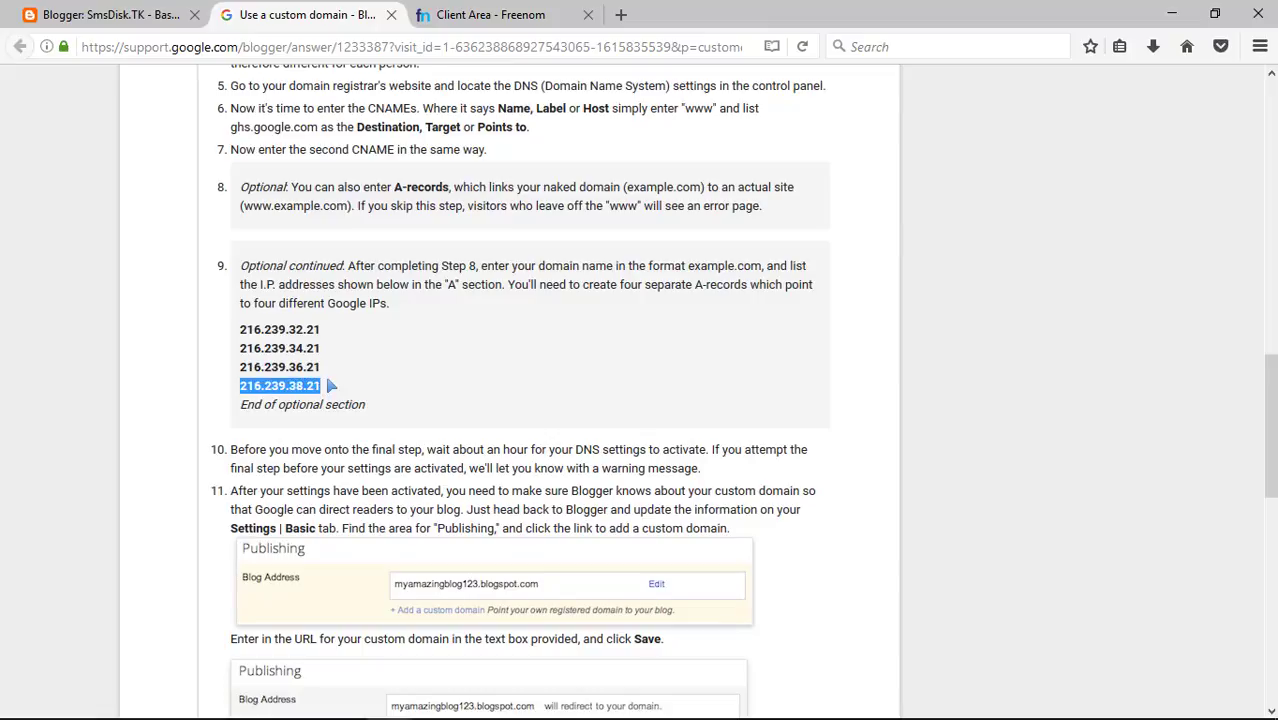
pyautogui.click(470, 14)
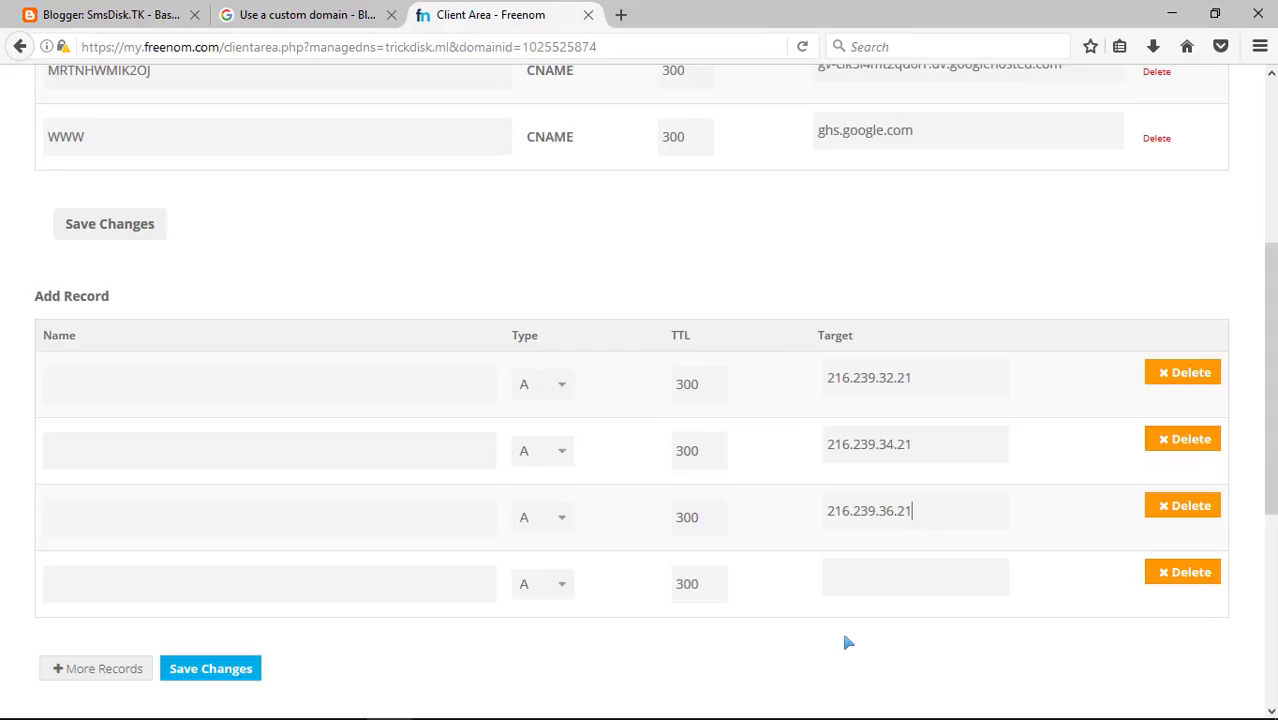
pyautogui.click(832, 574)
pyautogui.hotkey('ctrl', 'v')
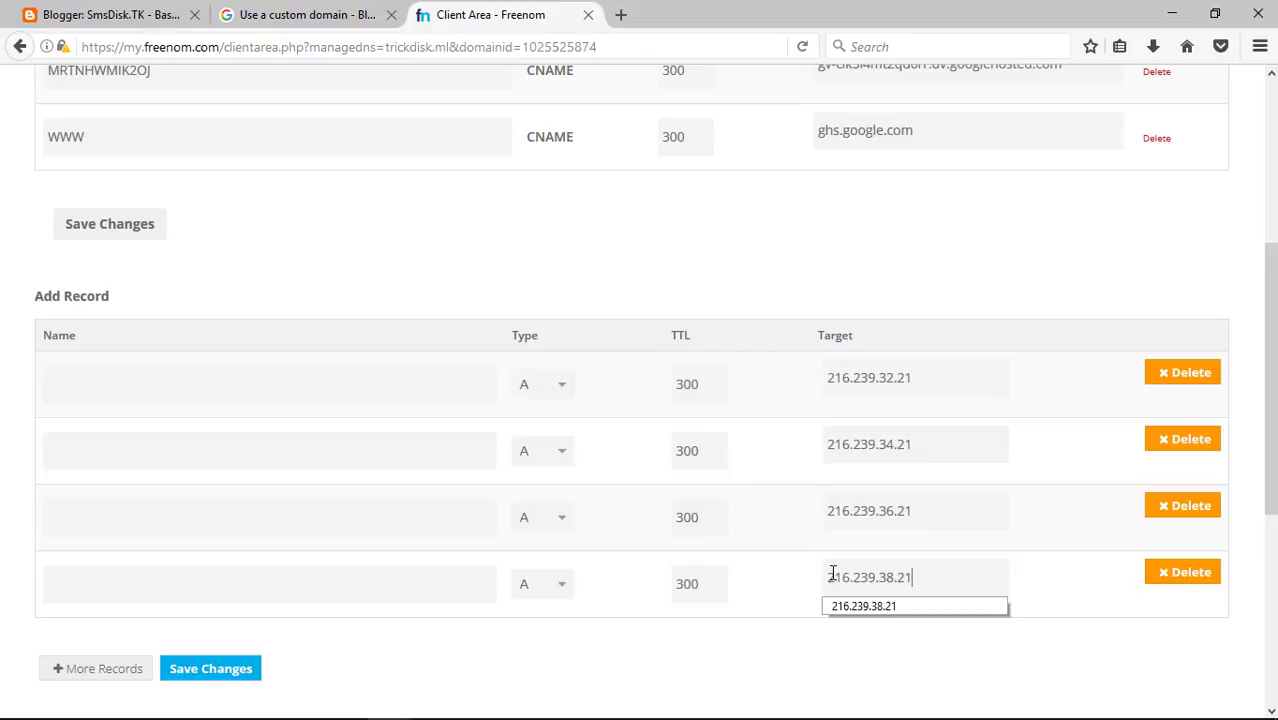
pyautogui.click(243, 680)
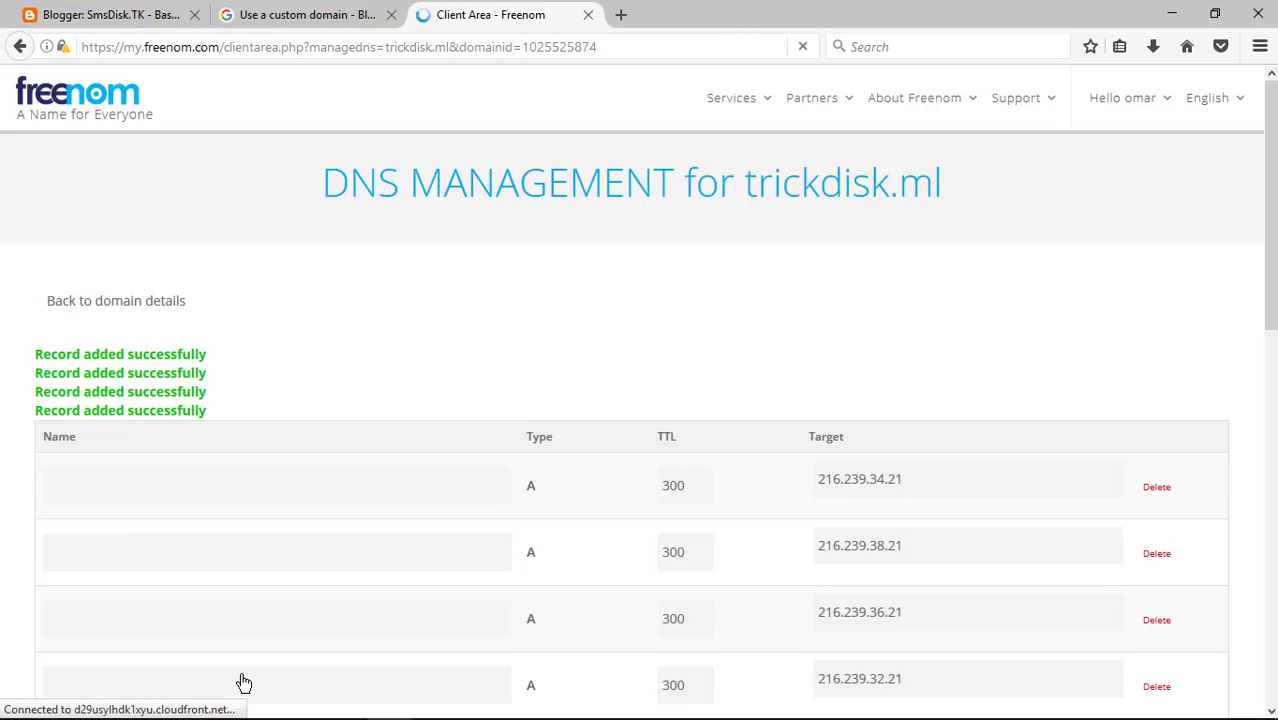
# - Review the saved A and CNAME records of trickdisk.ml and compare them with the help article's IP list
pyautogui.scroll(-10, 305, 590)
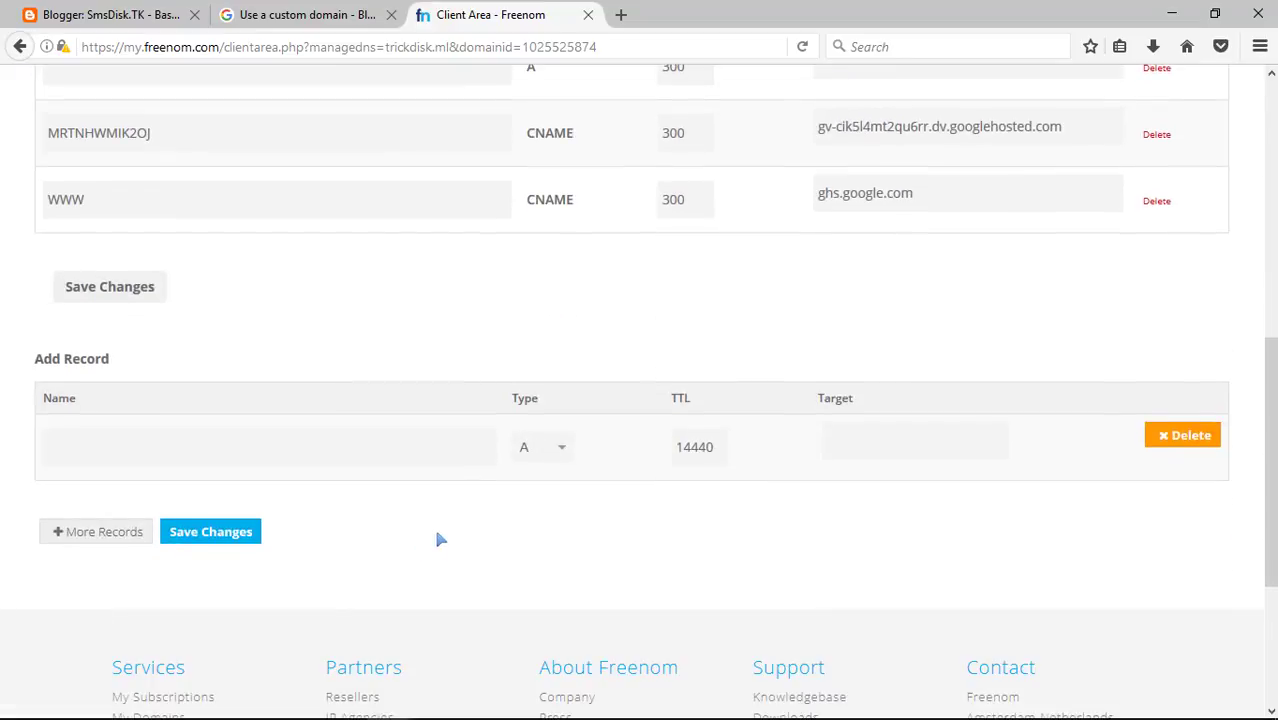
pyautogui.scroll(5, 285, 595)
pyautogui.scroll(-1, 285, 595)
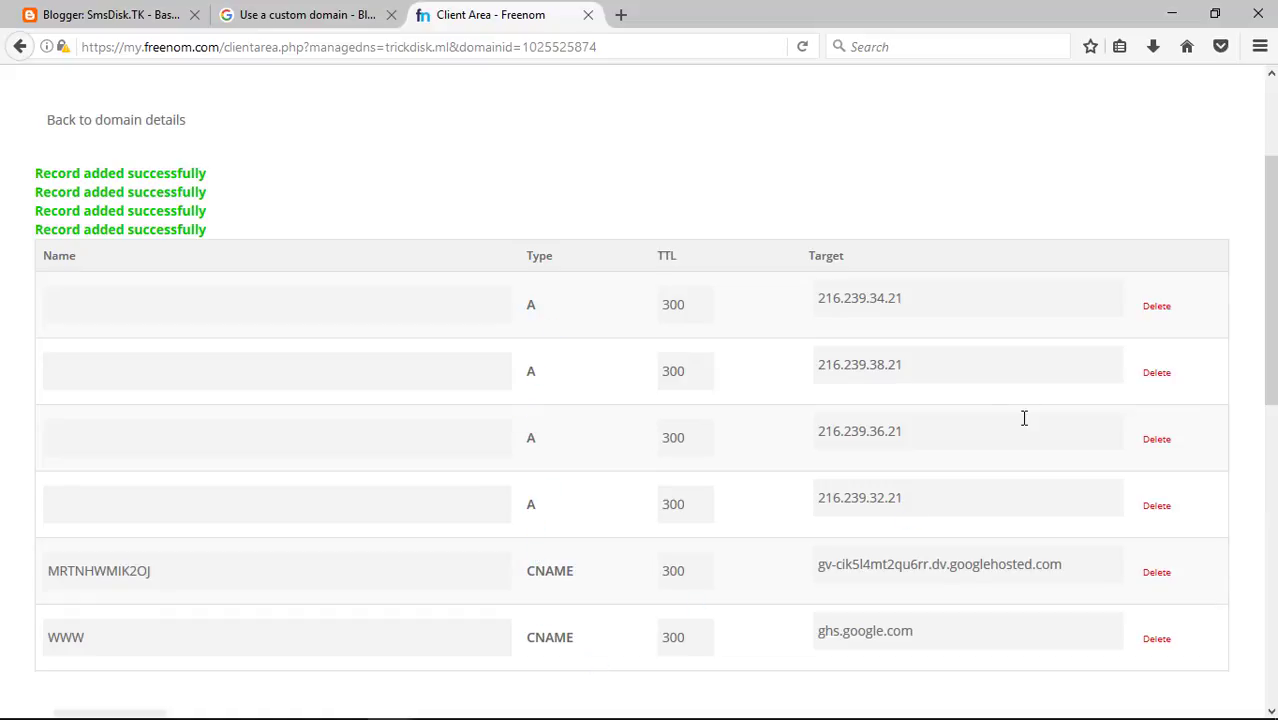
pyautogui.click(292, 15)
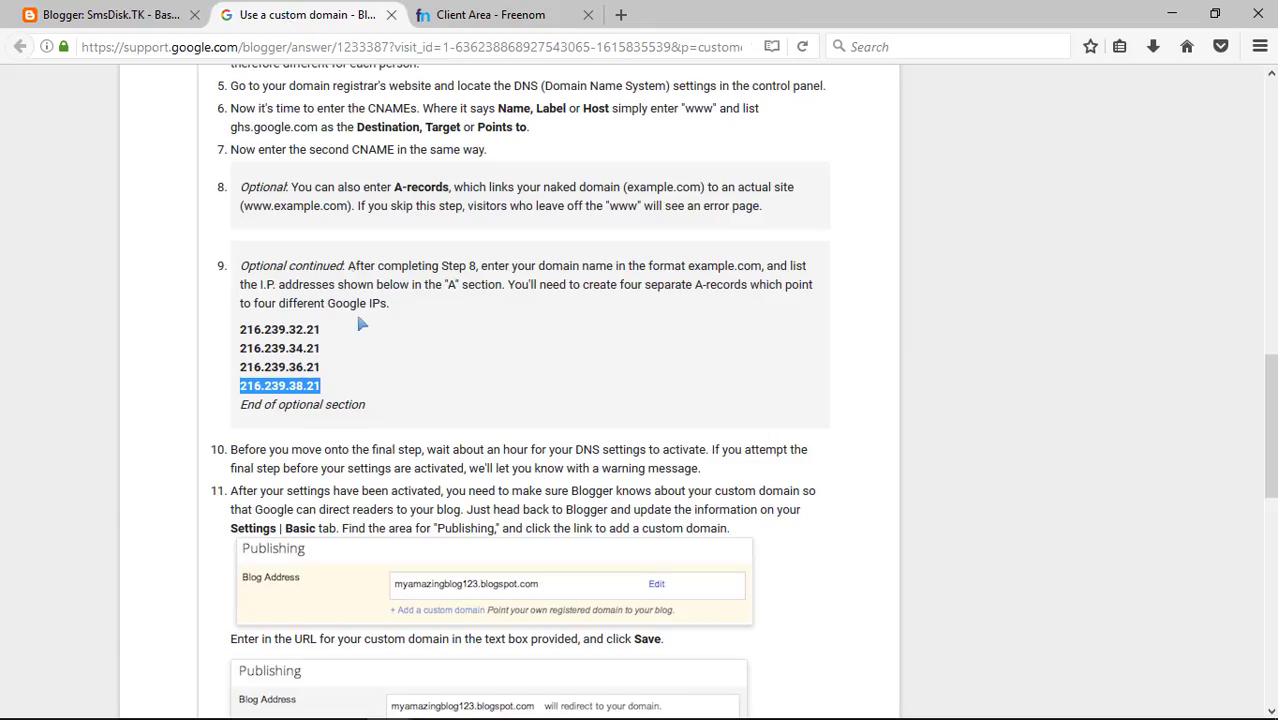
pyautogui.click(509, 5)
pyautogui.scroll(-5, 563, 342)
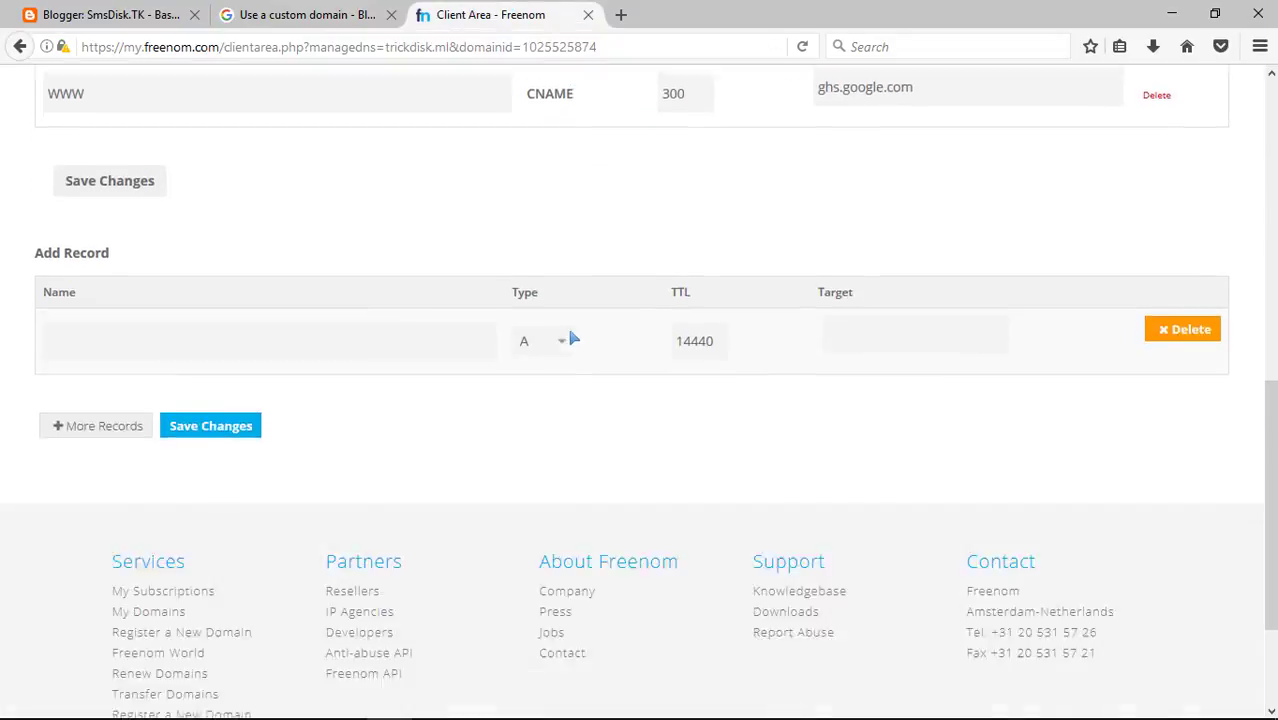
pyautogui.scroll(5, 571, 337)
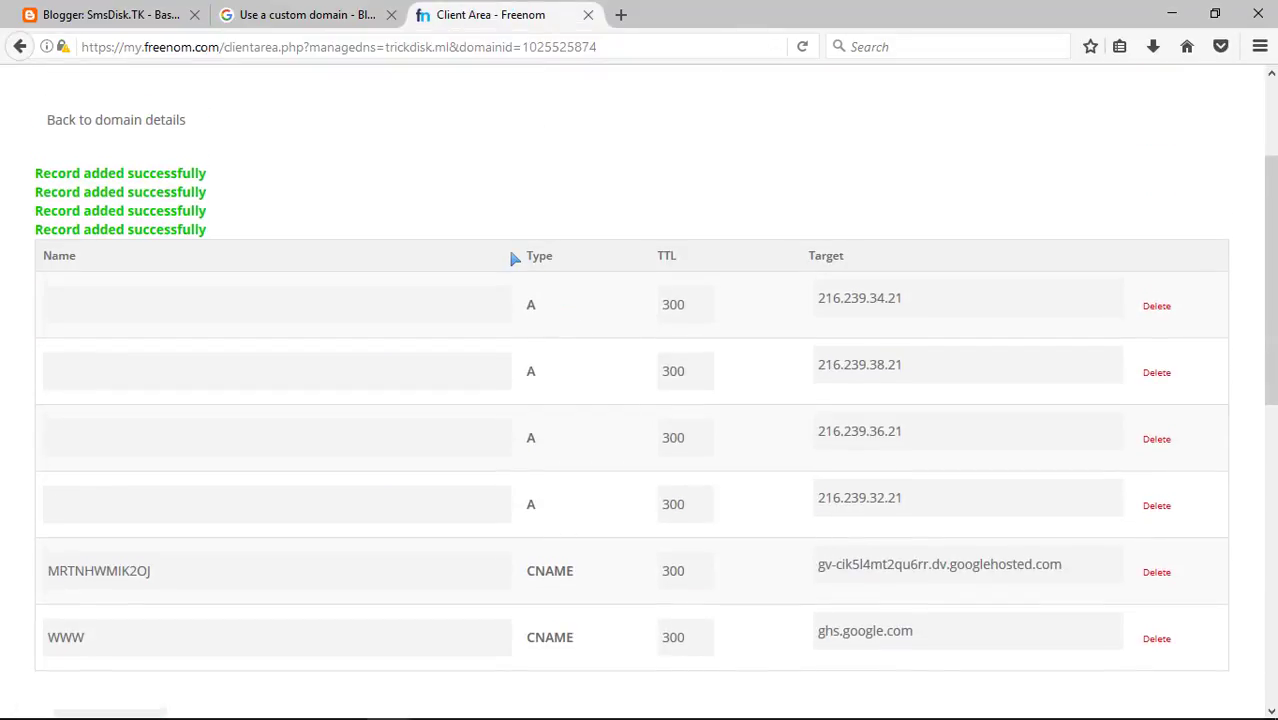
pyautogui.scroll(2, 512, 256)
pyautogui.scroll(-5, 513, 245)
pyautogui.scroll(-2, 514, 230)
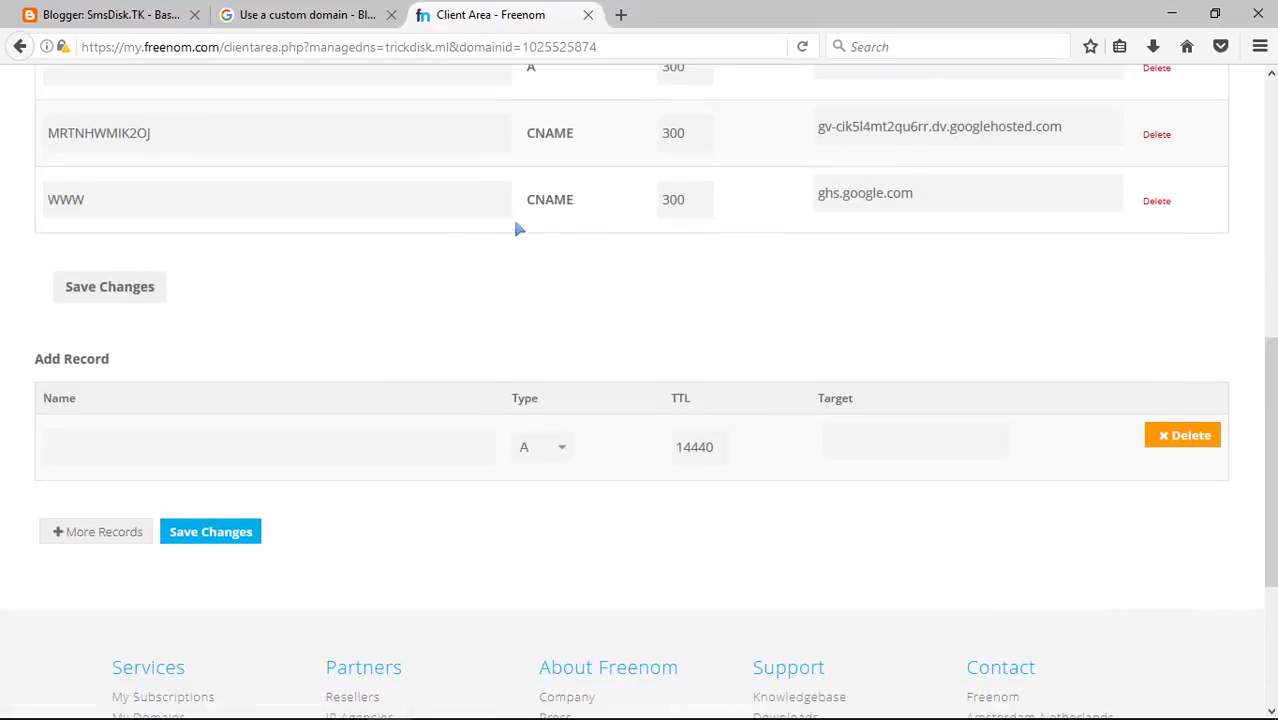
pyautogui.scroll(6, 540, 190)
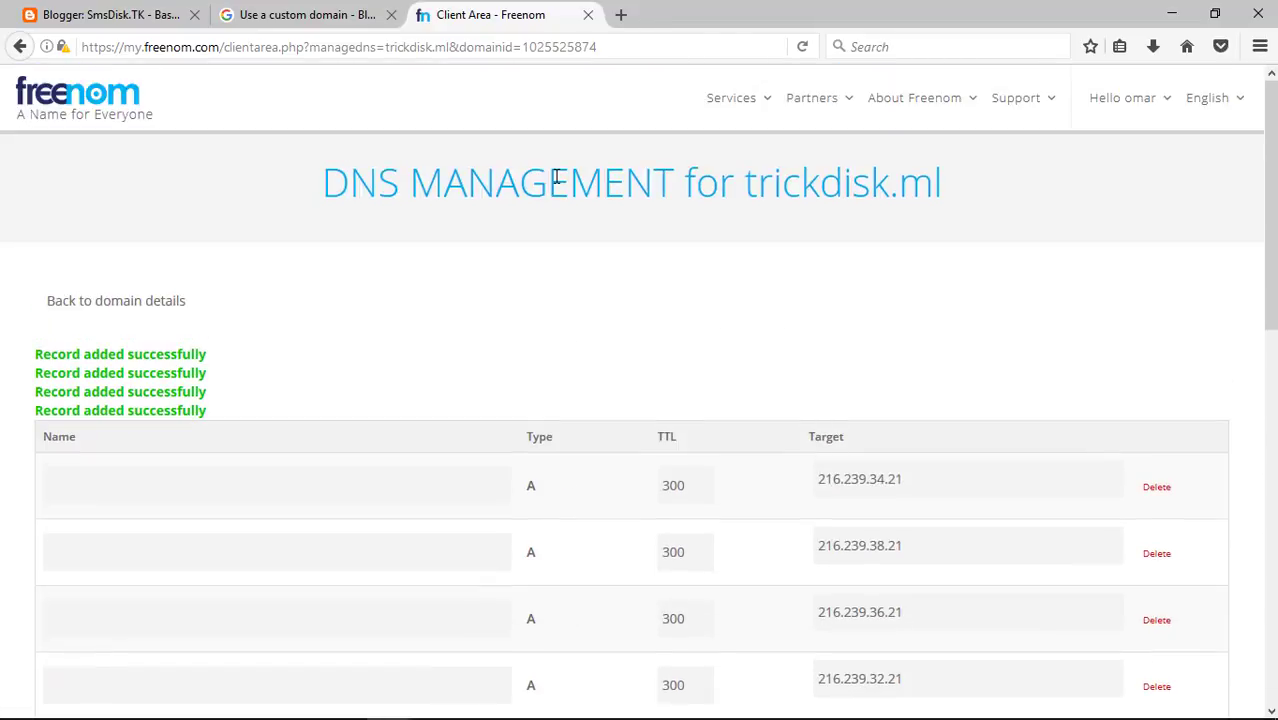
pyautogui.click(320, 16)
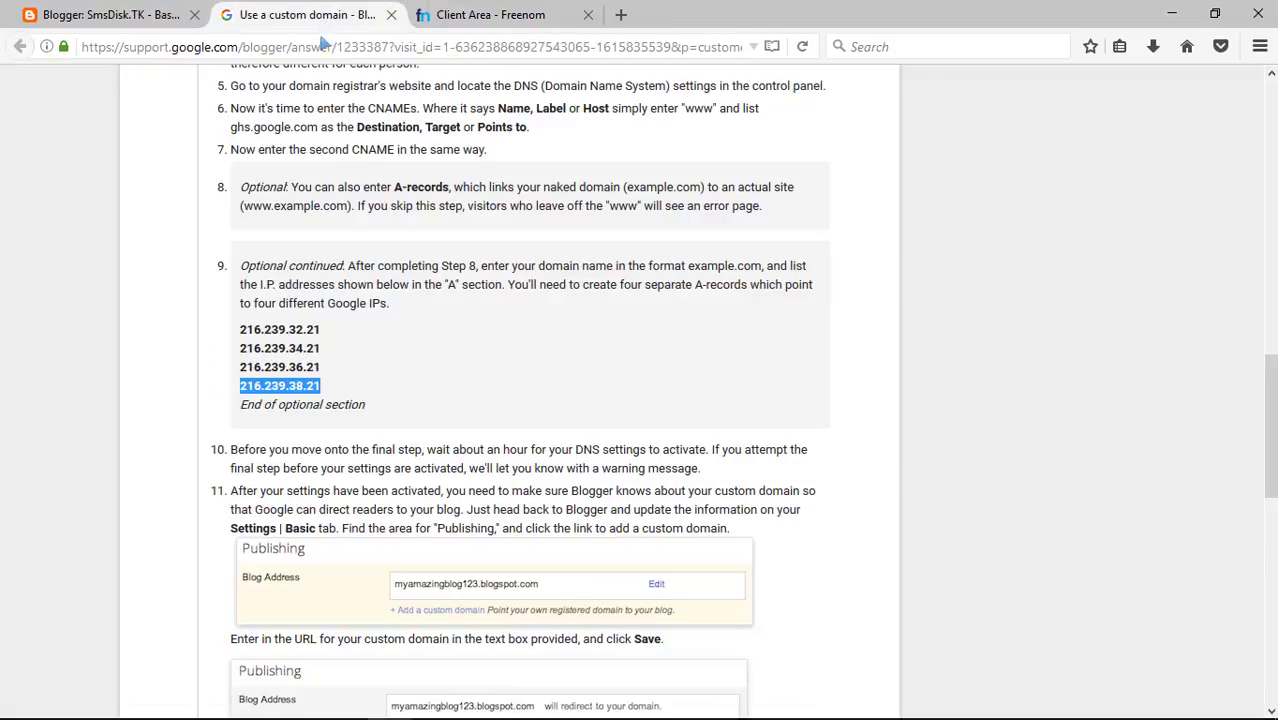
pyautogui.click(137, 12)
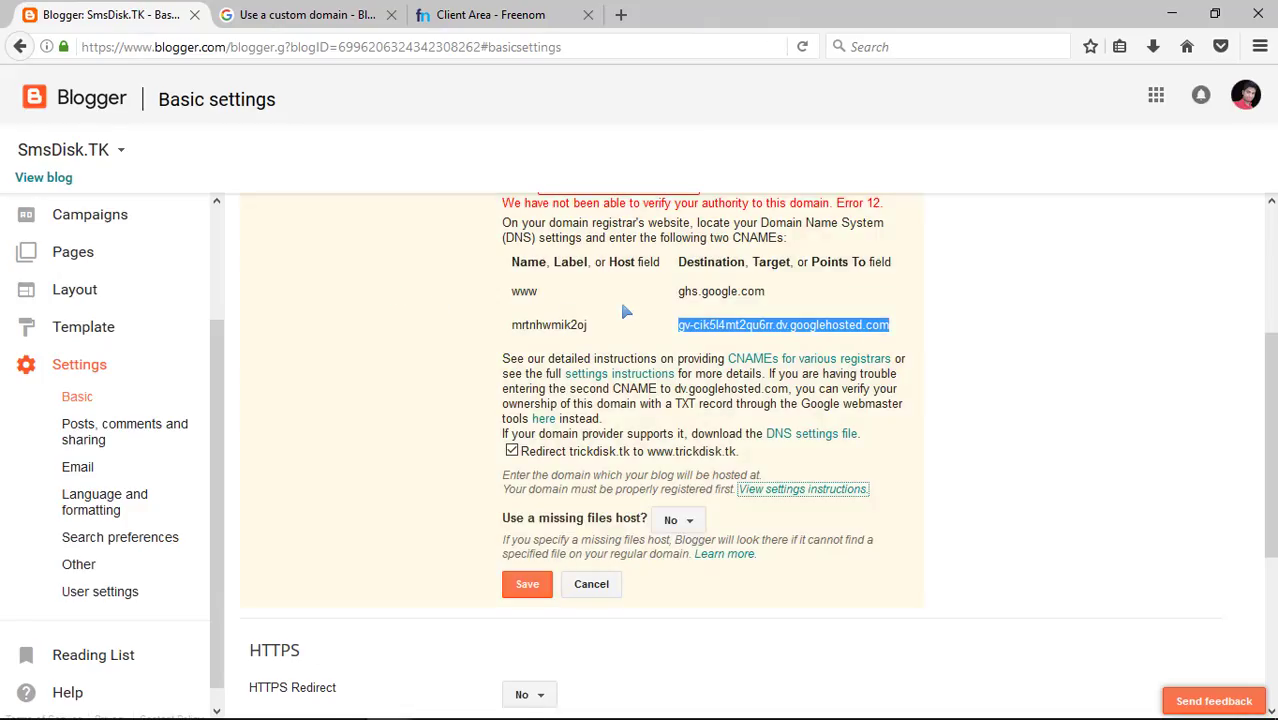
pyautogui.scroll(3, 625, 312)
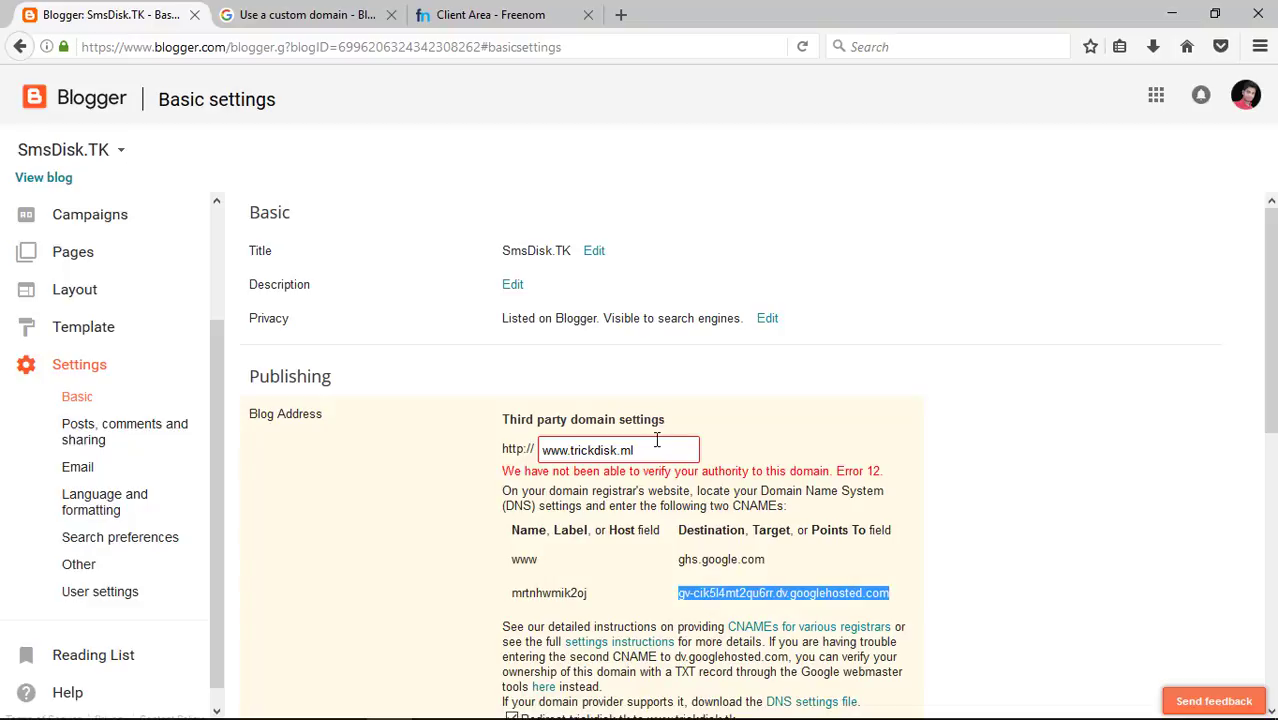
pyautogui.scroll(-5, 658, 438)
pyautogui.scroll(6, 658, 438)
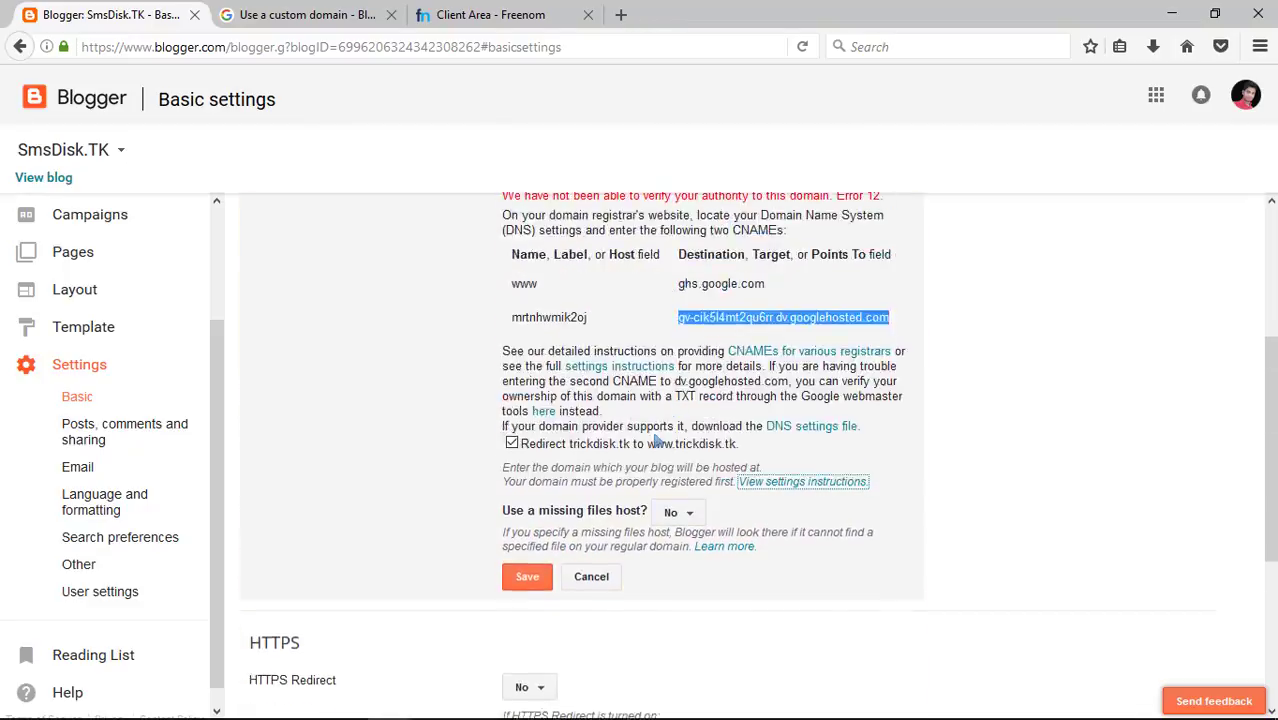
pyautogui.scroll(-1, 658, 438)
pyautogui.scroll(1, 603, 61)
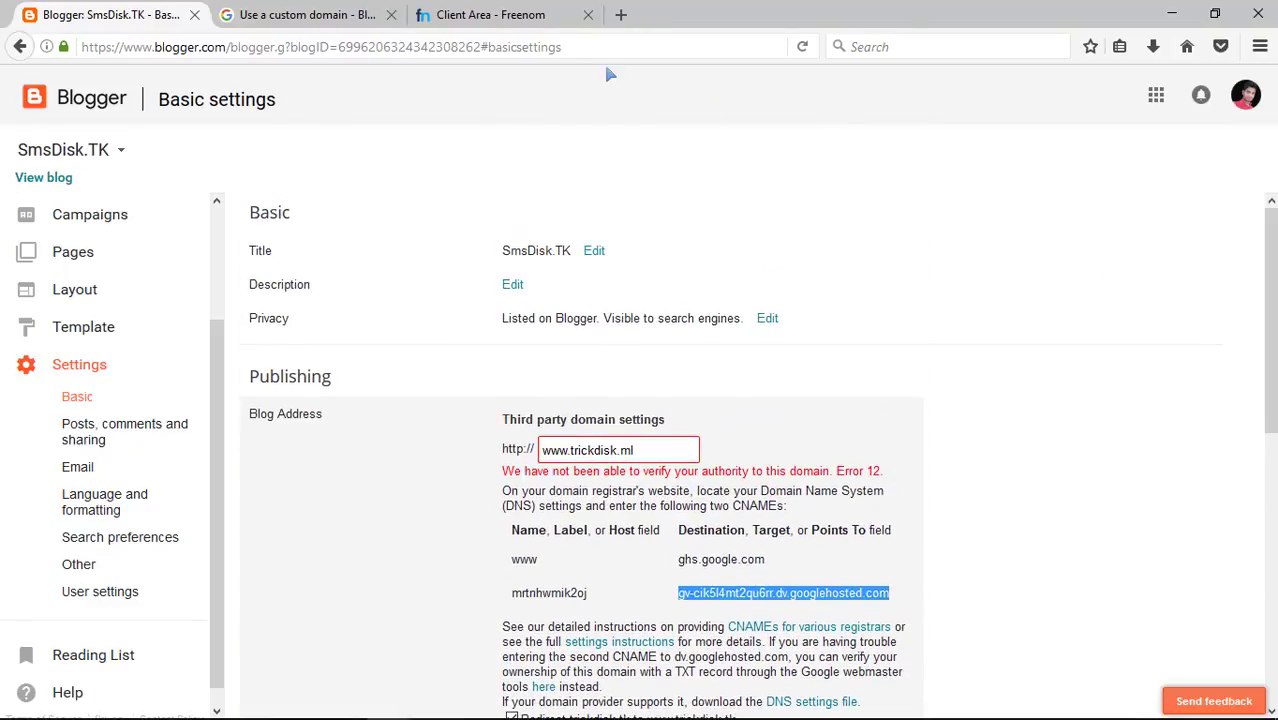
pyautogui.click(490, 14)
pyautogui.click(340, 18)
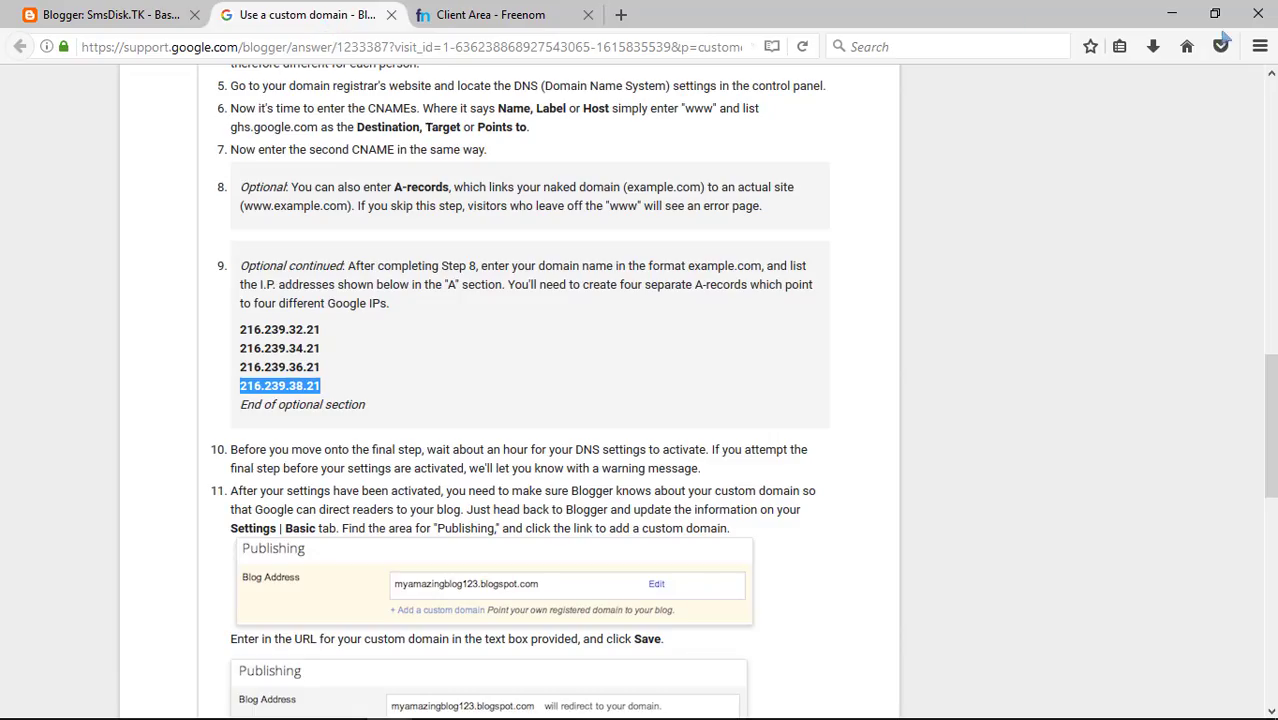
pyautogui.click(1171, 14)
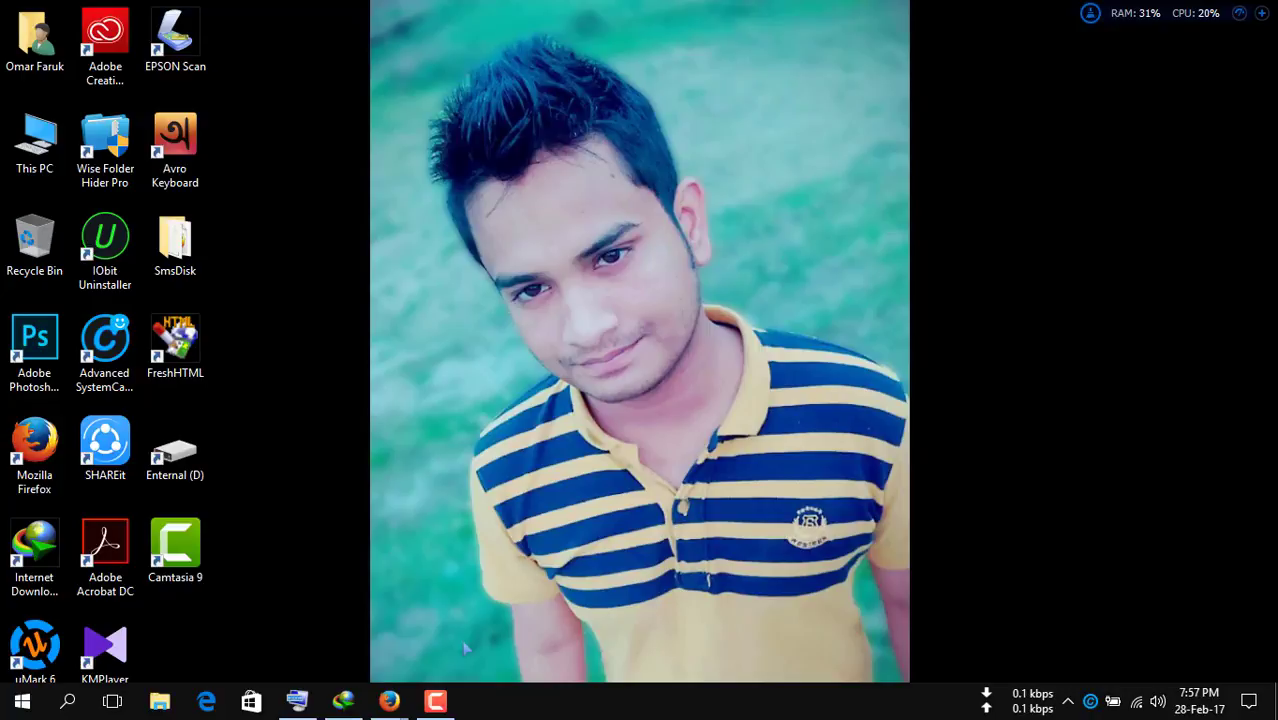
pyautogui.click(437, 697)
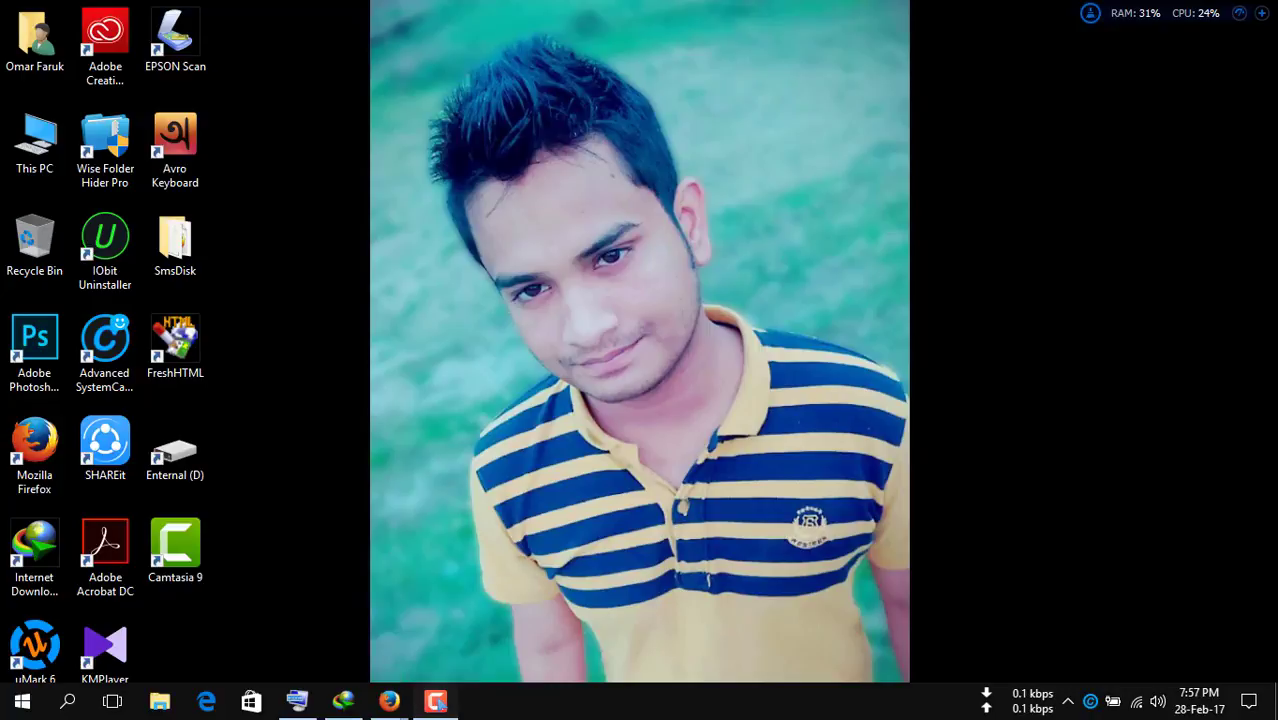
pyautogui.moveTo(389, 701)
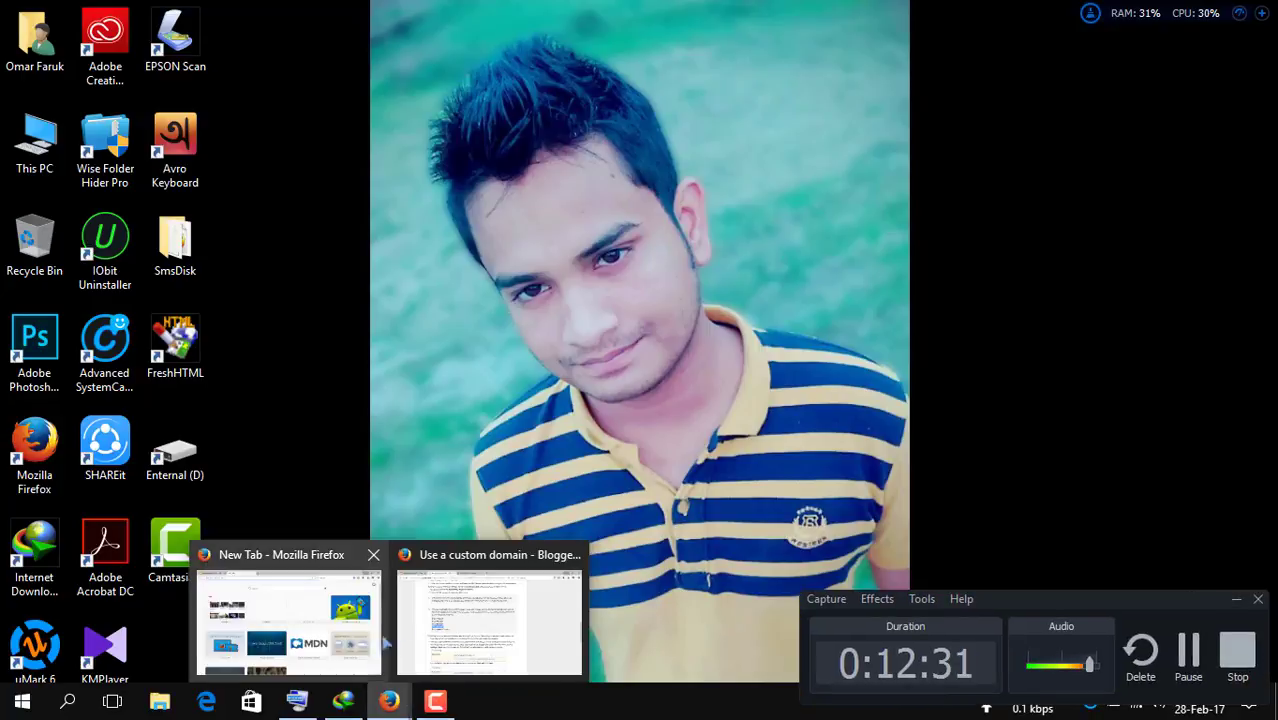
pyautogui.click(422, 606)
pyautogui.scroll(10, 427, 106)
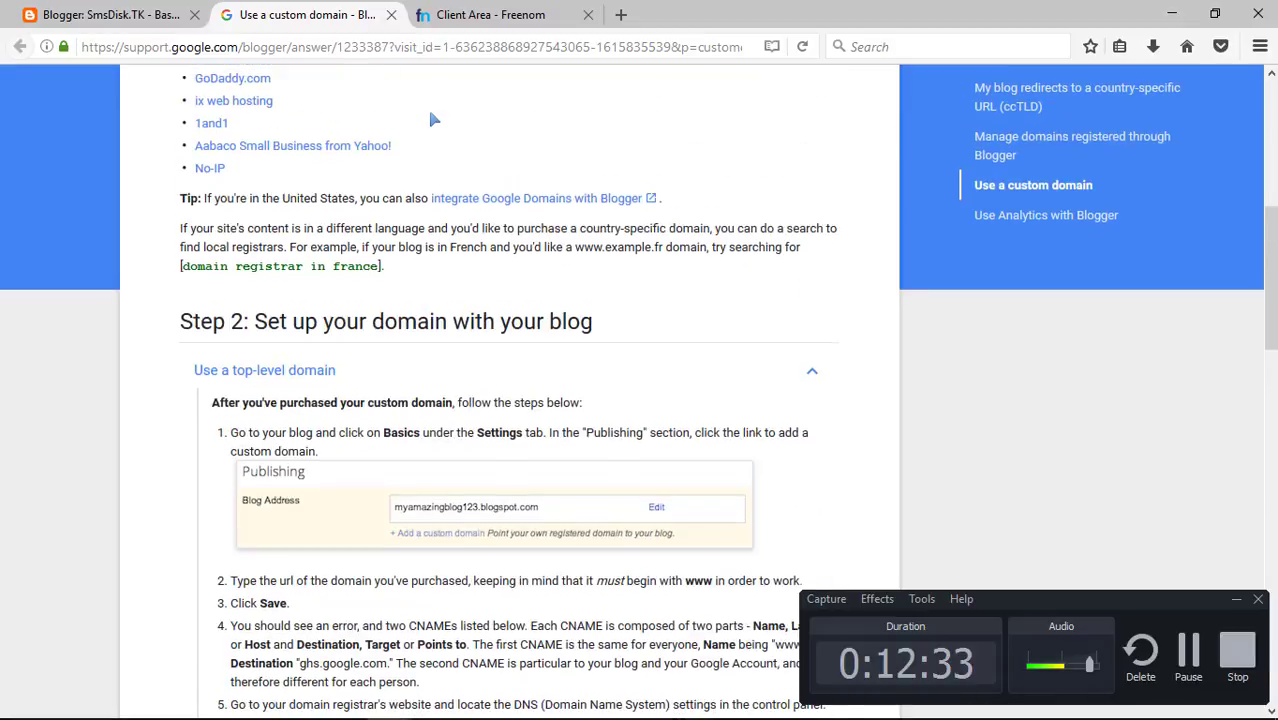
pyautogui.scroll(3, 433, 133)
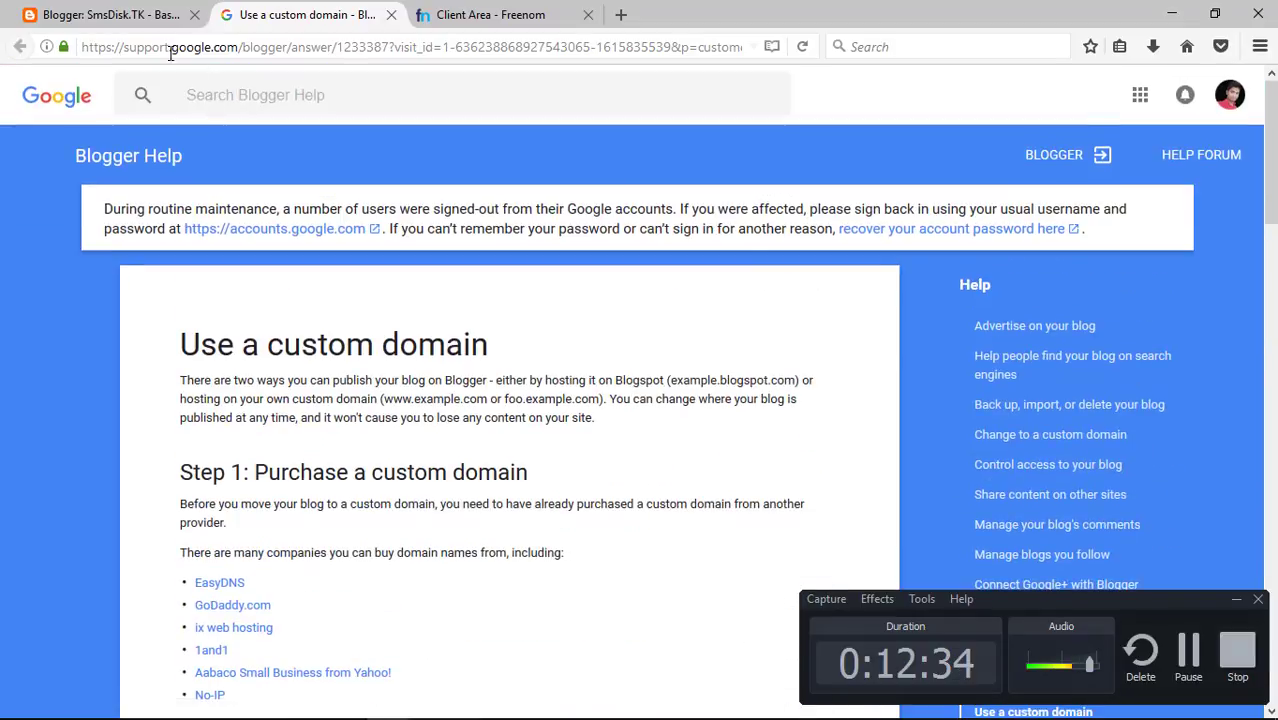
# - Return to the blog's Basic settings and check the third-party domain entry and its redirect option
pyautogui.click(137, 12)
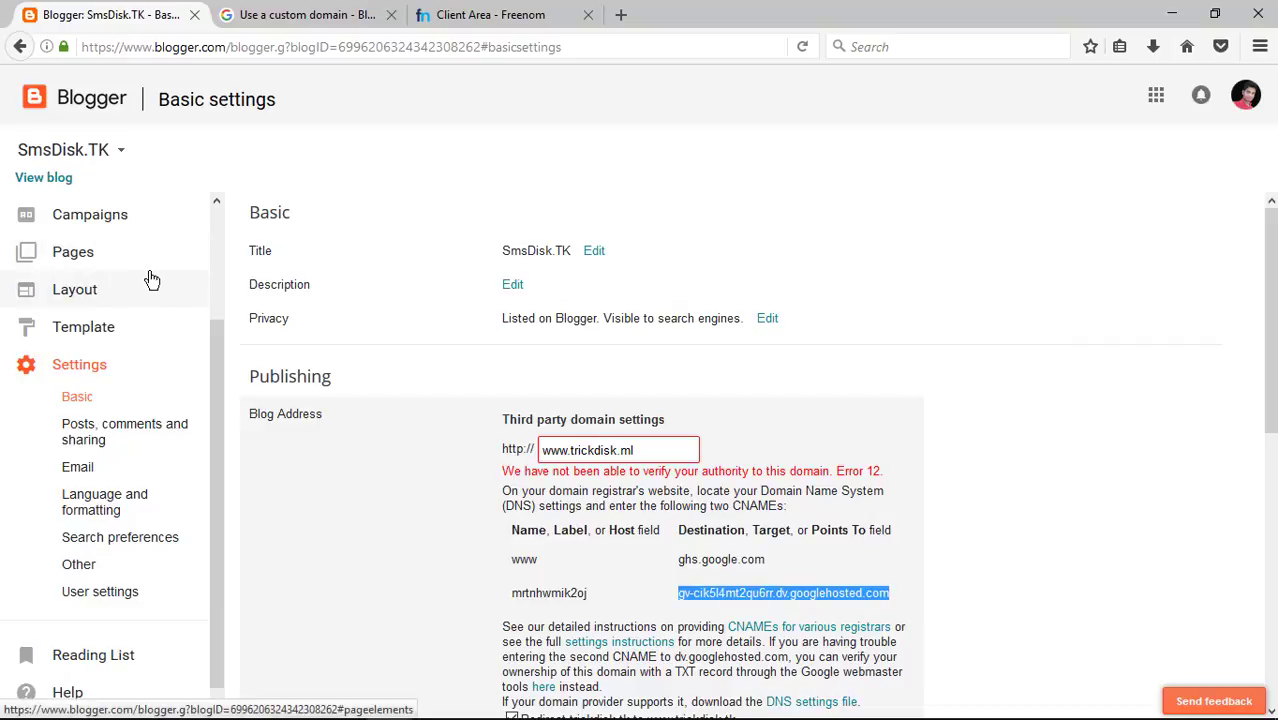
pyautogui.scroll(-1, 217, 405)
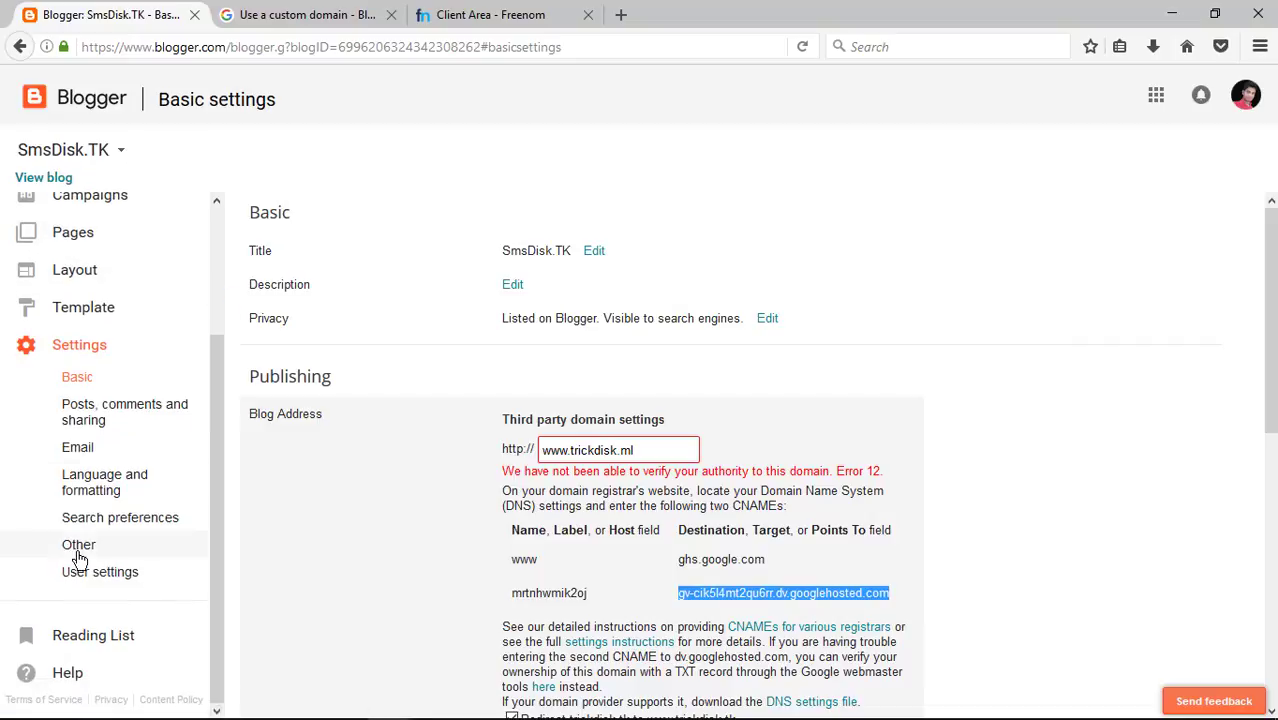
pyautogui.scroll(3, 78, 292)
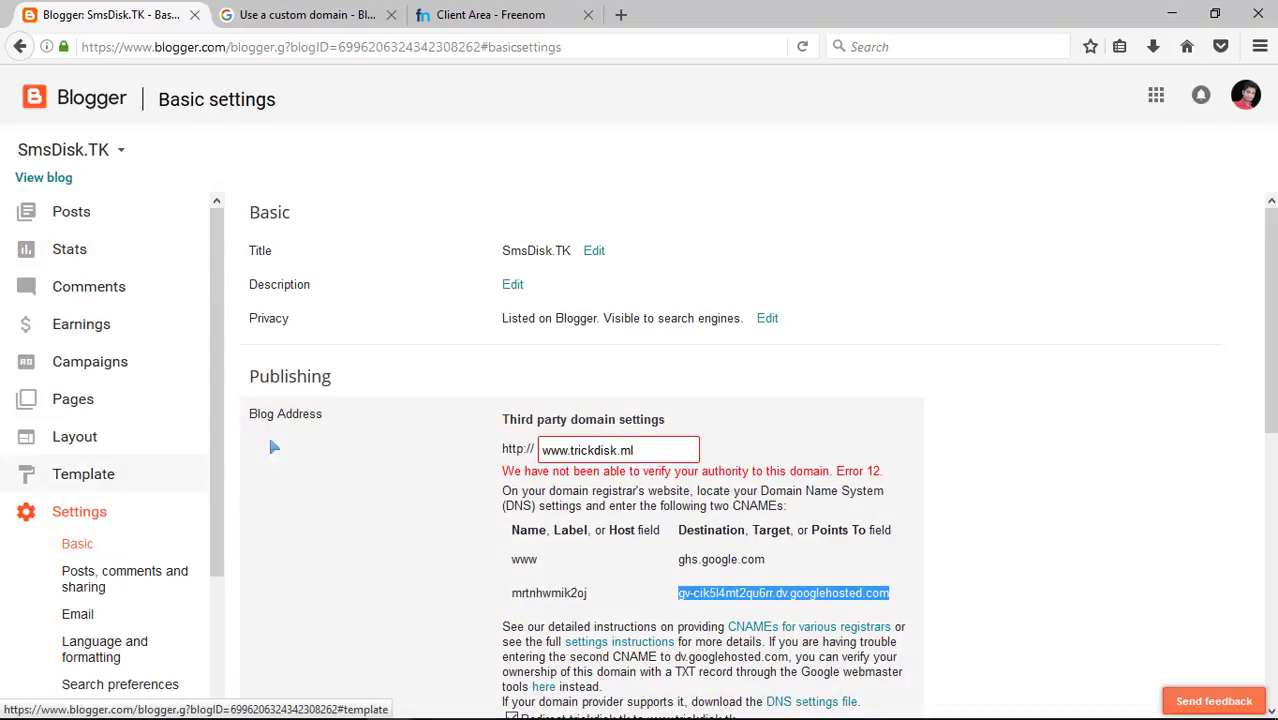
pyautogui.scroll(-5, 400, 420)
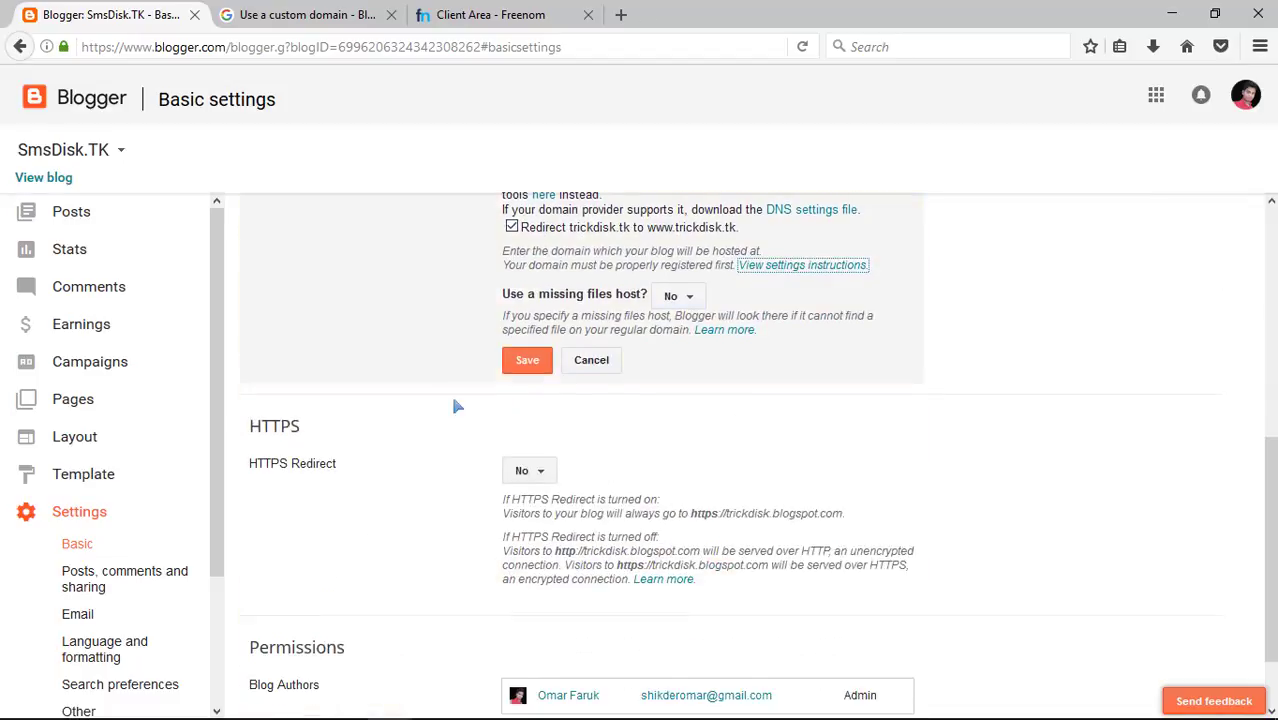
pyautogui.scroll(5, 456, 405)
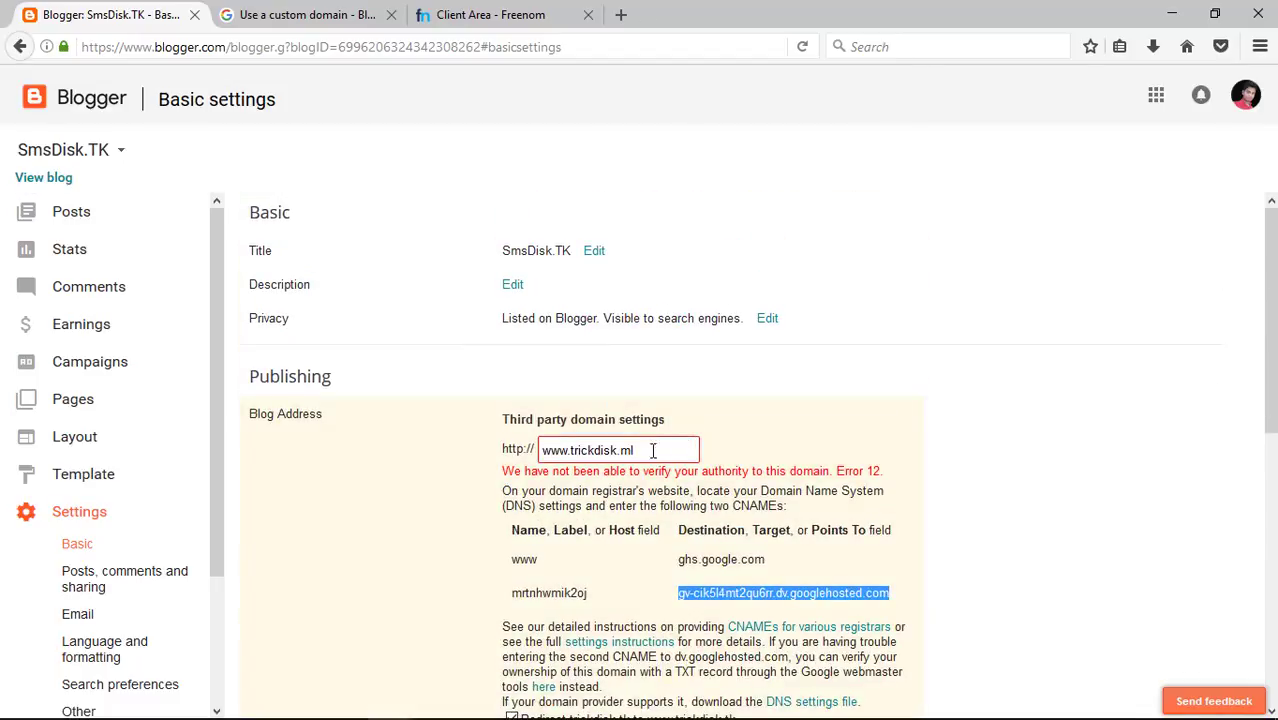
pyautogui.scroll(-5, 591, 464)
pyautogui.scroll(5, 591, 464)
pyautogui.click(648, 450)
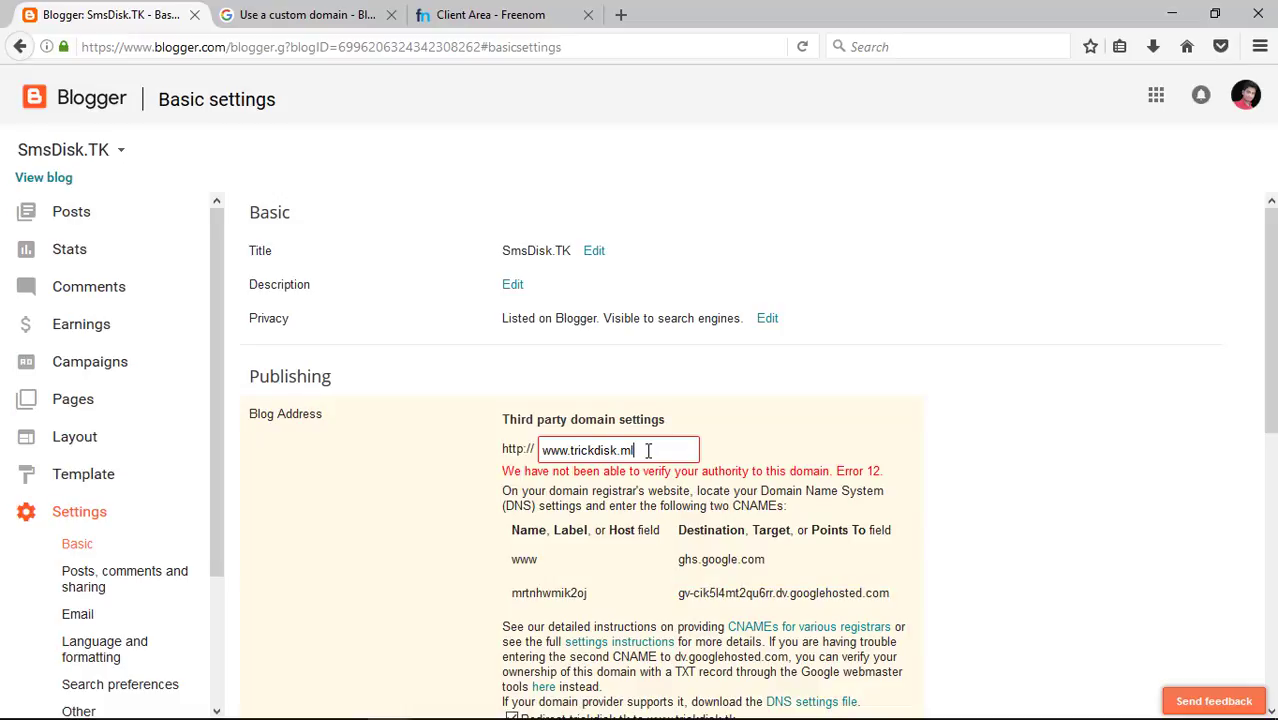
# - Check the domain name and its DNS records on Freenom's DNS management page against the domain entered in Blogger
pyautogui.click(490, 15)
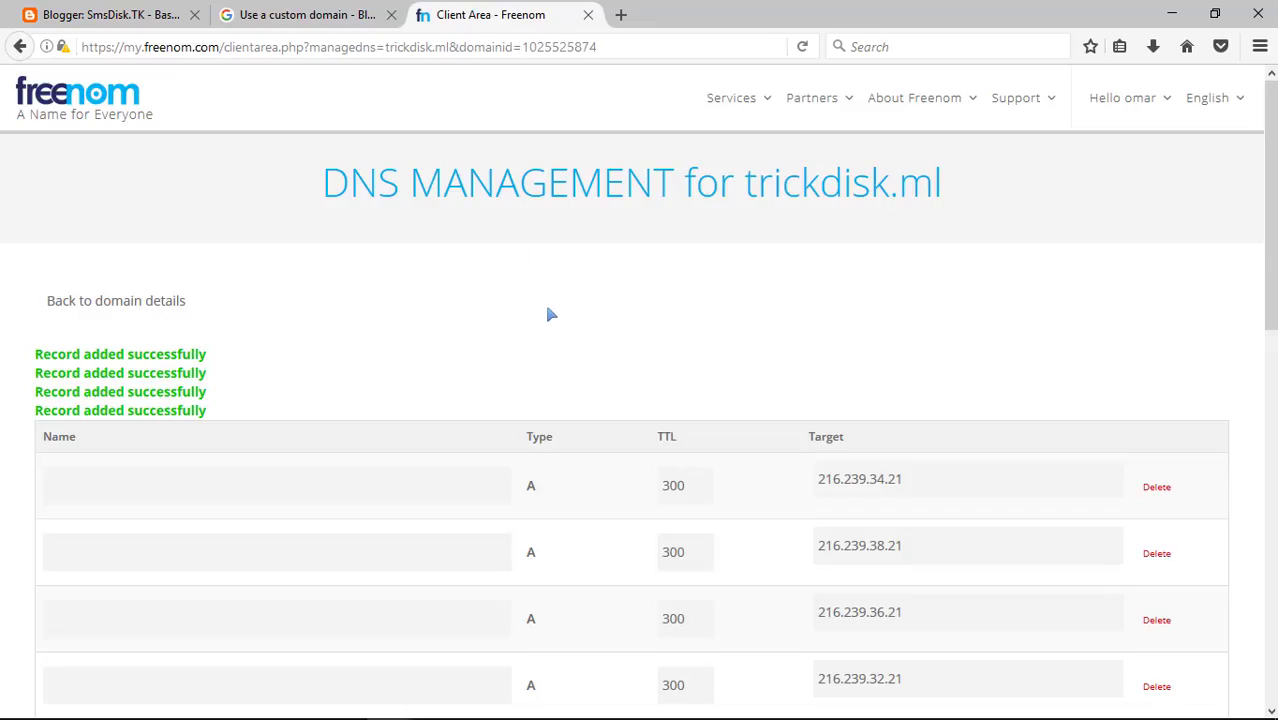
pyautogui.scroll(-10, 548, 314)
pyautogui.scroll(10, 548, 297)
pyautogui.moveTo(748, 183); pyautogui.dragTo(942, 180)
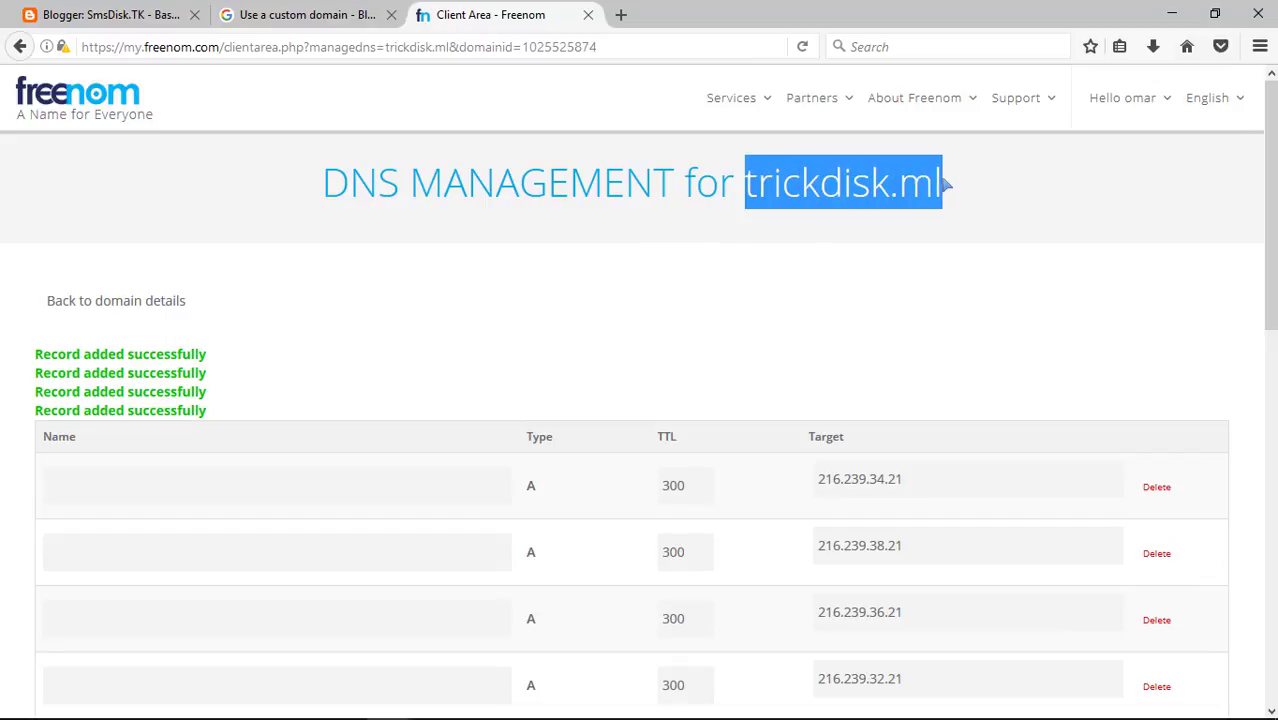
pyautogui.rightClick(940, 177)
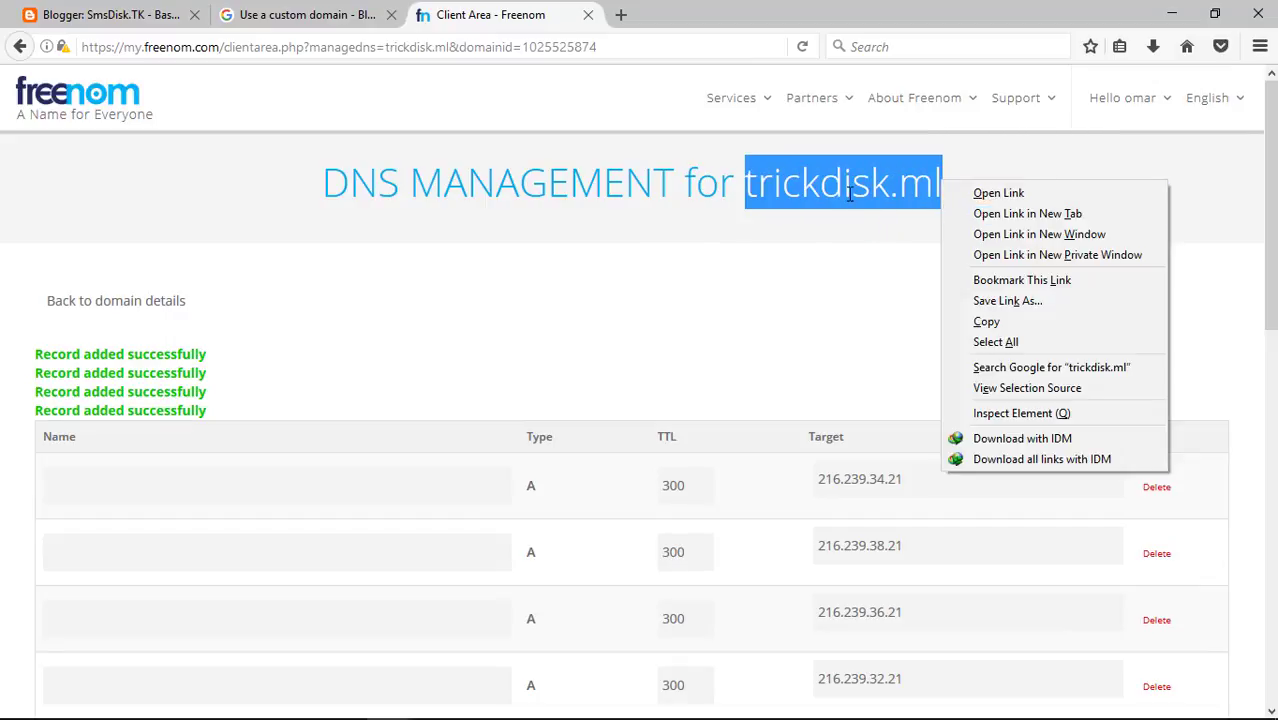
pyautogui.click(300, 14)
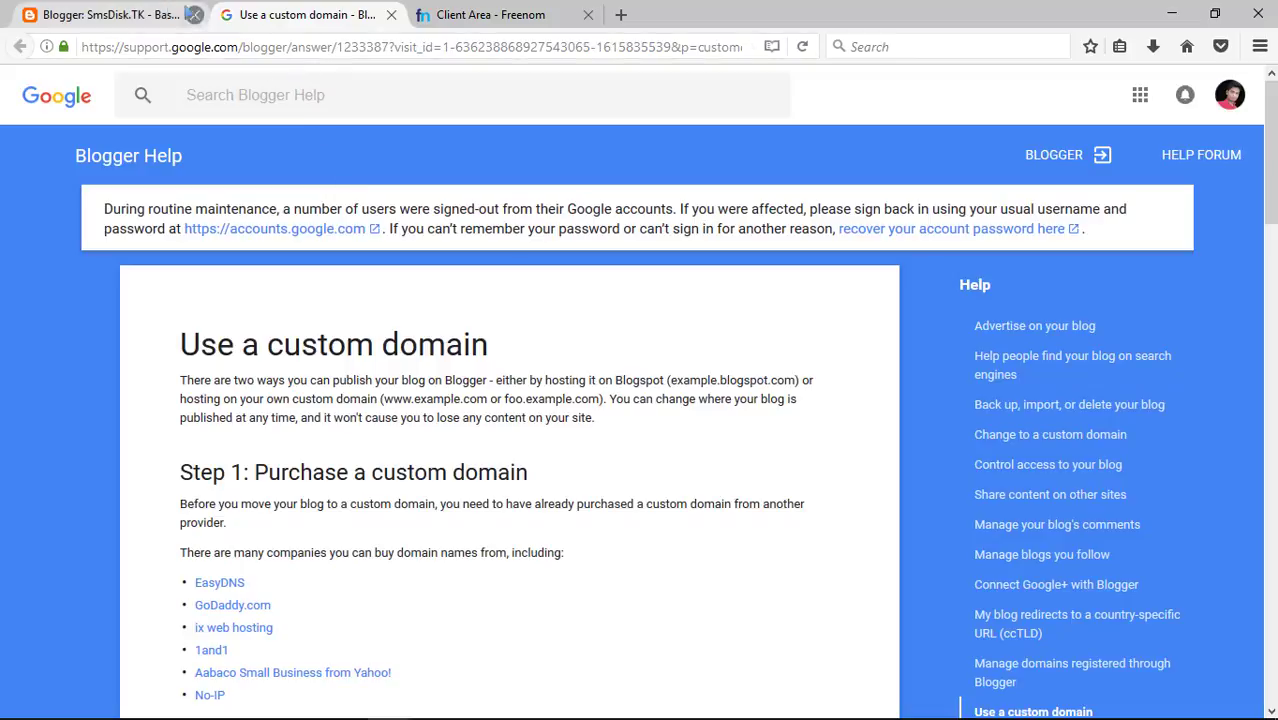
pyautogui.click(151, 8)
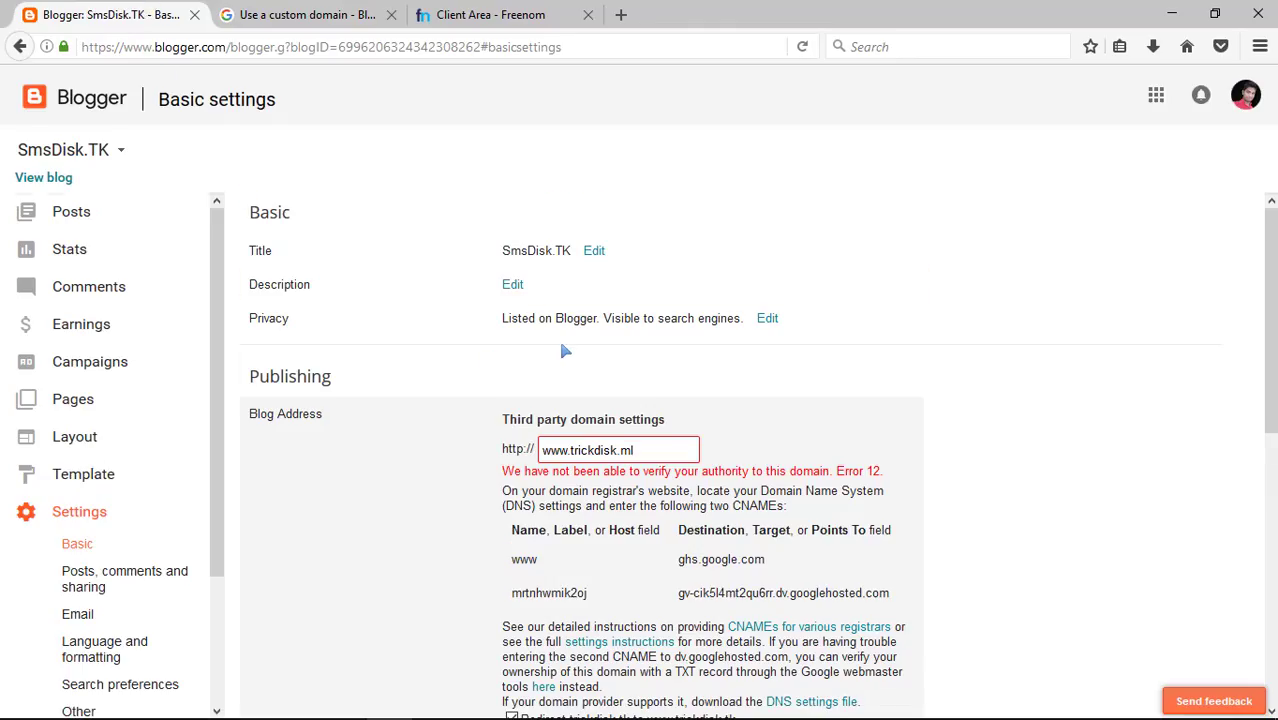
pyautogui.scroll(-5, 550, 353)
pyautogui.click(529, 354)
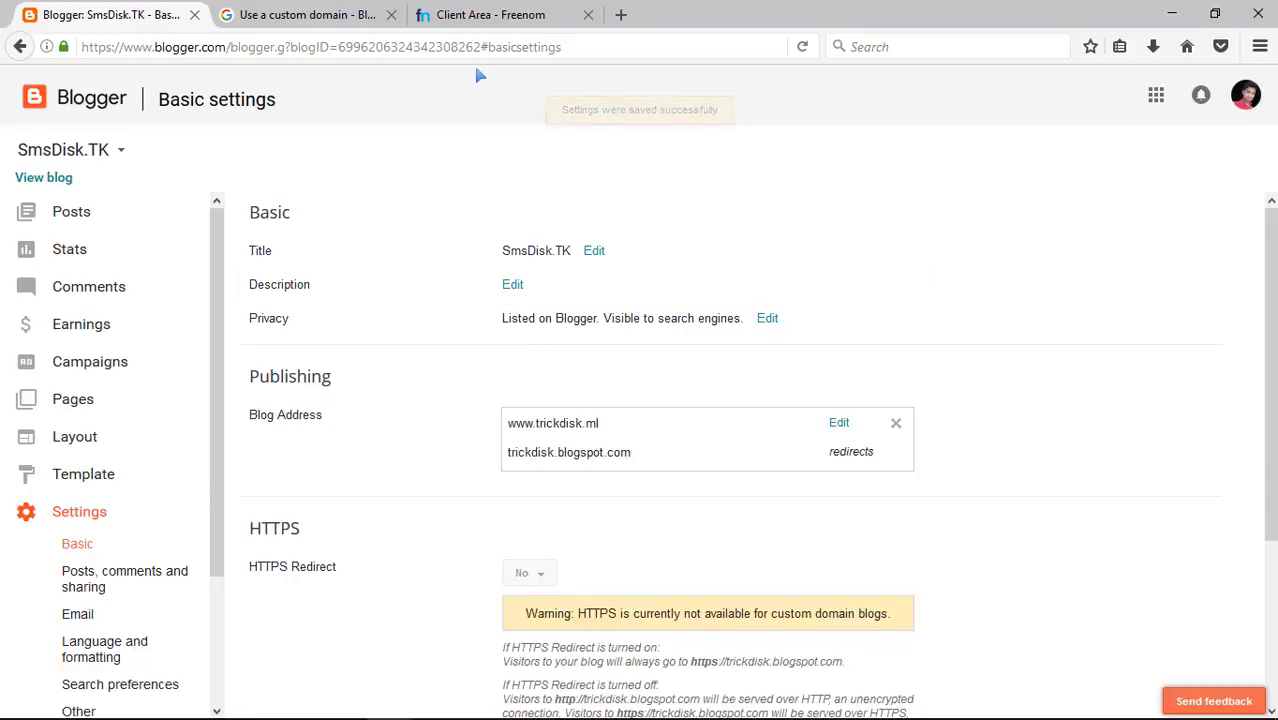
pyautogui.click(839, 422)
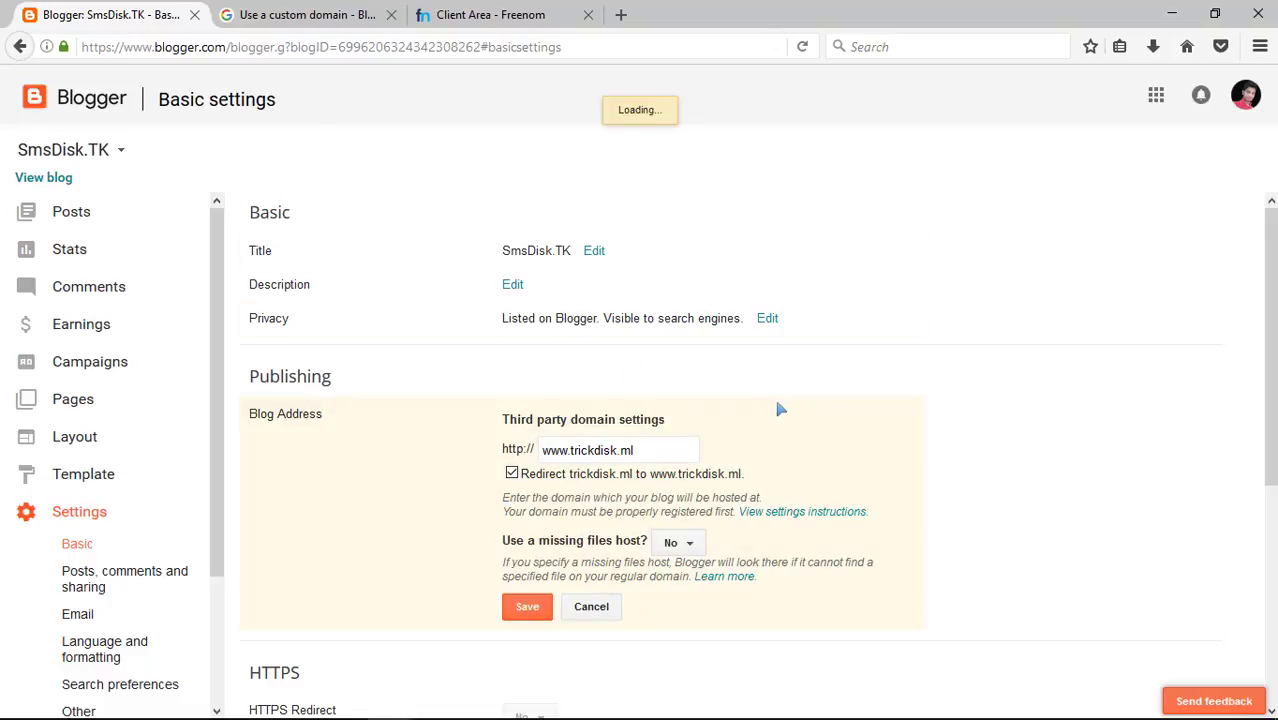
pyautogui.click(840, 424)
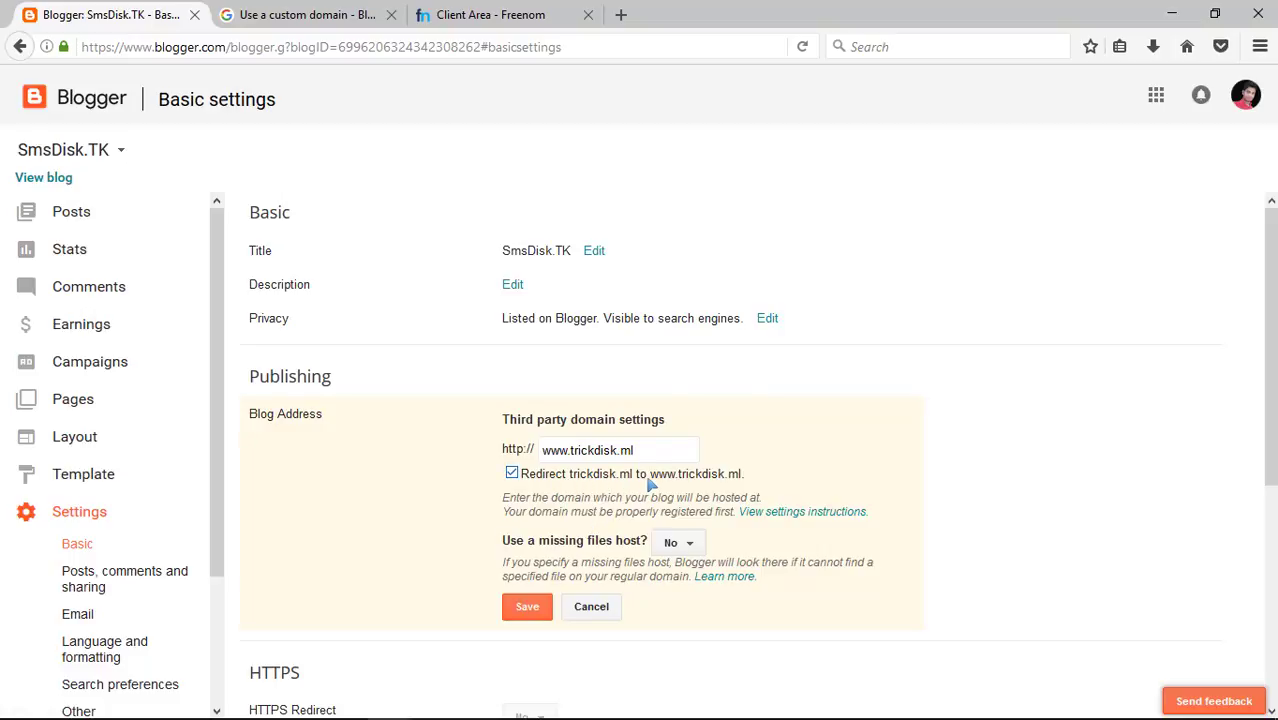
pyautogui.click(539, 607)
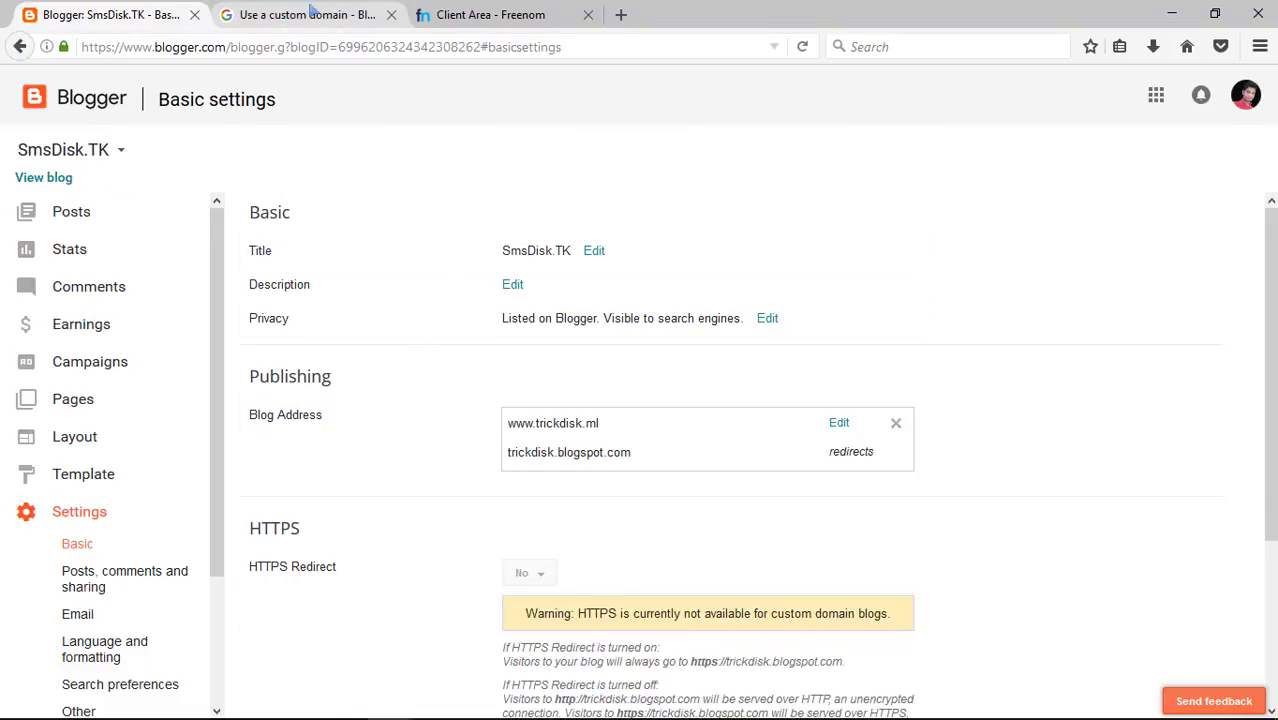
pyautogui.click(455, 14)
pyautogui.click(300, 14)
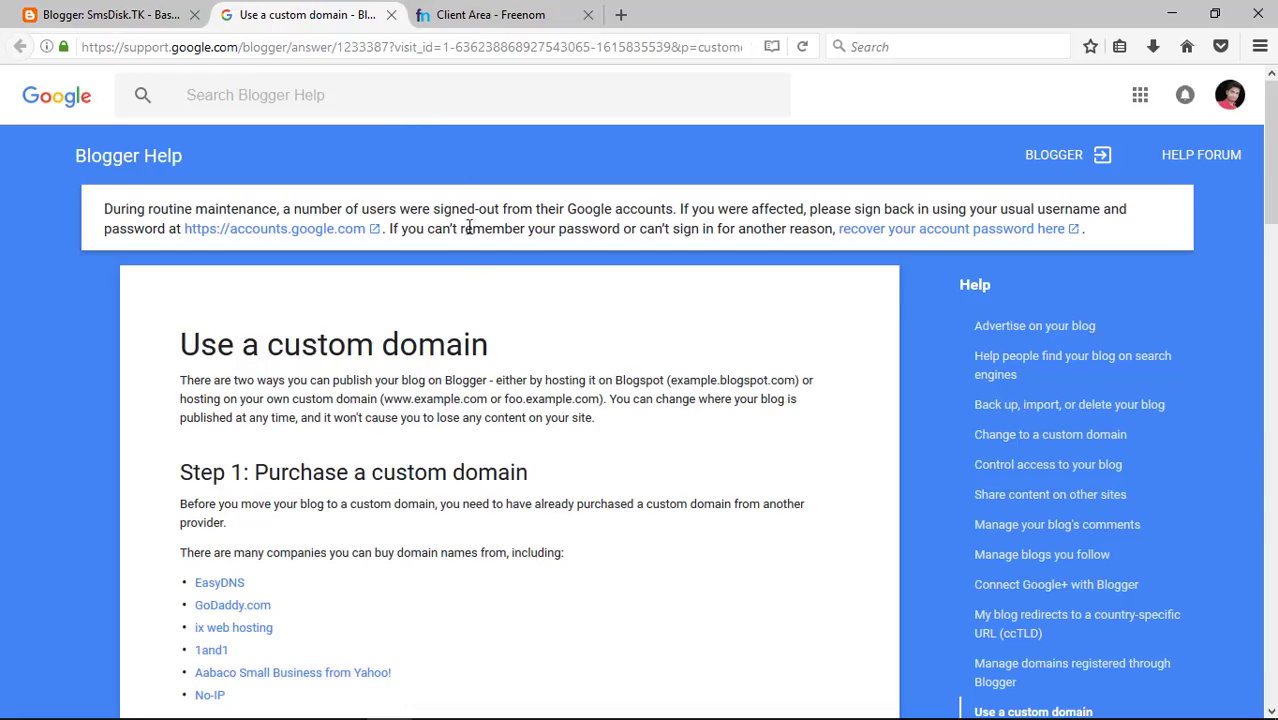
pyautogui.scroll(-5, 472, 280)
pyautogui.scroll(5, 476, 200)
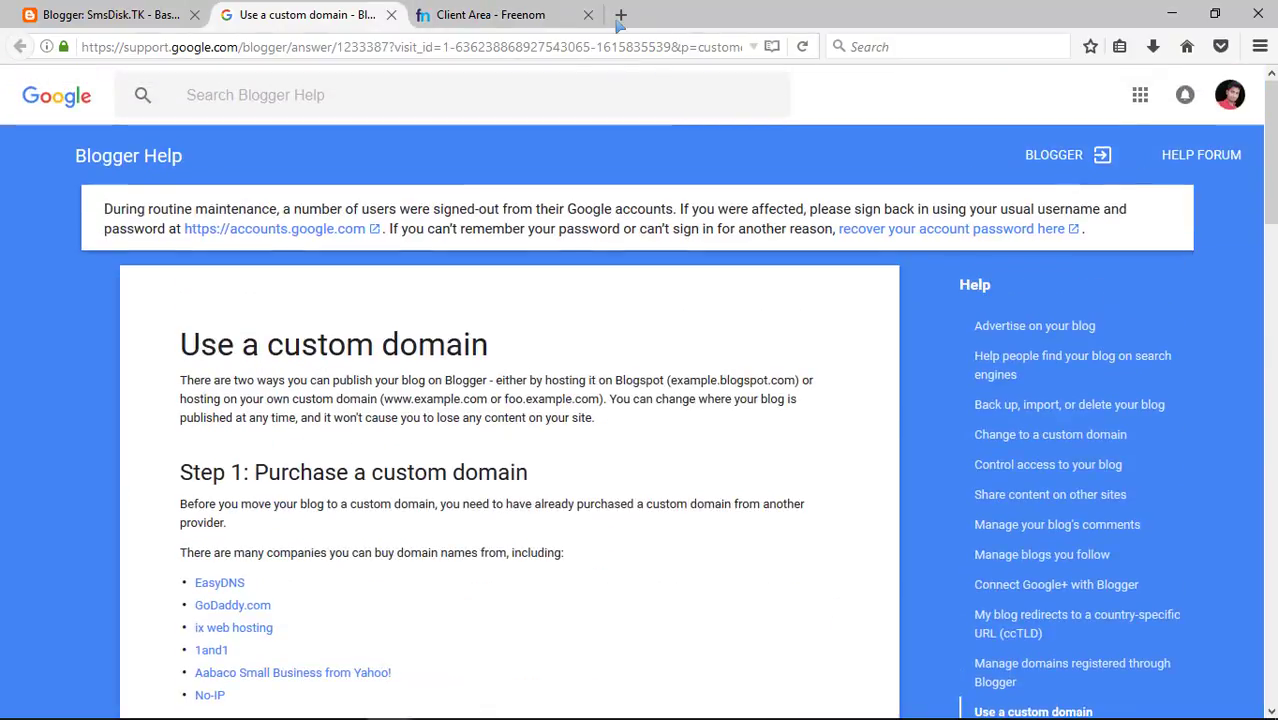
# - Open trickdisk.ml in a new browser tab and check the address the blog loads under
pyautogui.click(620, 16)
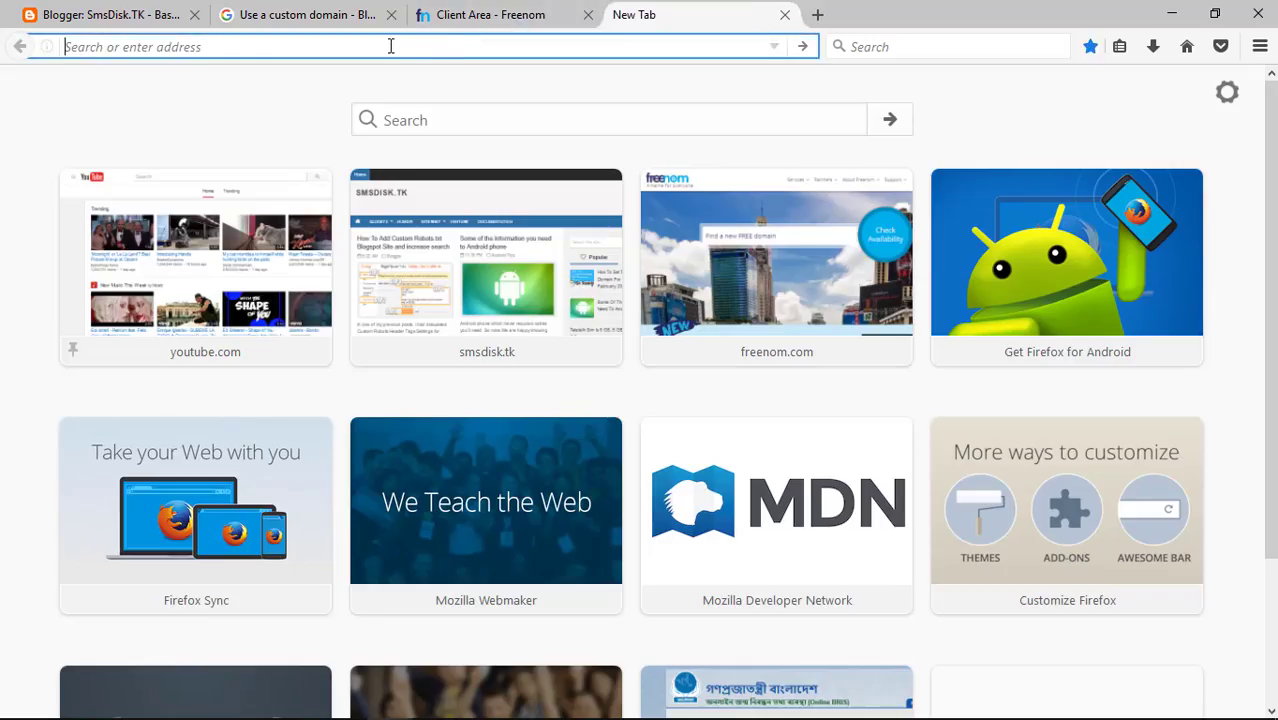
pyautogui.write('tric')
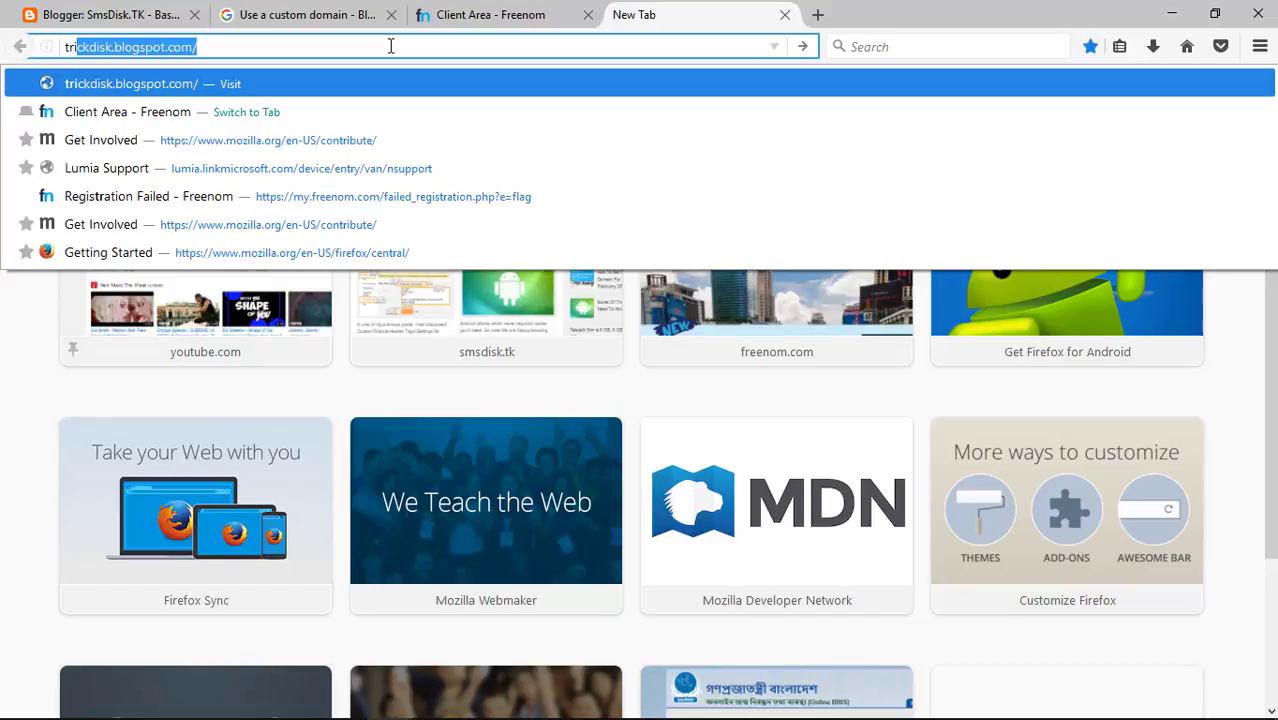
pyautogui.write('kdi')
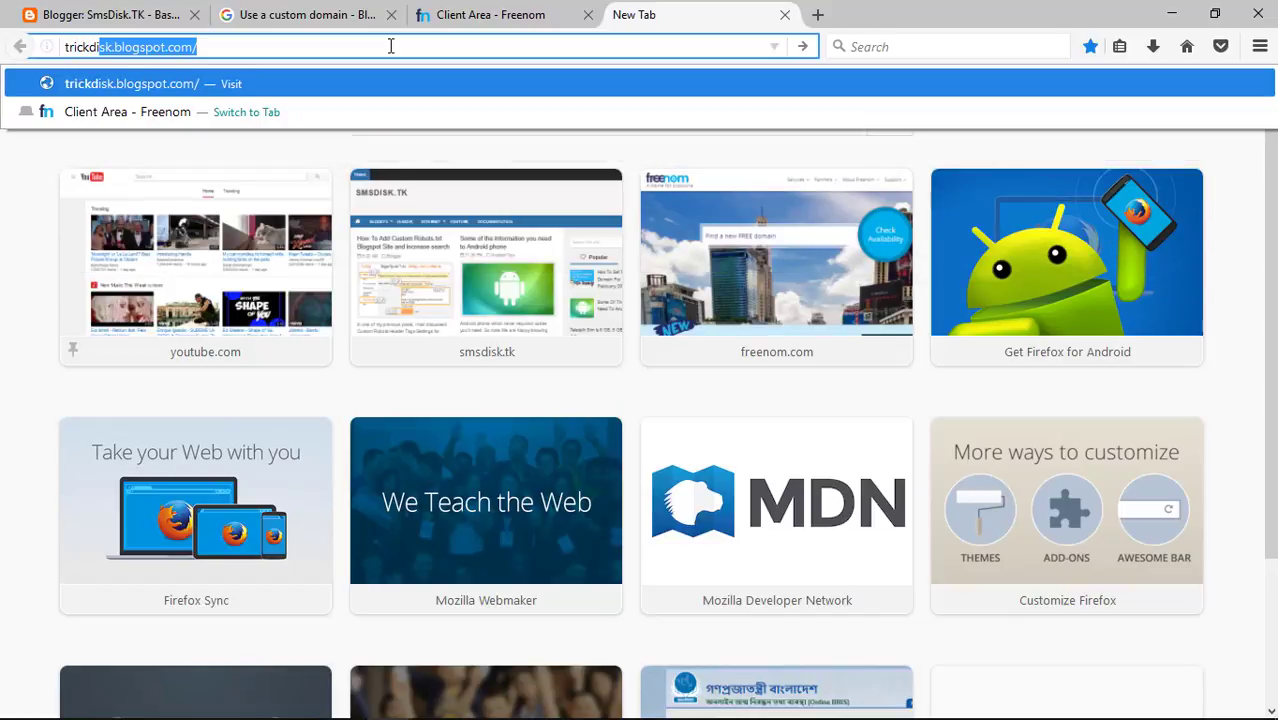
pyautogui.write('sk.')
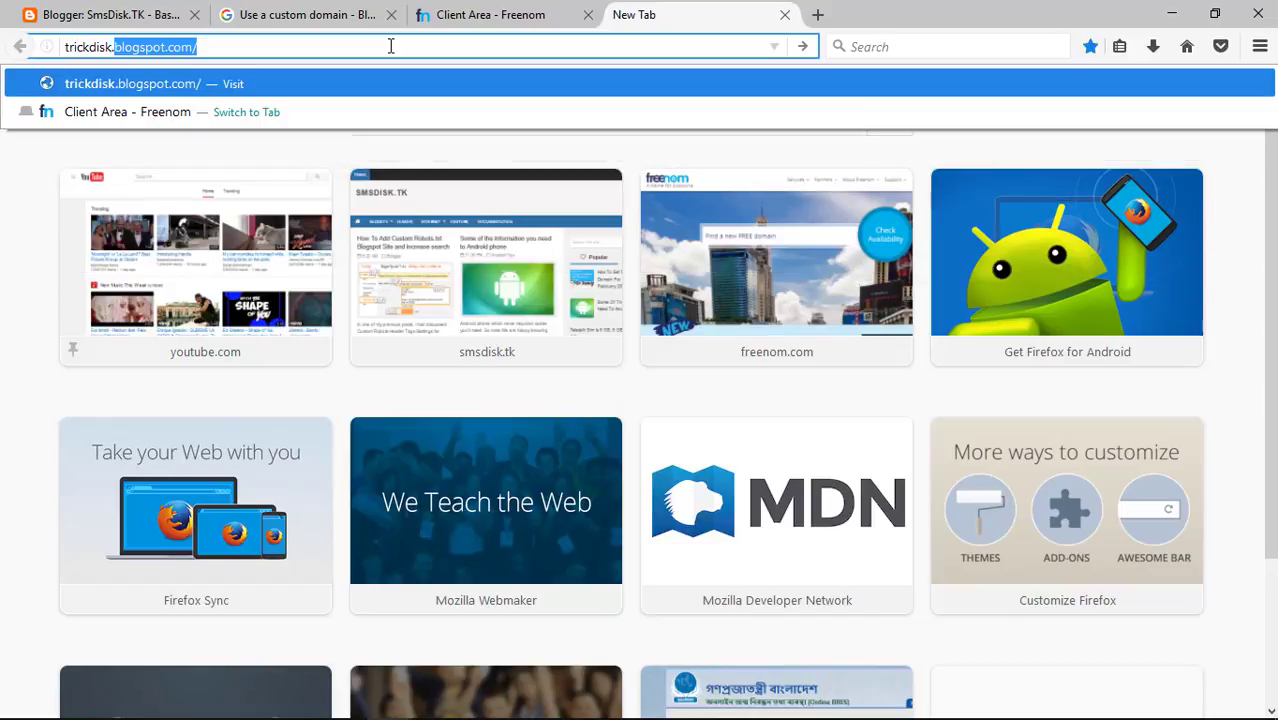
pyautogui.write('ml')
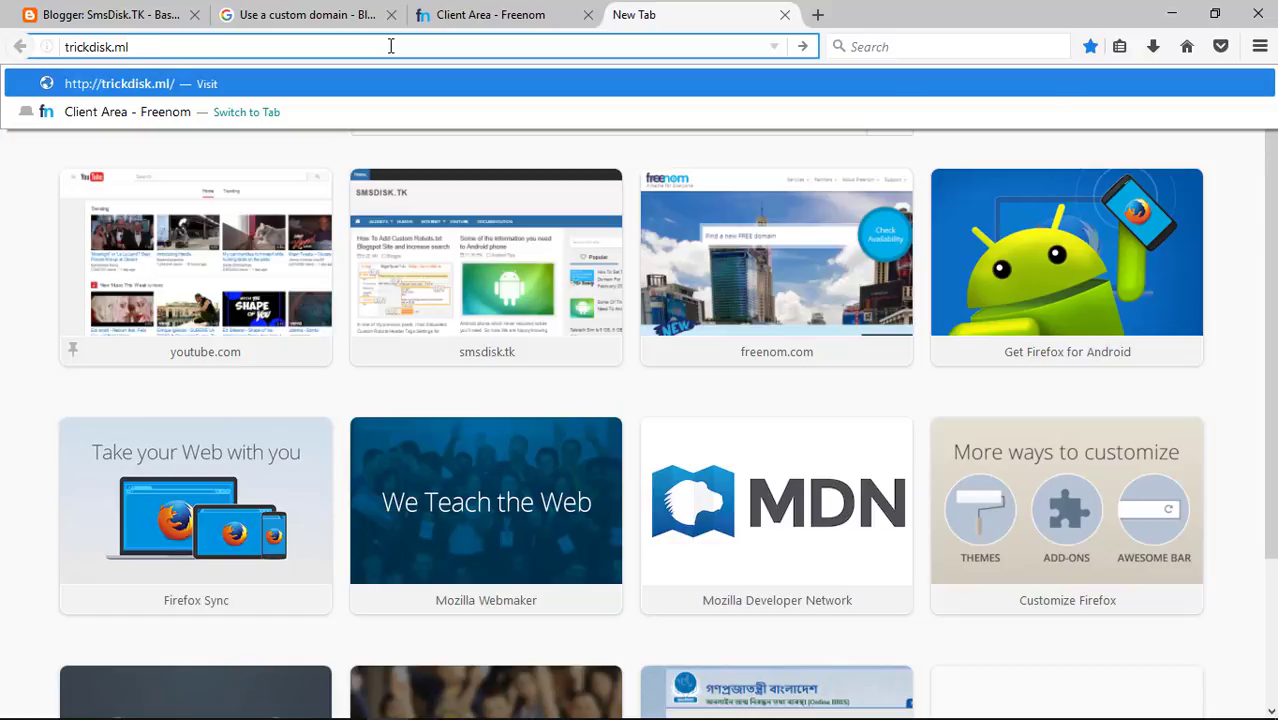
pyautogui.press('Return')
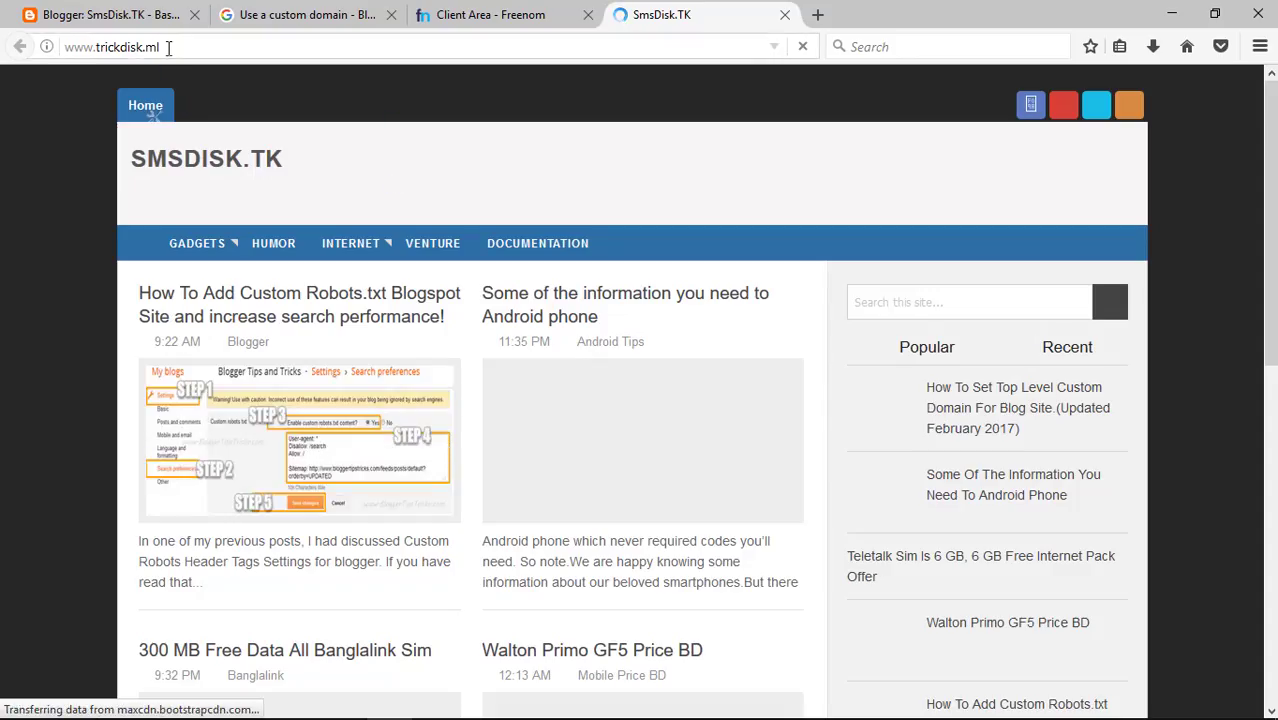
pyautogui.moveTo(169, 47); pyautogui.dragTo(62, 47)
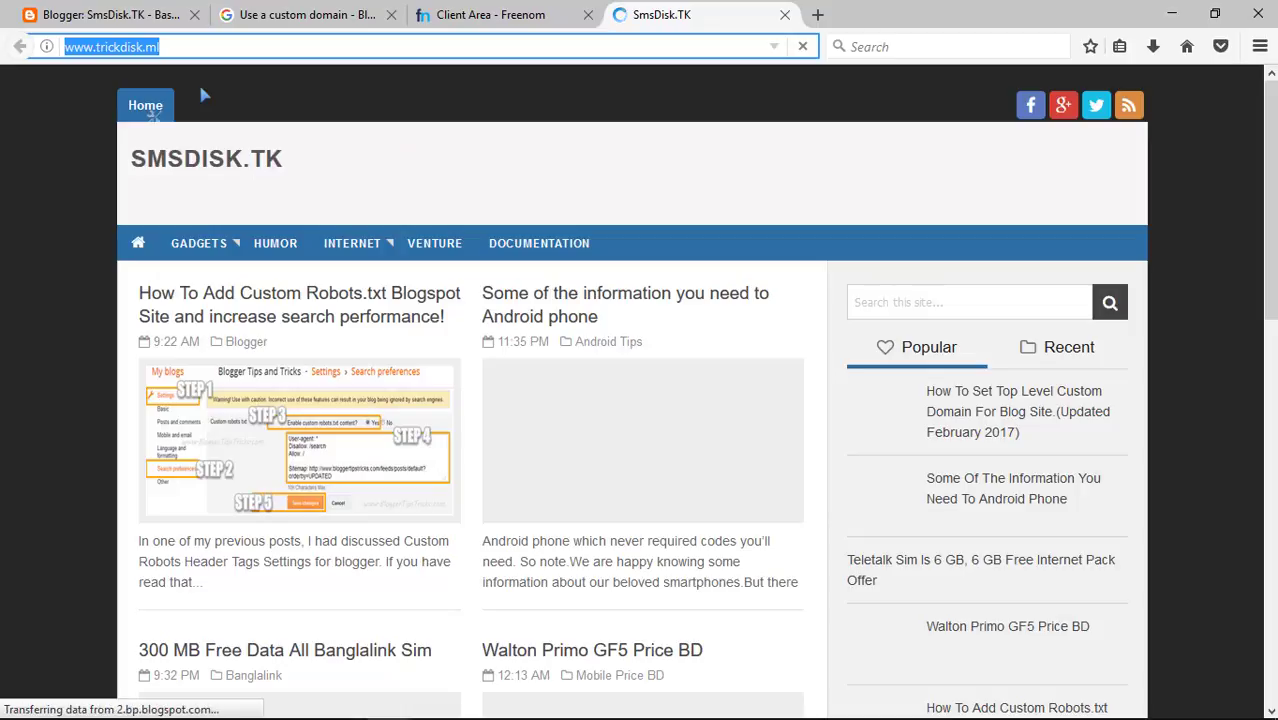
pyautogui.click(483, 22)
pyautogui.click(303, 22)
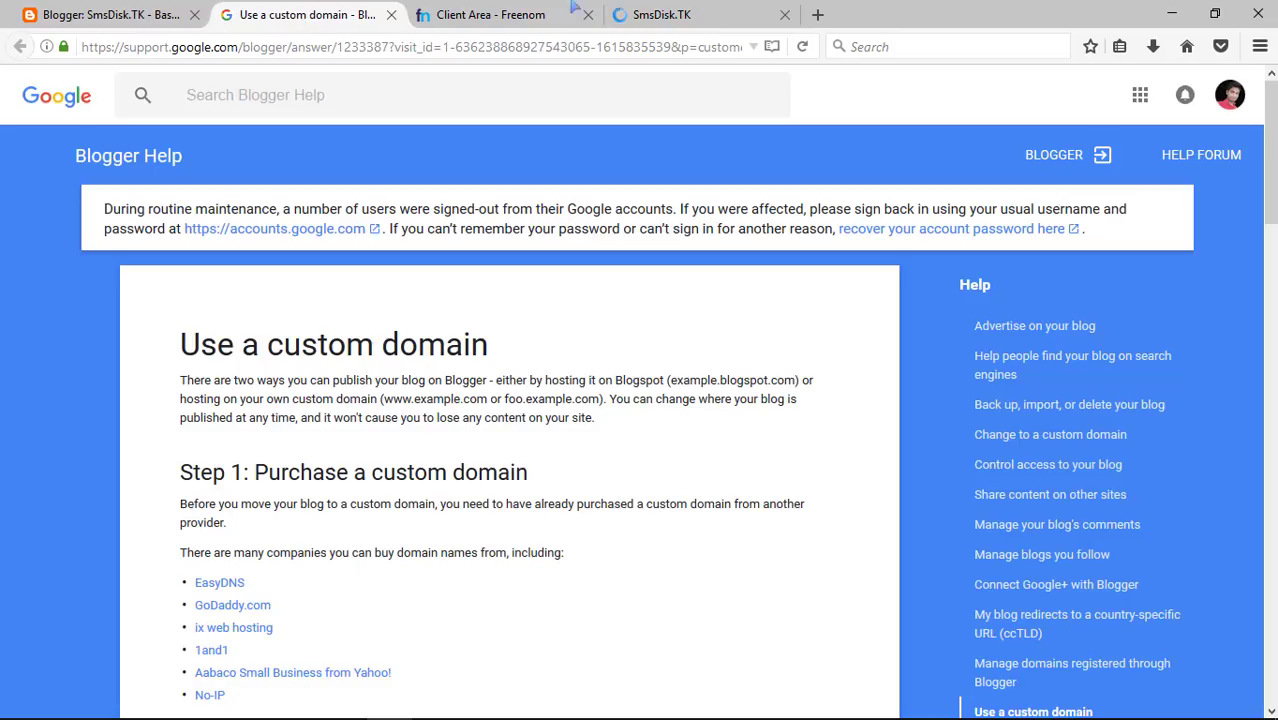
pyautogui.click(651, 12)
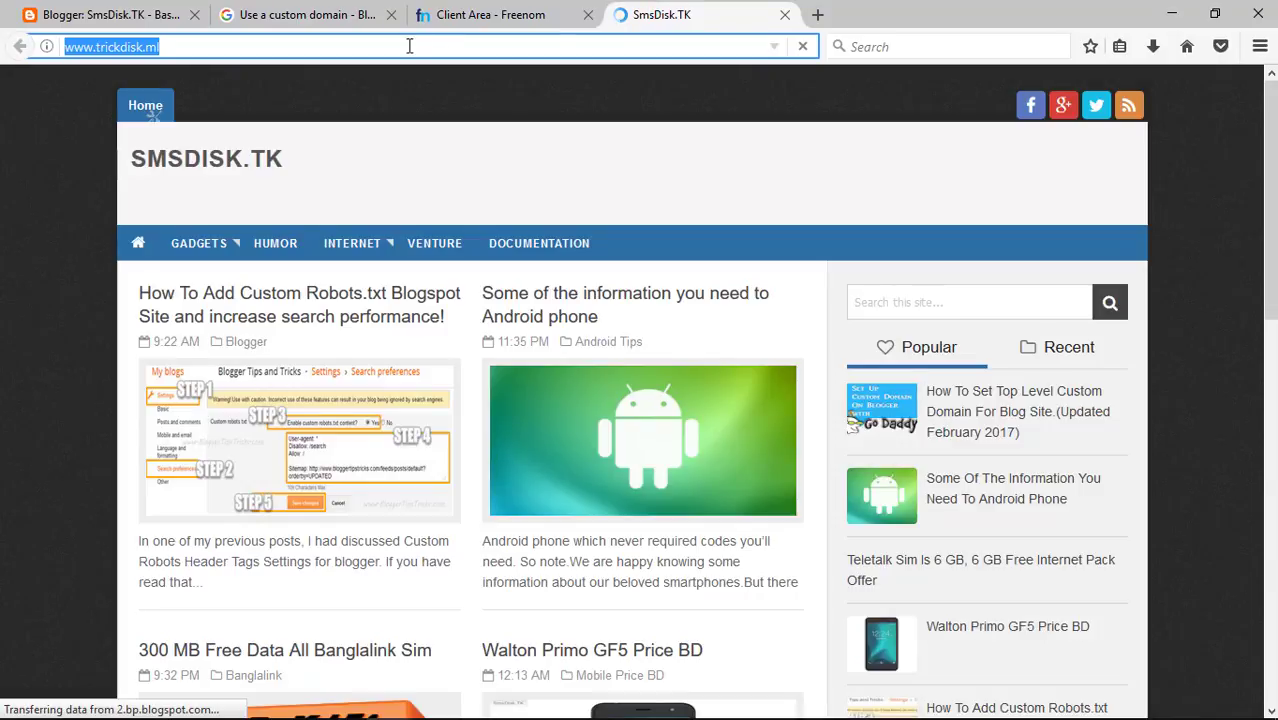
pyautogui.click(512, 20)
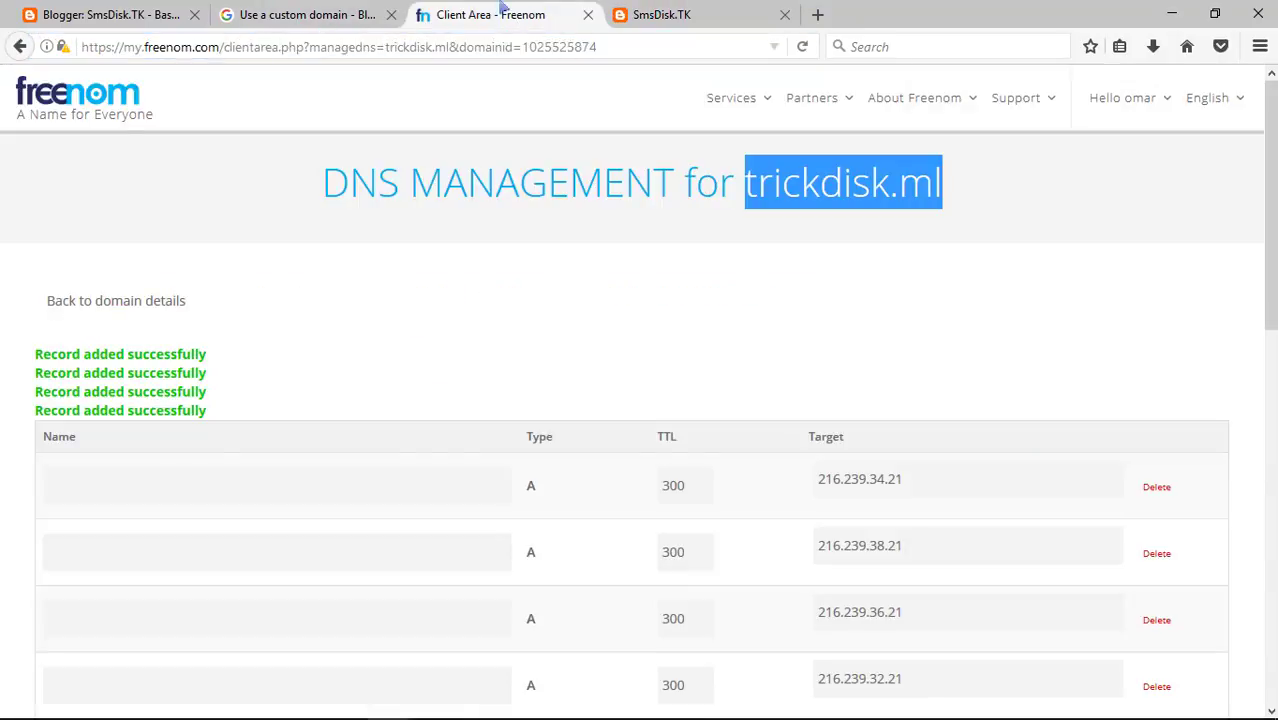
pyautogui.click(692, 9)
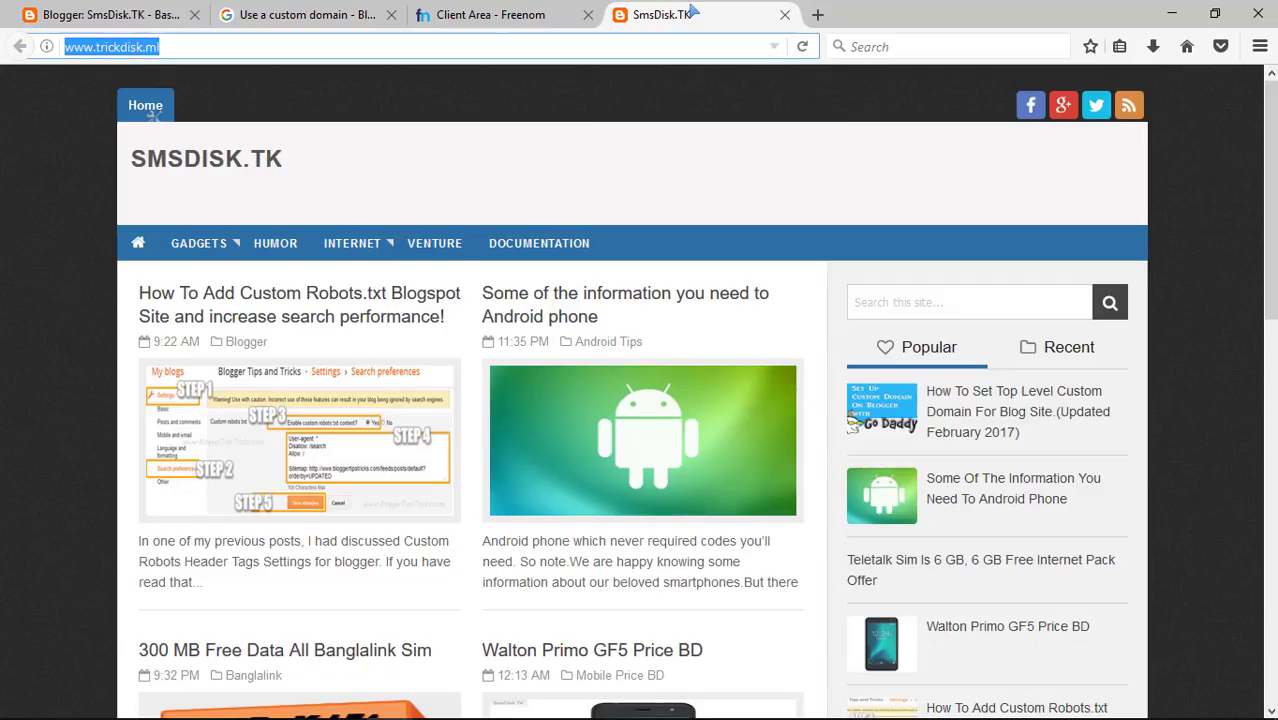
pyautogui.click(500, 14)
pyautogui.click(672, 8)
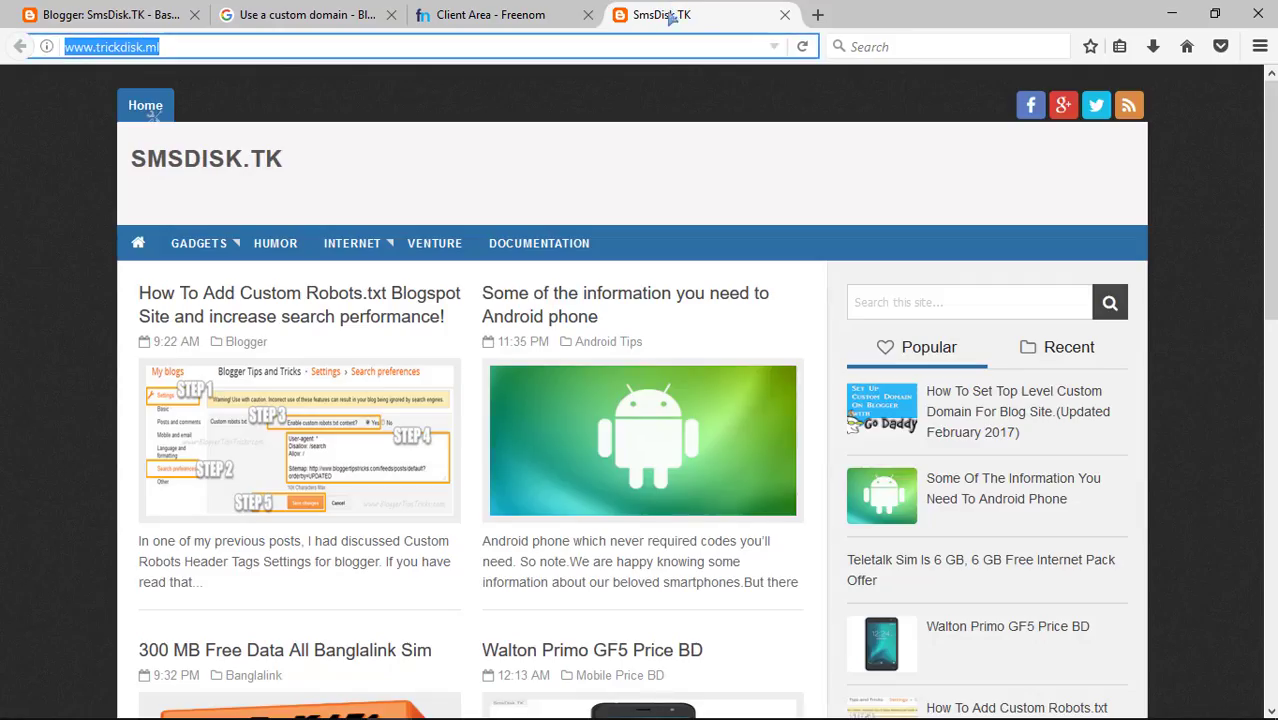
pyautogui.click(545, 12)
pyautogui.click(680, 6)
pyautogui.click(529, 10)
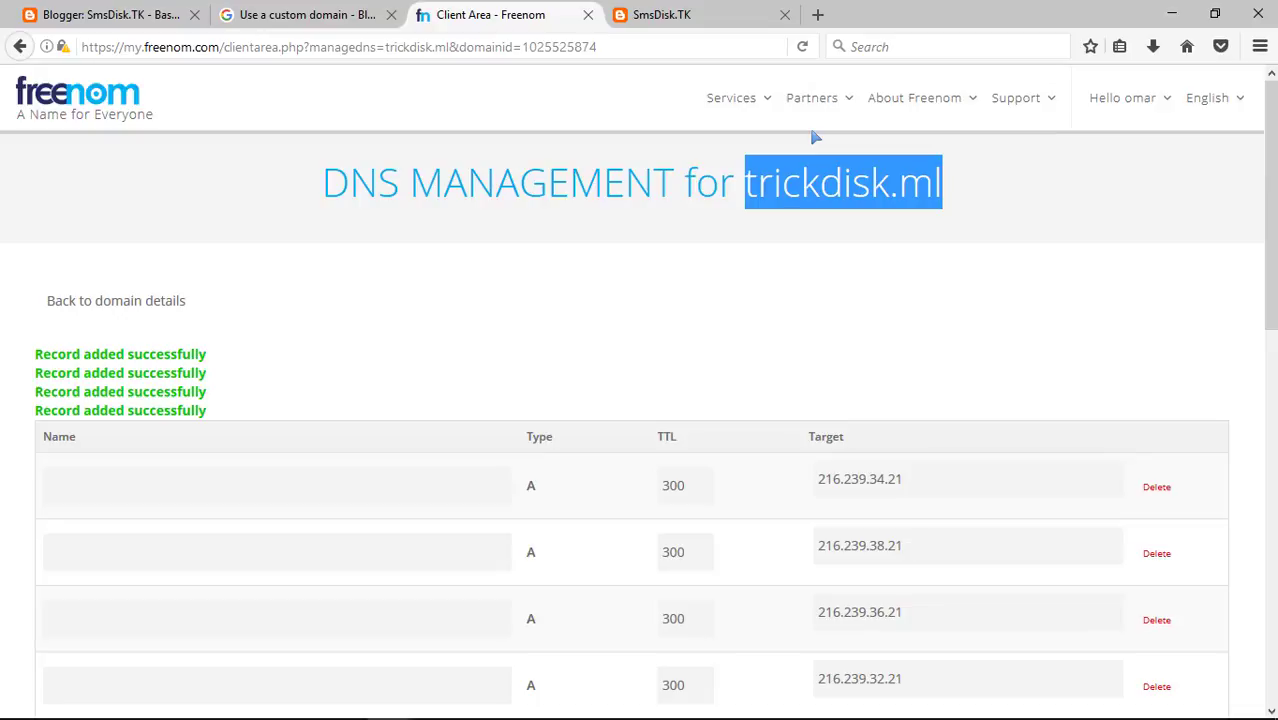
pyautogui.hotkey('ctrl', 'Tab')
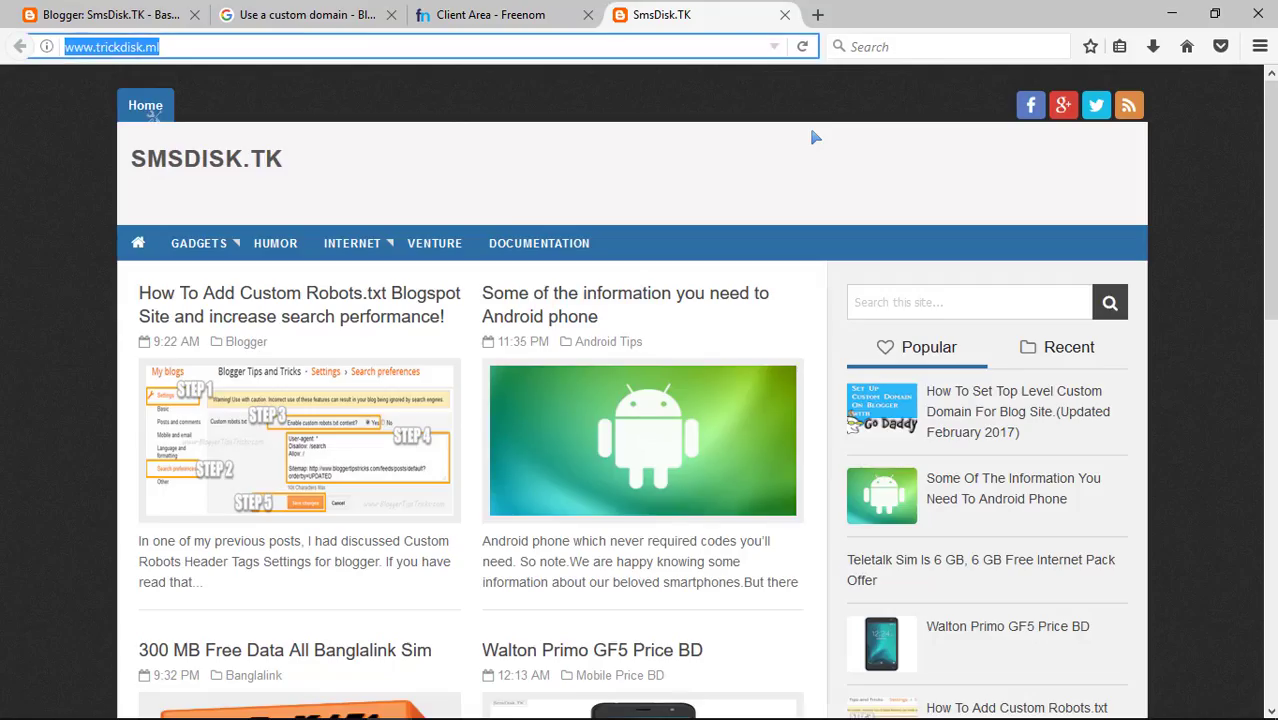
pyautogui.click(1172, 13)
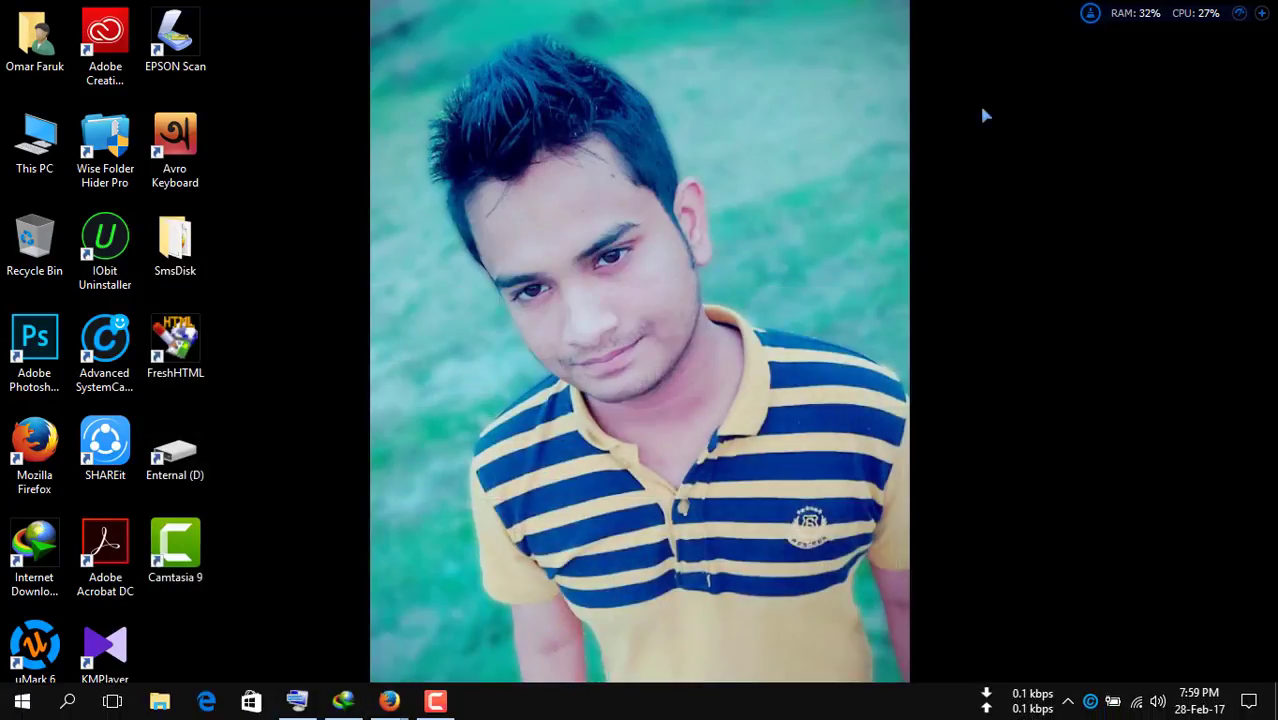
pyautogui.moveTo(435, 703)
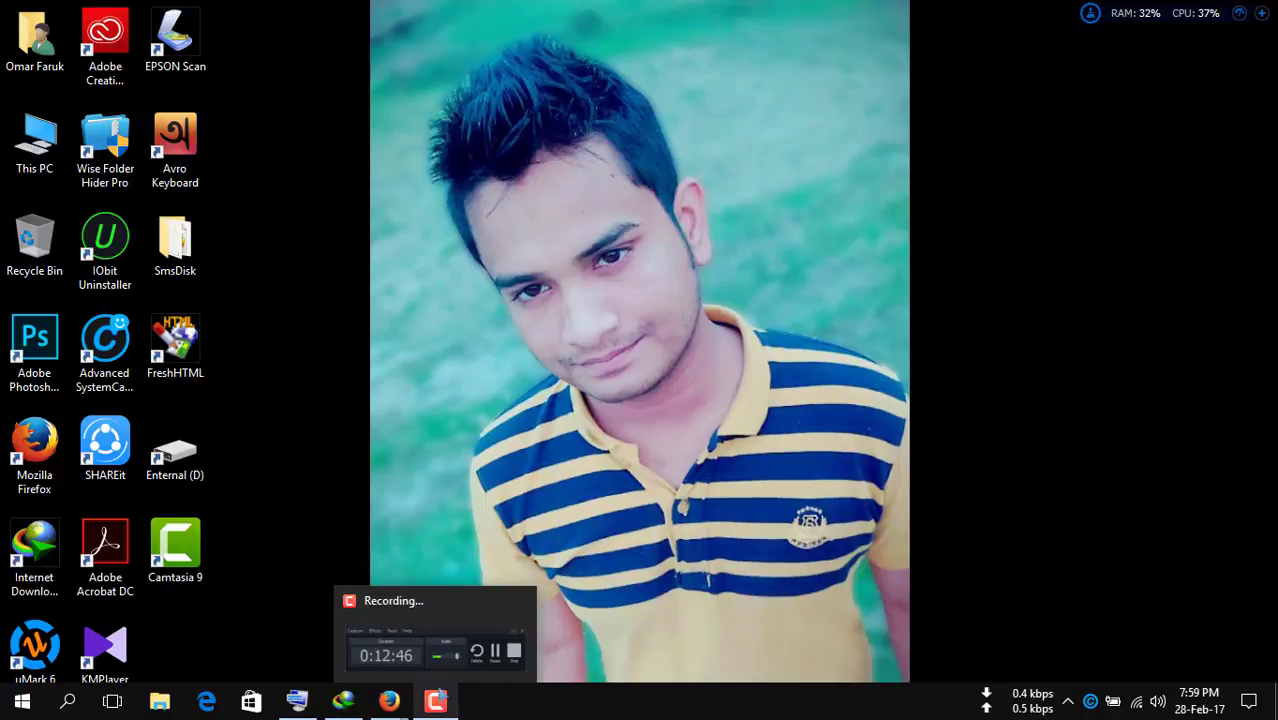
pyautogui.click(448, 632)
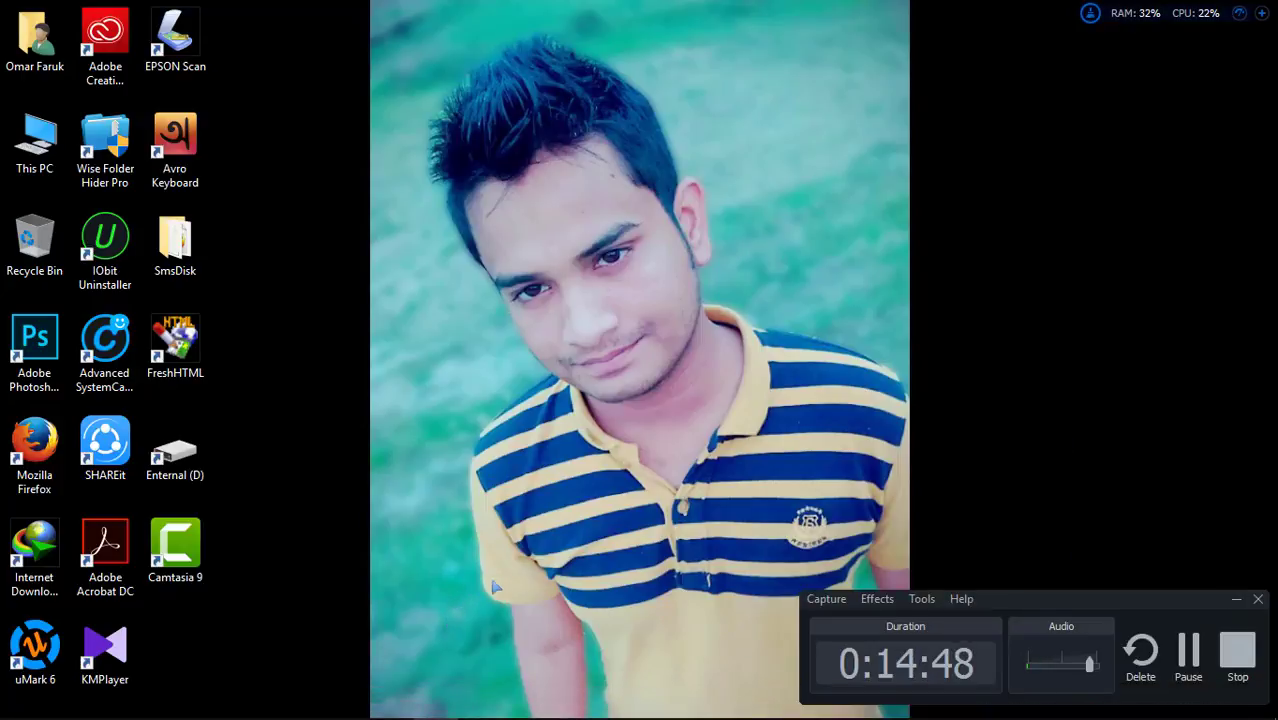